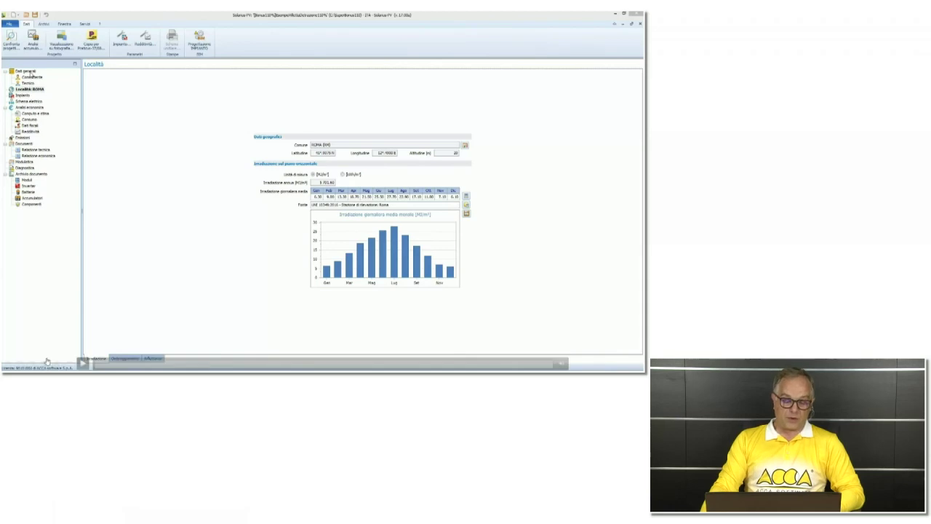
Show the sun's position on the shading diagram and review the yield analysis for azimuth and tilt combinations.
left_click(81, 361)
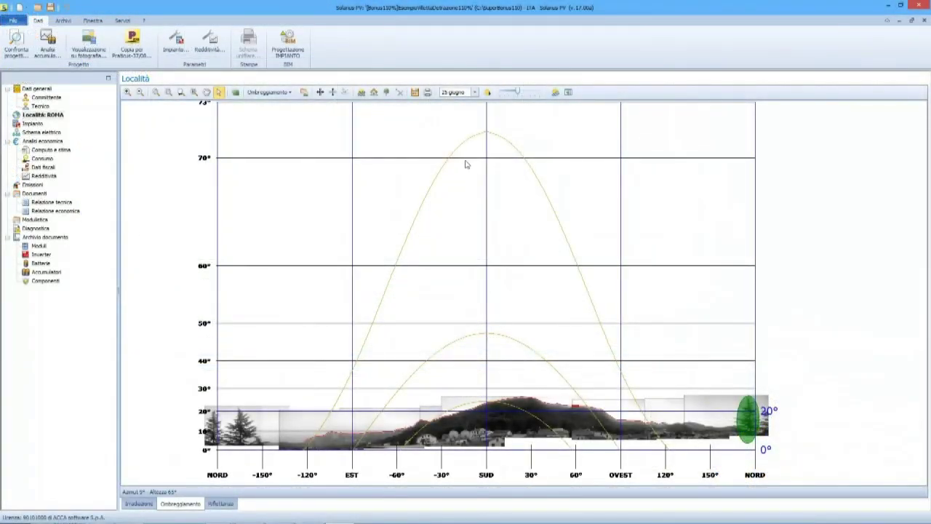
left_click(487, 91)
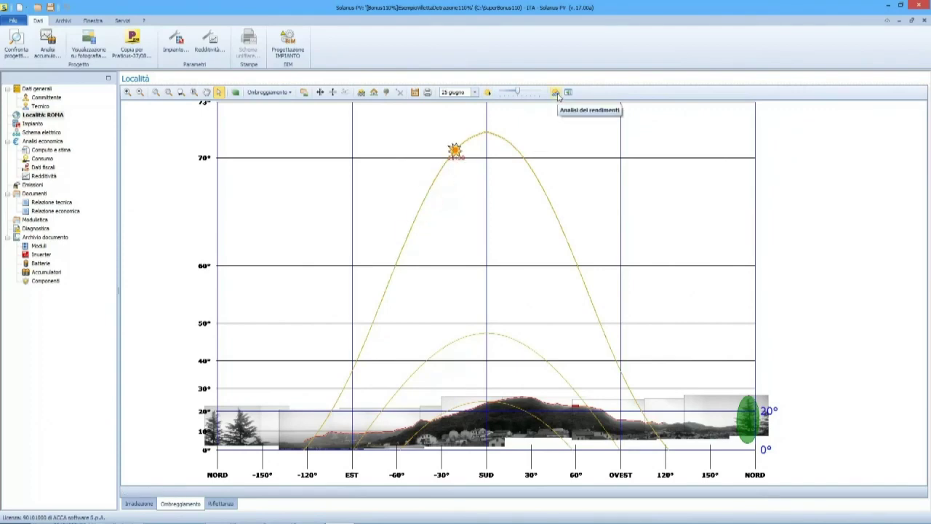
left_click(555, 93)
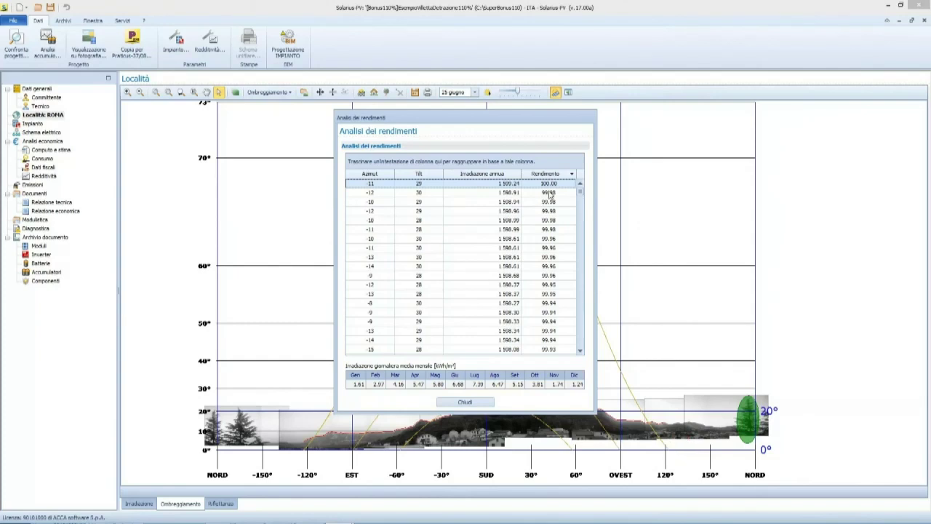
left_click(484, 401)
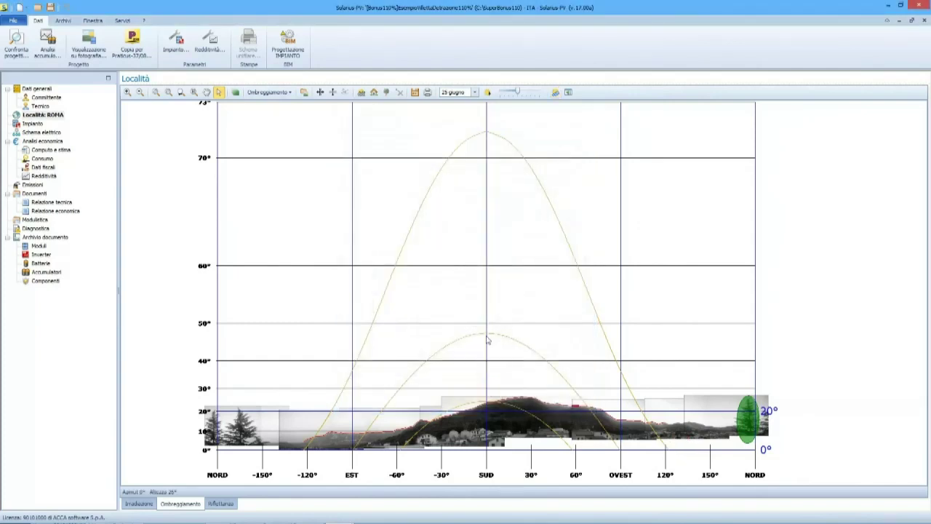
Keep the plant's connection type as Monofase in bassa tensione and open the BIM plant design environment.
left_click(47, 124)
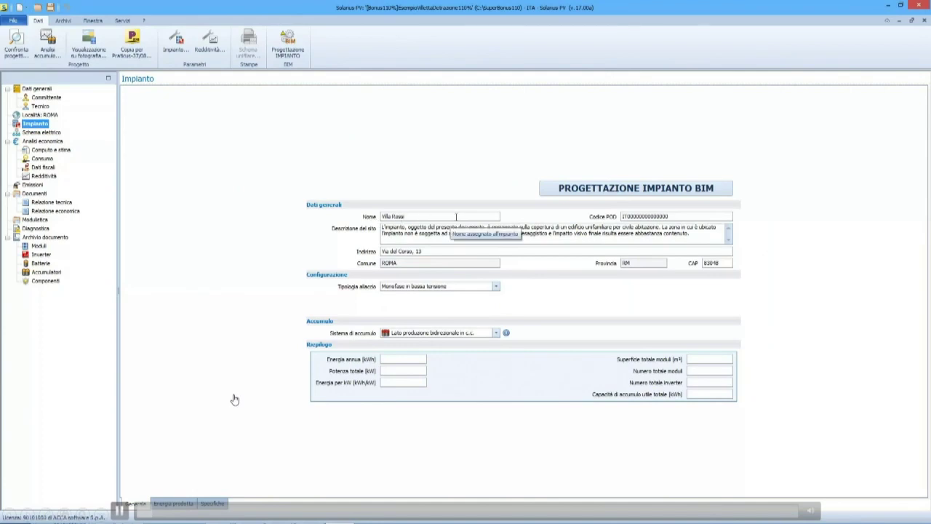
left_click(441, 288)
left_click(441, 292)
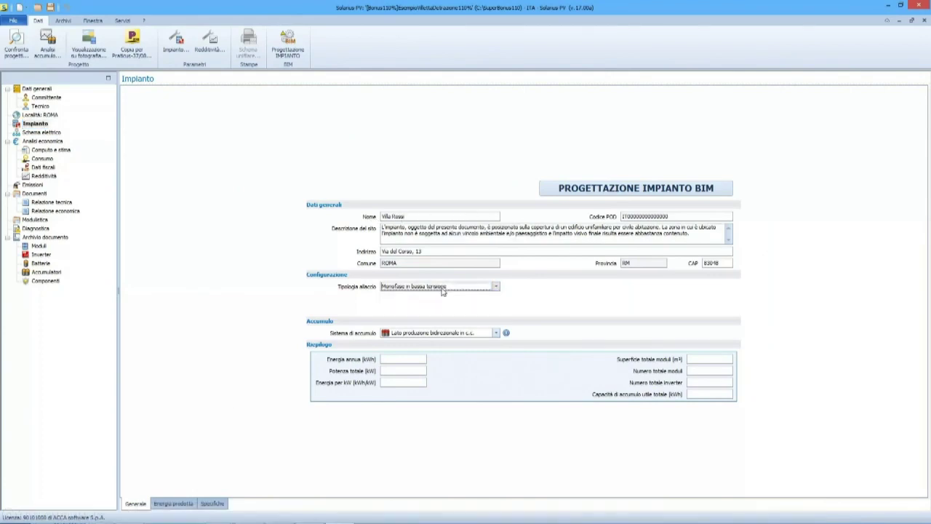
left_click(626, 190)
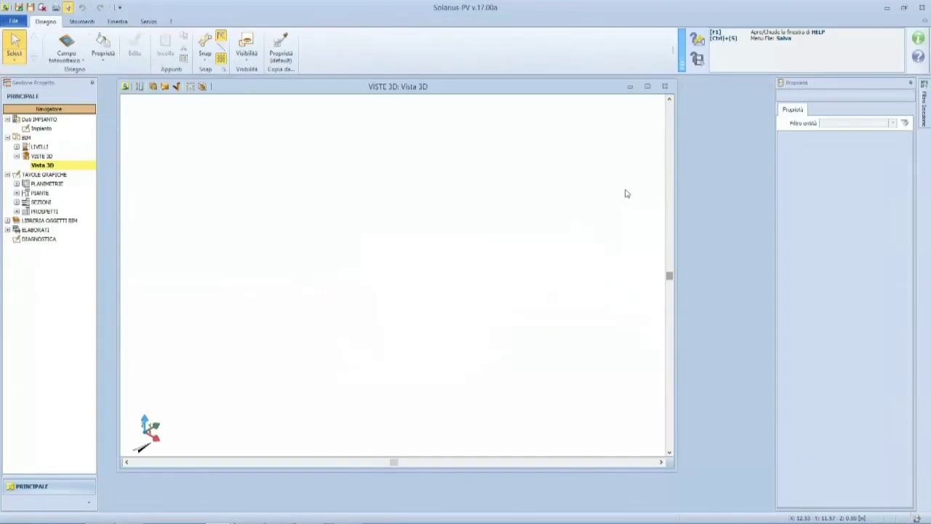
Import the Esempio Villetta IFC model and place it in the 3D view.
left_click(66, 49)
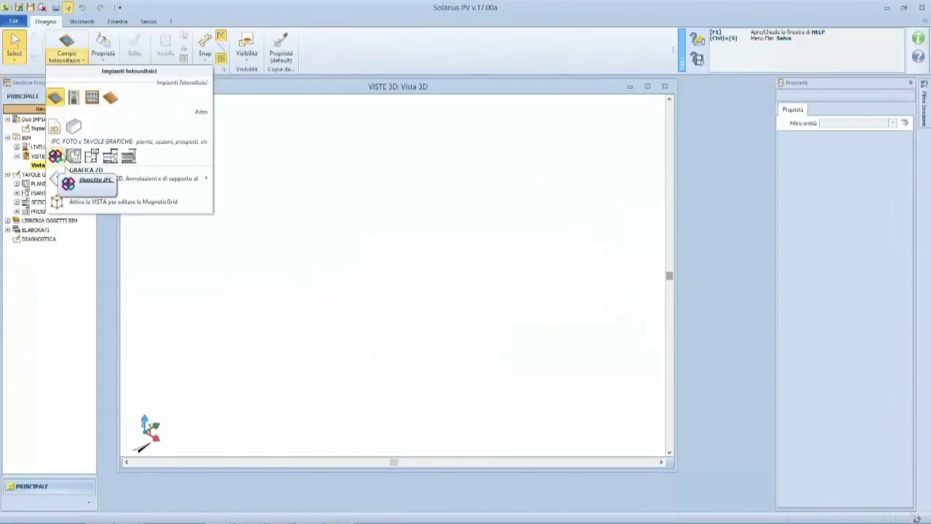
left_click(56, 155)
left_click(271, 291)
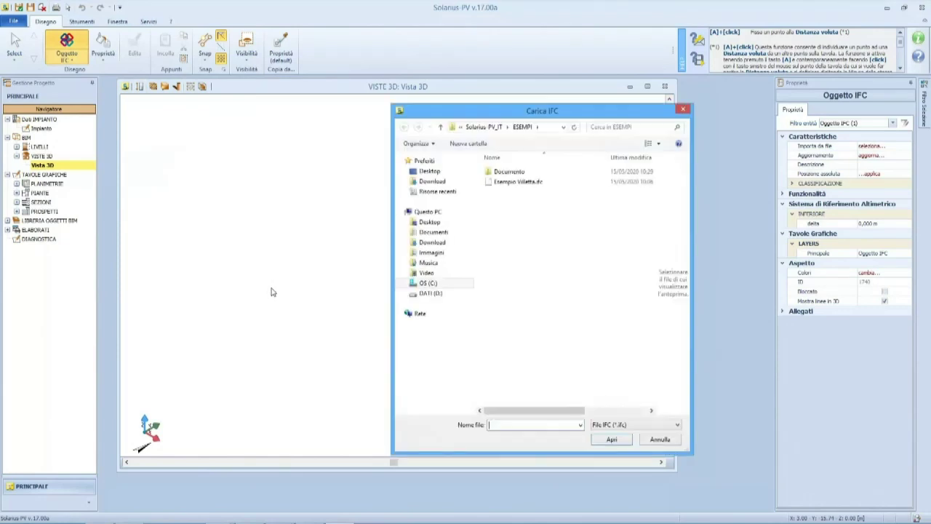
left_click(518, 181)
left_click(611, 439)
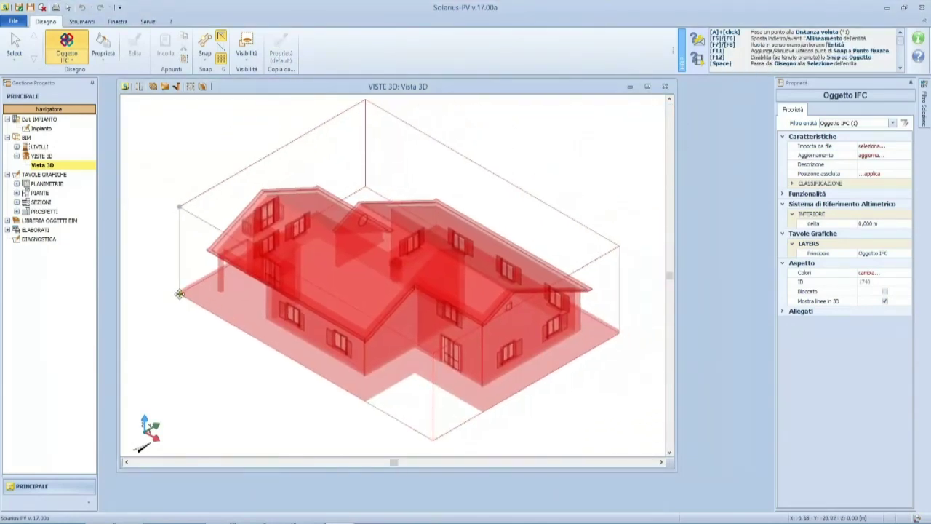
left_click(184, 295)
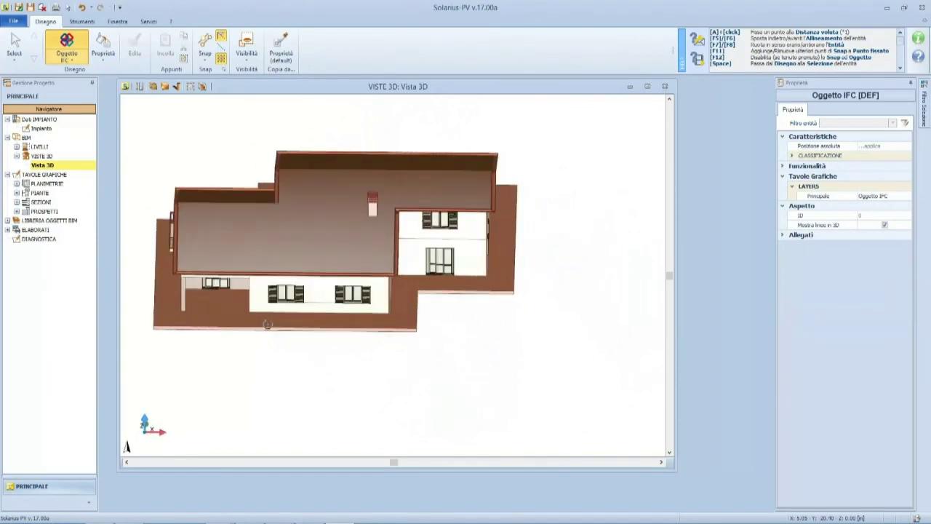
Create a photovoltaic field on the villa's lower roof pitch, above the porch.
left_click(65, 56)
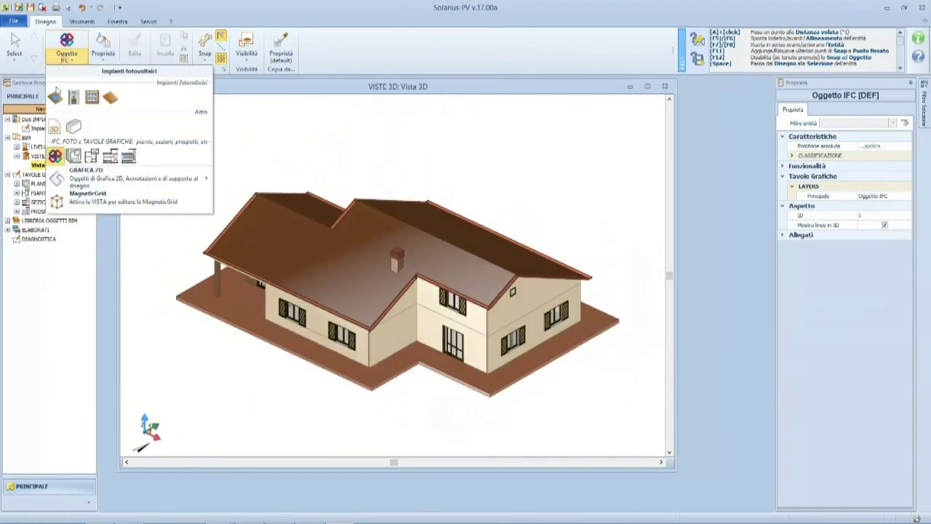
left_click(55, 156)
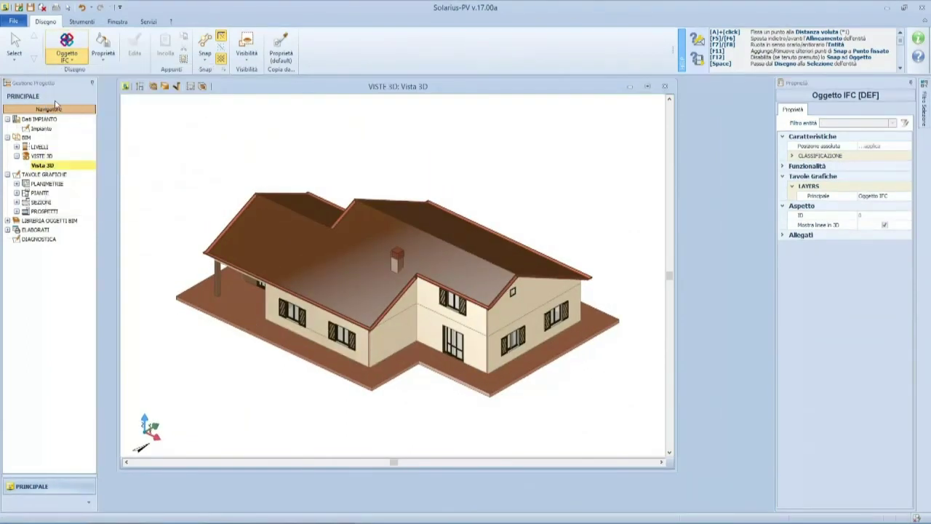
left_click(294, 247)
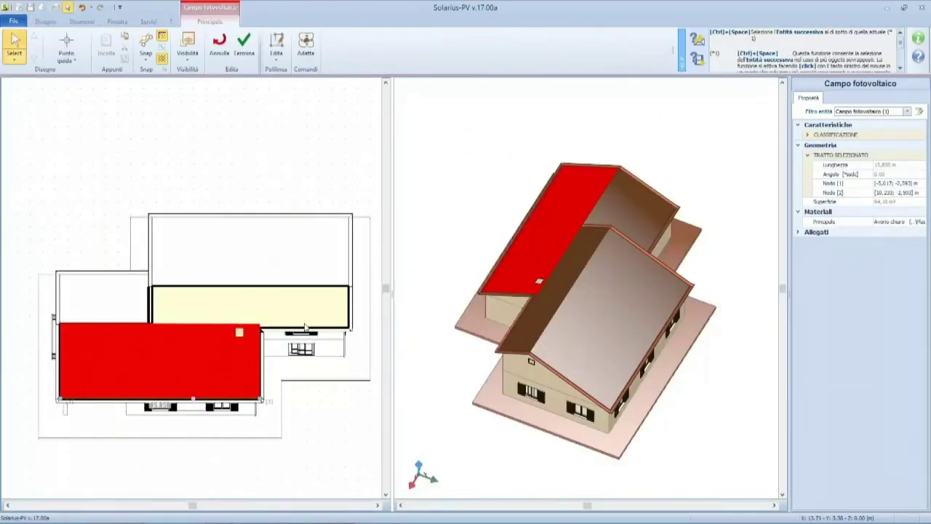
Move all four edges of the field inward from the roof borders, reducing its area to about 58 m², and finish the outline.
left_click(263, 363)
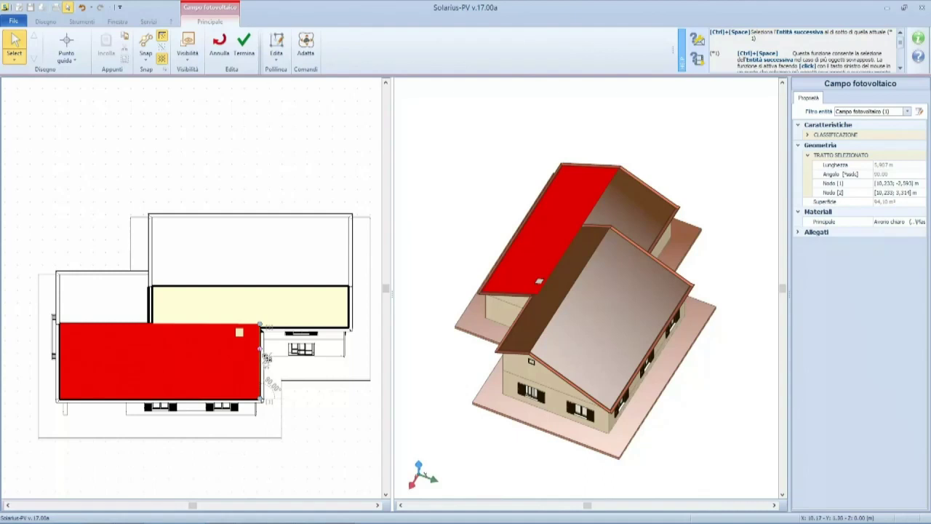
left_click_drag(267, 358, 202, 352)
left_click(165, 328)
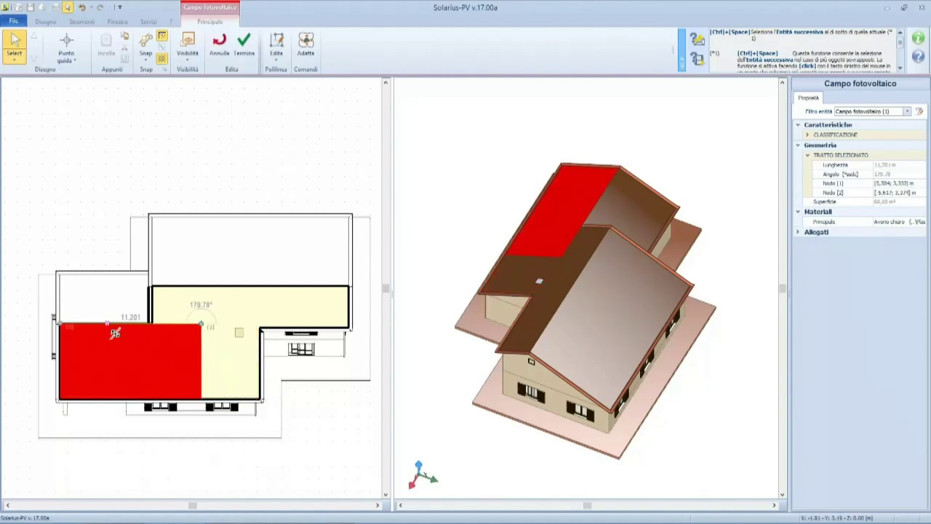
left_click_drag(115, 332, 110, 329)
left_click(126, 400)
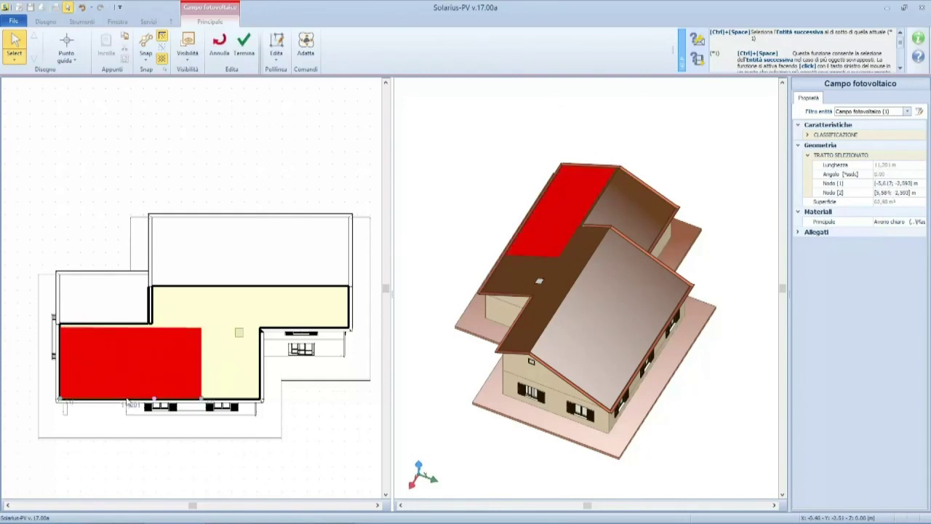
left_click_drag(160, 401, 156, 396)
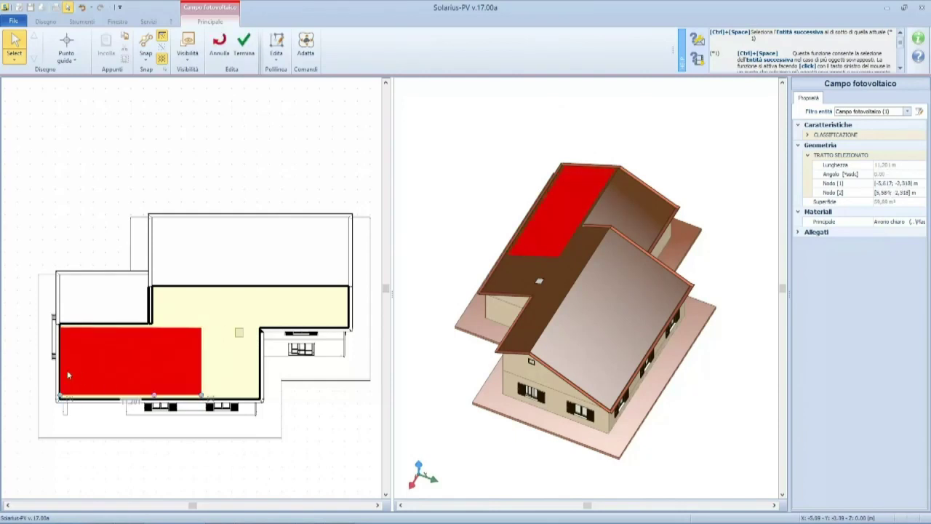
left_click(61, 371)
left_click_drag(65, 373, 74, 377)
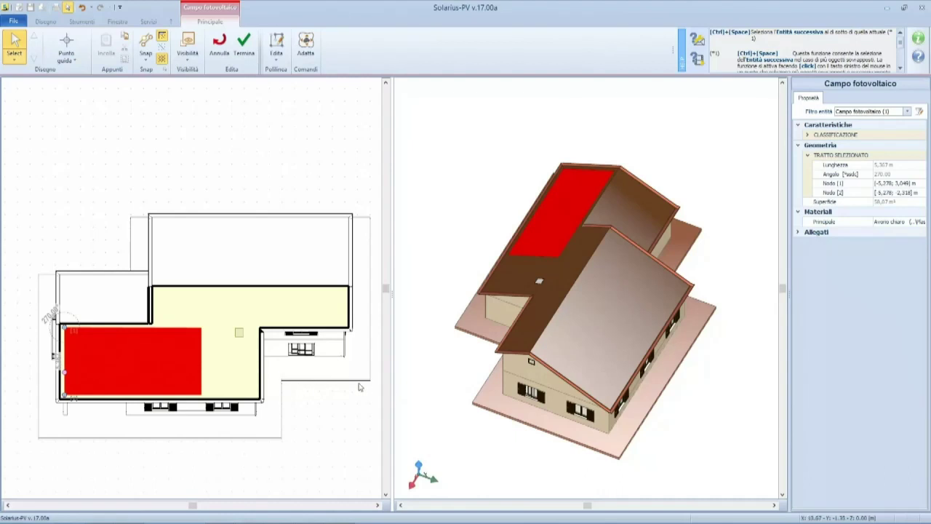
left_click(244, 48)
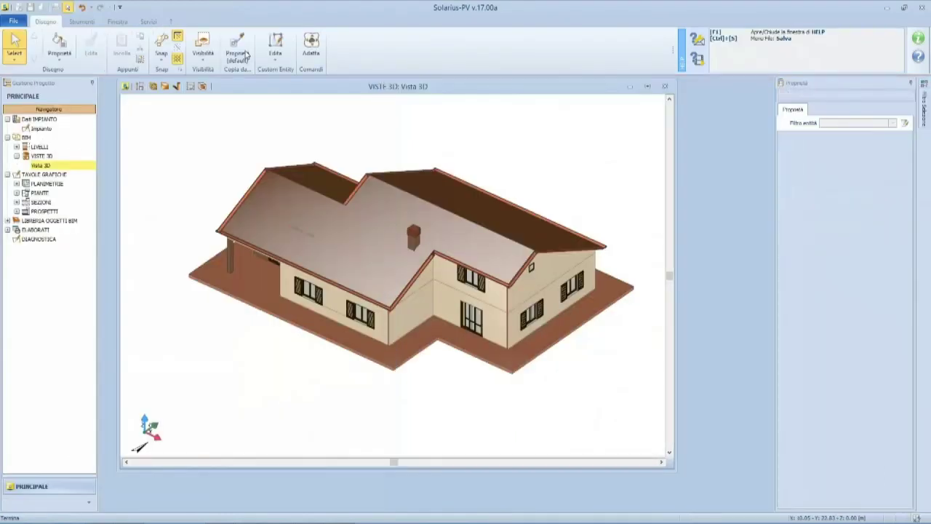
Start the assisted design of the roof field, setting the criterion to Potenza specificata at 6 kW and the module source to Documento.
left_click(274, 201)
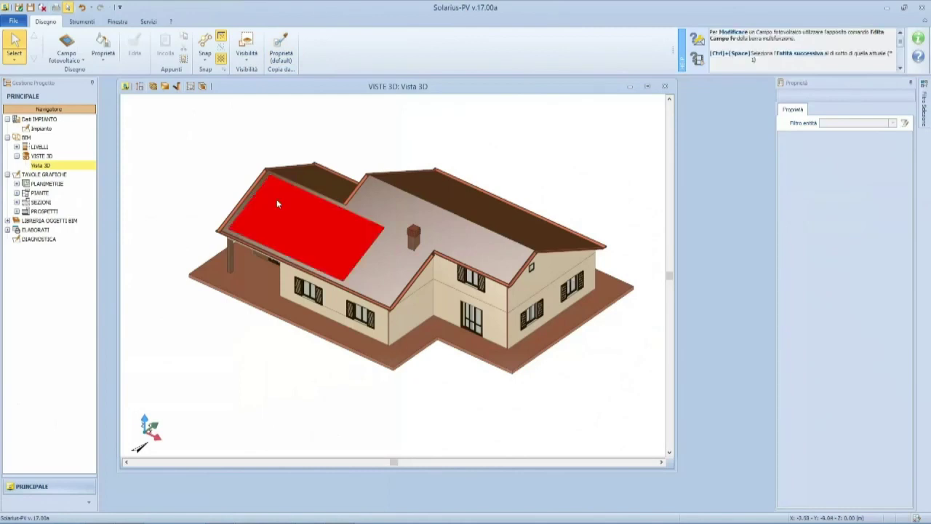
left_click(314, 48)
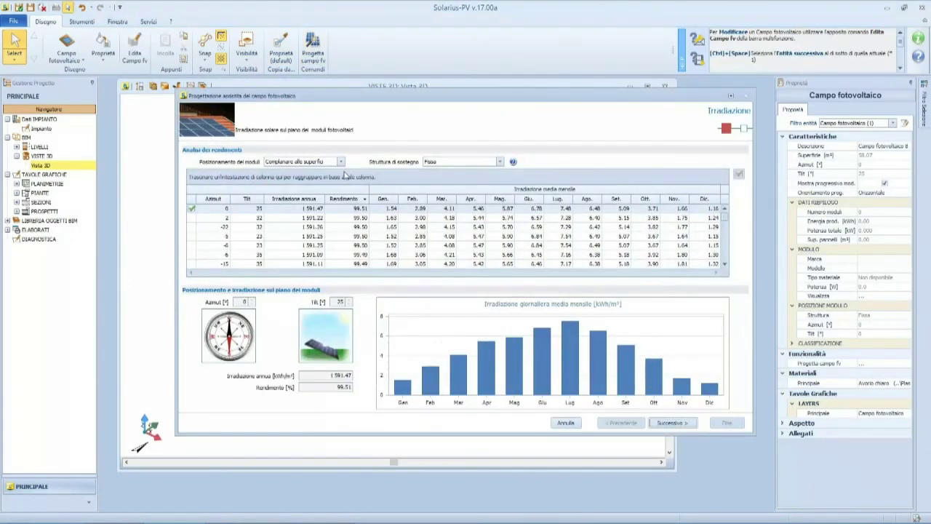
left_click(671, 423)
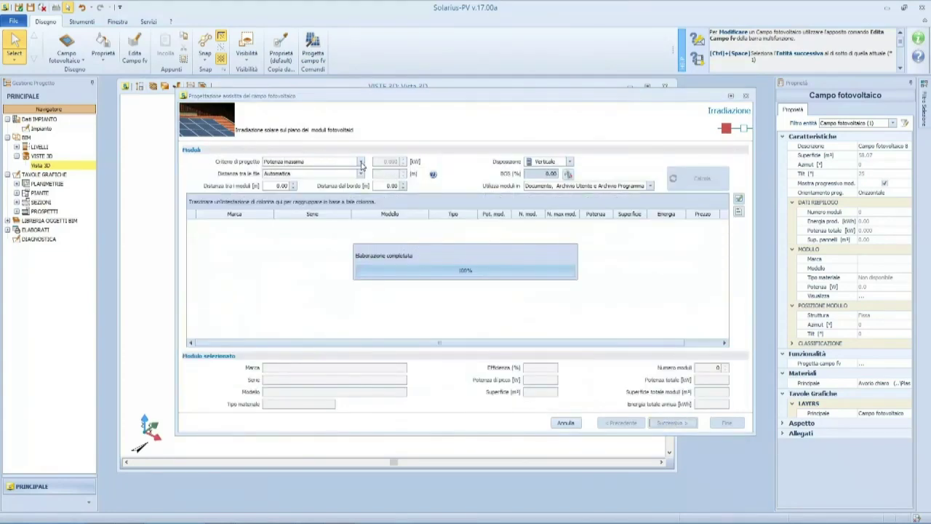
left_click(360, 163)
left_click(356, 176)
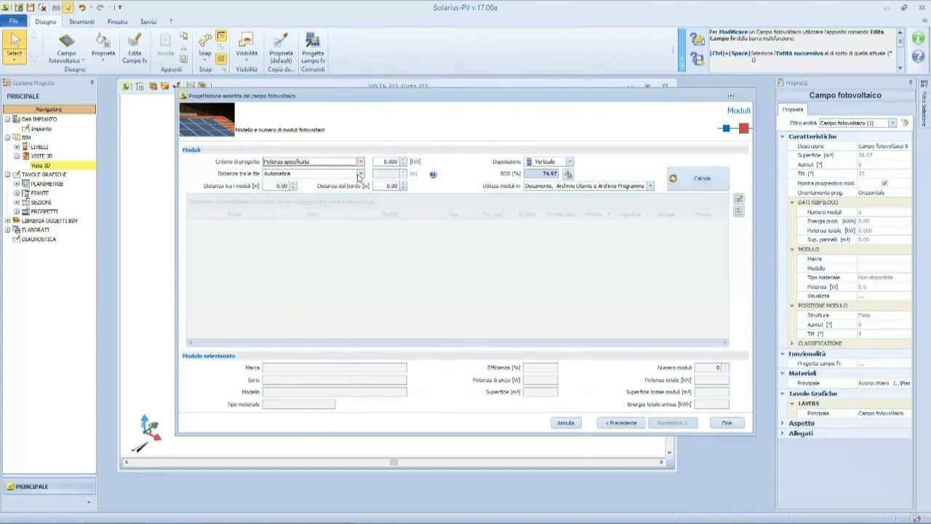
double_click(386, 162)
left_click(531, 186)
left_click(553, 217)
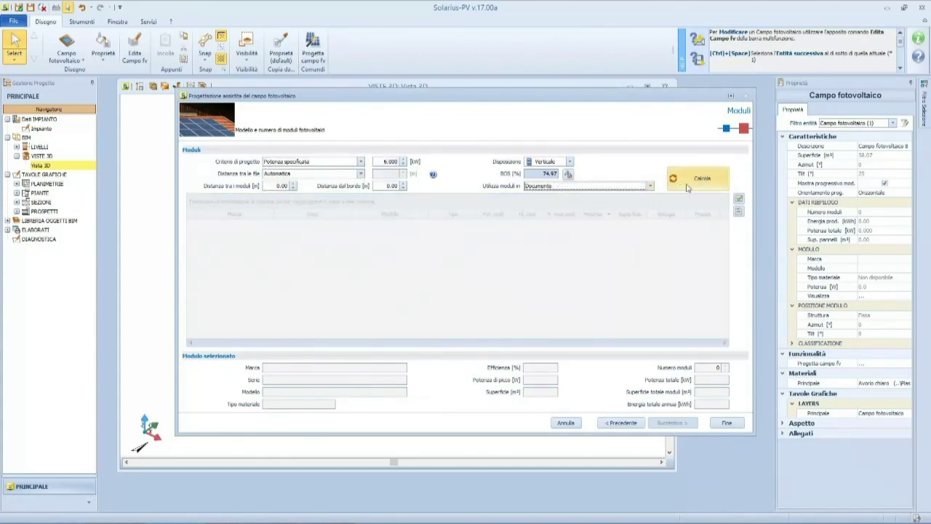
Calculate the module options and assign the Abba Srl ASP-72 300 module to the field.
left_click(678, 183)
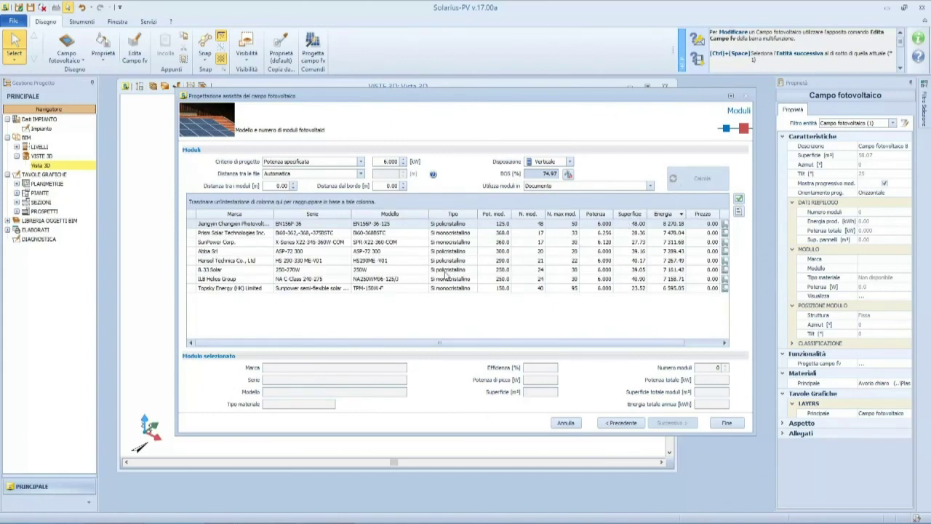
left_click(375, 251)
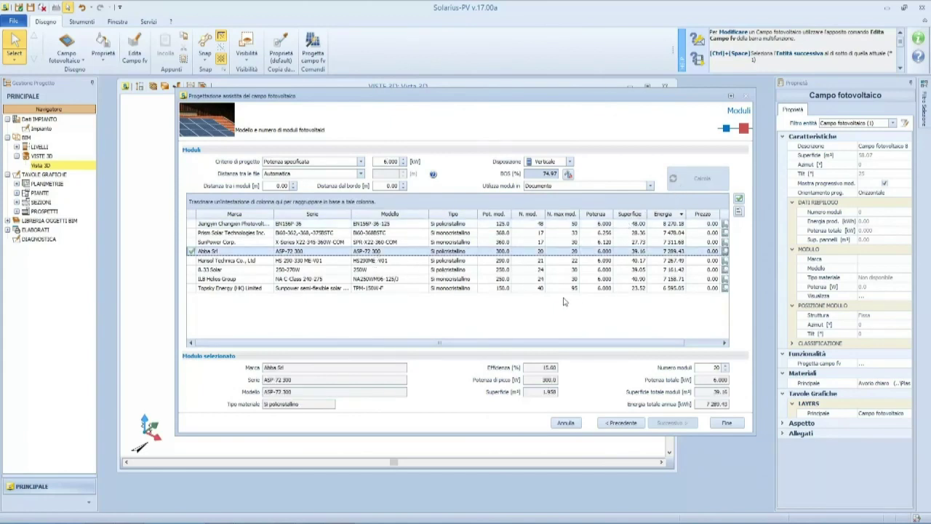
left_click(727, 423)
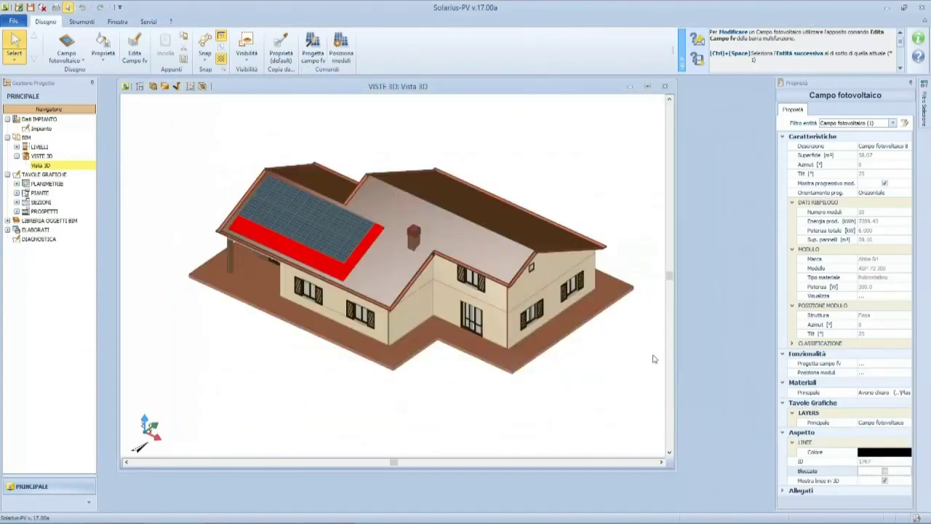
Place a photovoltaic generator on the windowless wall on the opposite side of the house from the panels.
scroll(300, 230, "up", 1)
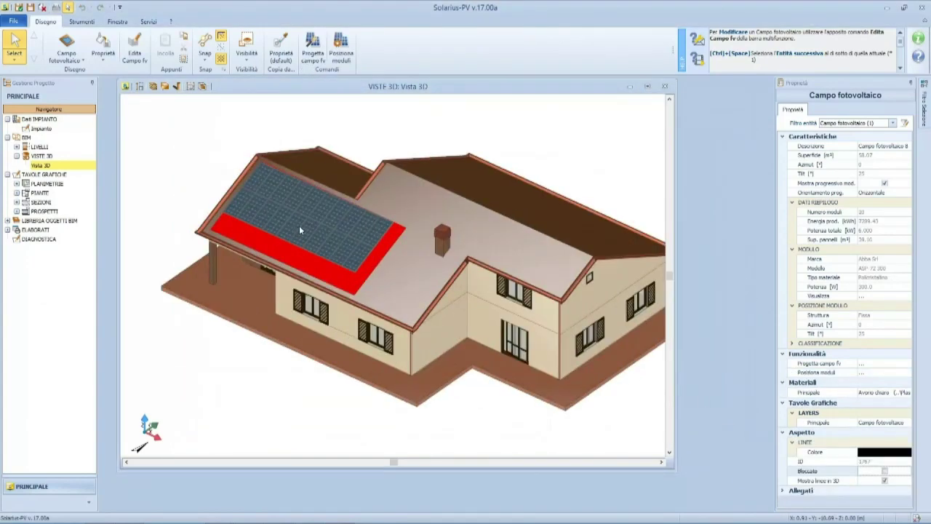
middle_click_drag(301, 229, 218, 145)
left_click(67, 62)
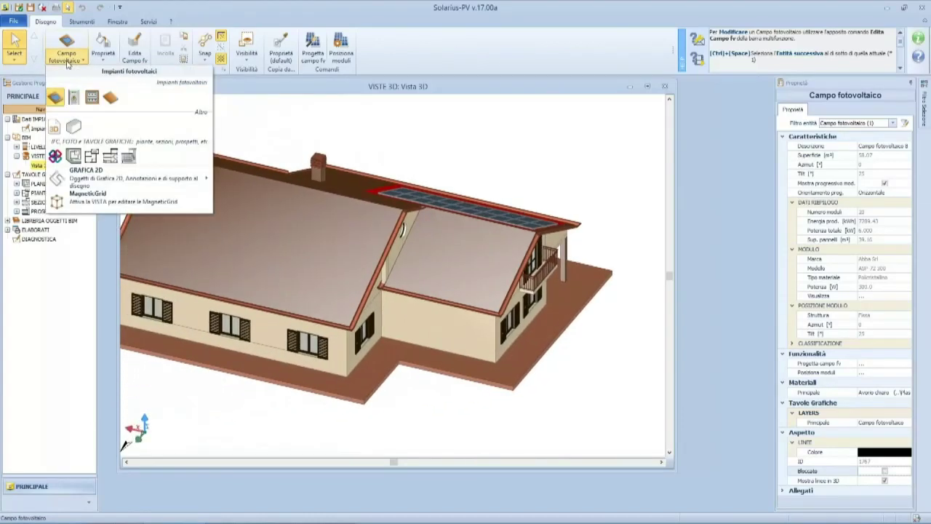
left_click(73, 97)
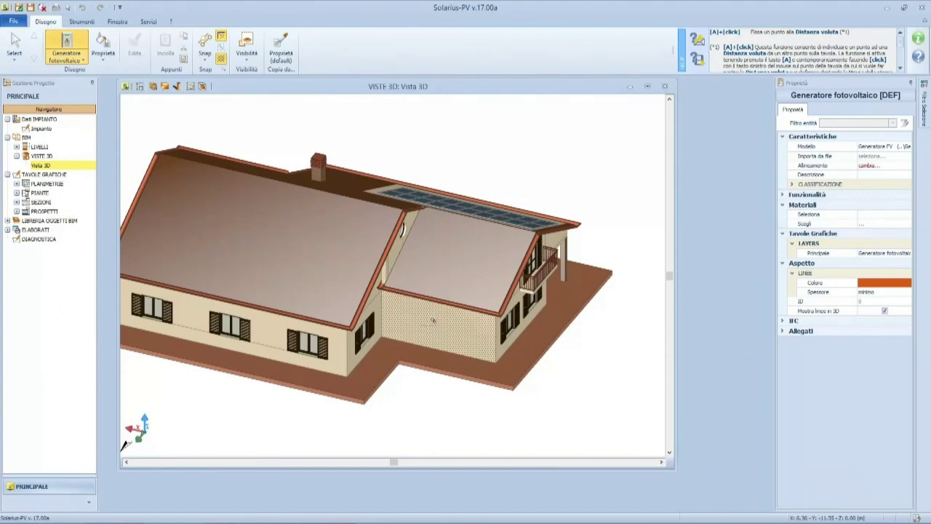
scroll(433, 320, "up", 3)
left_click(418, 328)
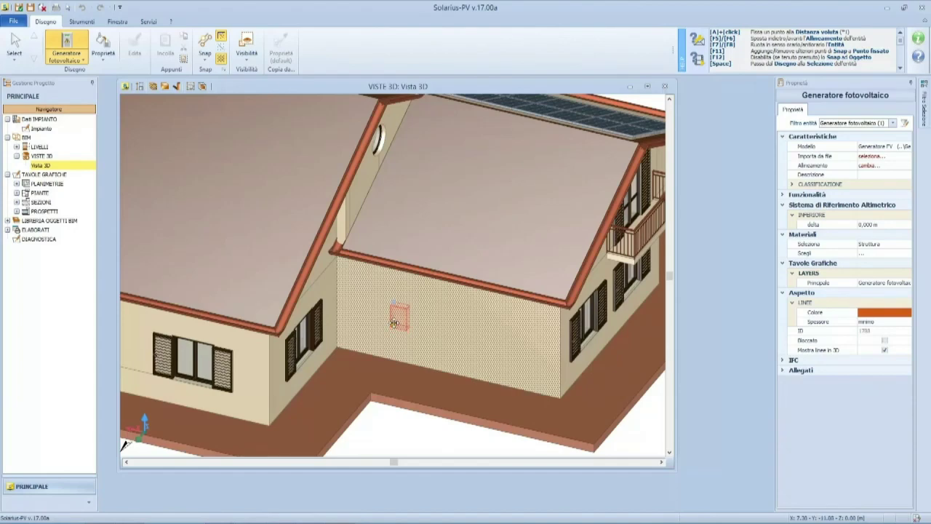
left_click(397, 323)
right_click(409, 331)
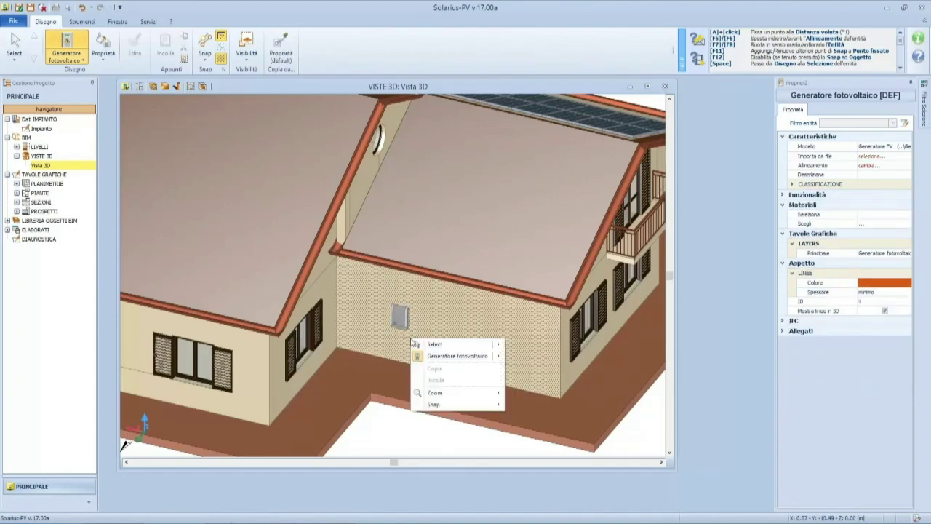
left_click(420, 346)
Start the assisted design of the wall-mounted generator and assign Campo fotovoltaico 8 to it with a monofase connection.
left_click(401, 320)
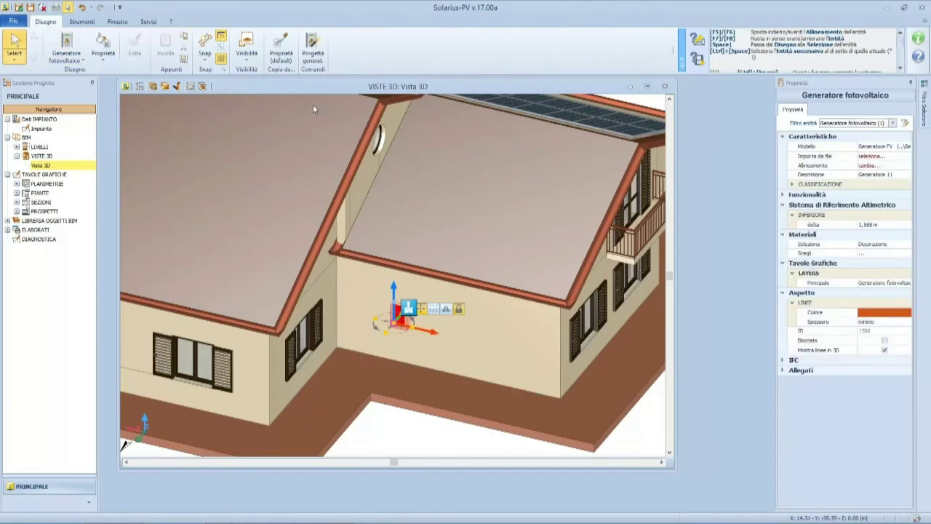
left_click(311, 53)
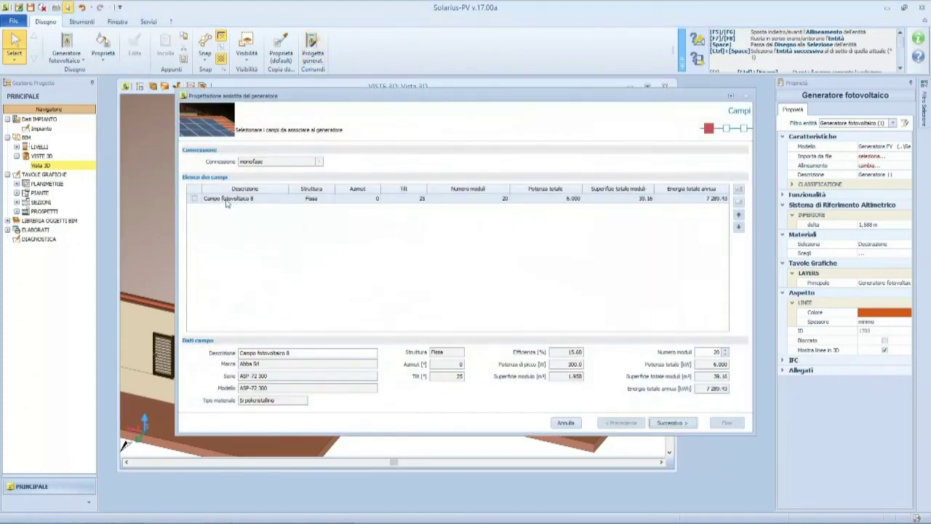
left_click(194, 199)
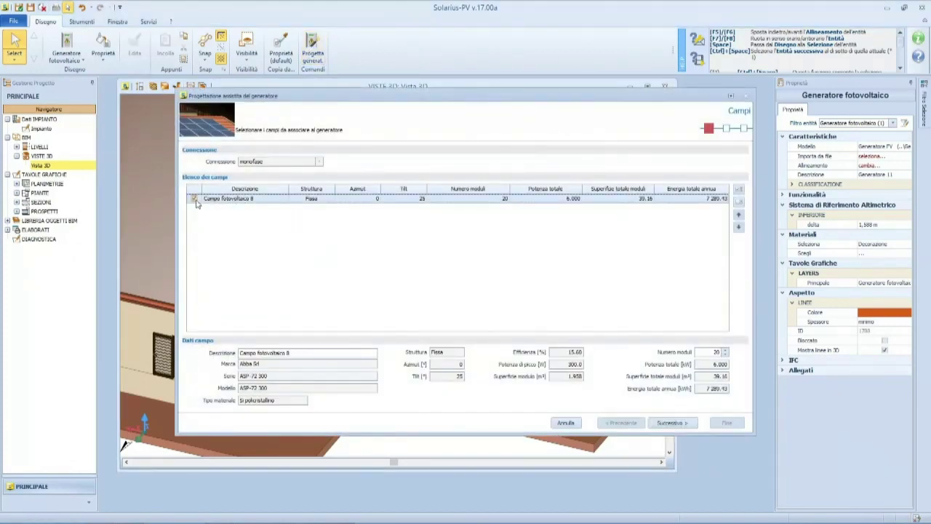
left_click(684, 424)
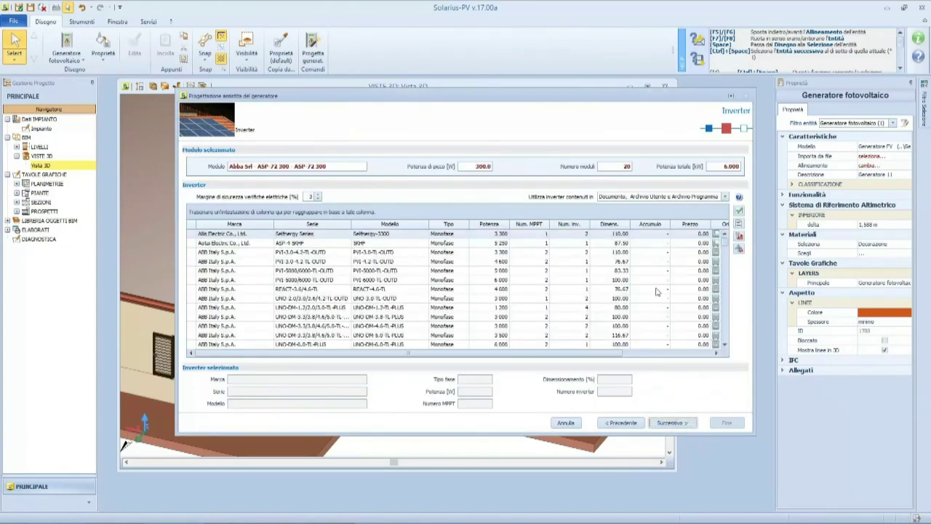
Restrict the inverter source to Documento, choose the Aotai Electric 5KHF inverter and complete the generator design with its 2 x 10 string configuration.
left_click(637, 197)
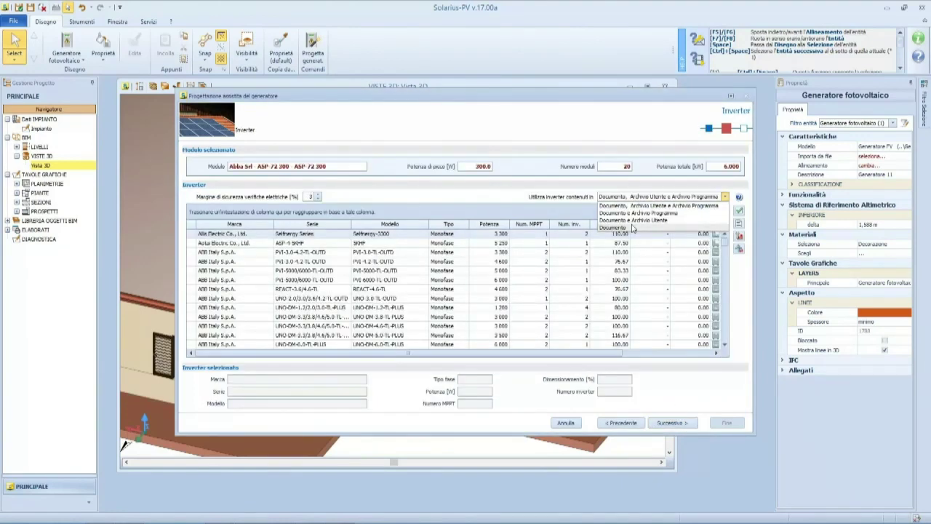
left_click(632, 228)
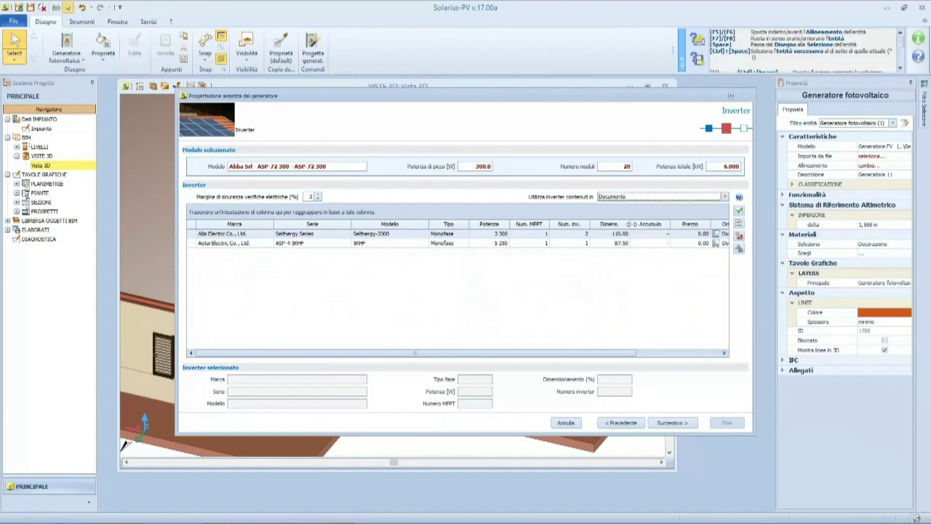
left_click(564, 244)
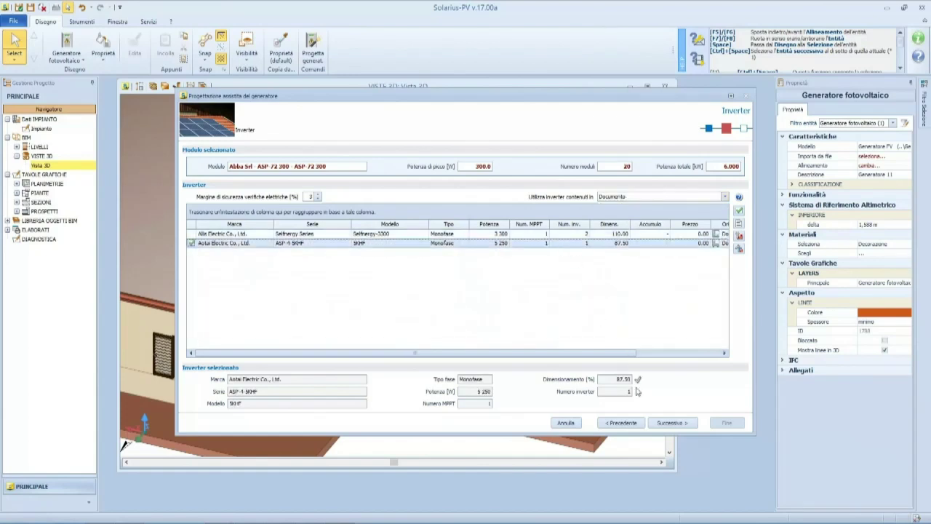
left_click(674, 421)
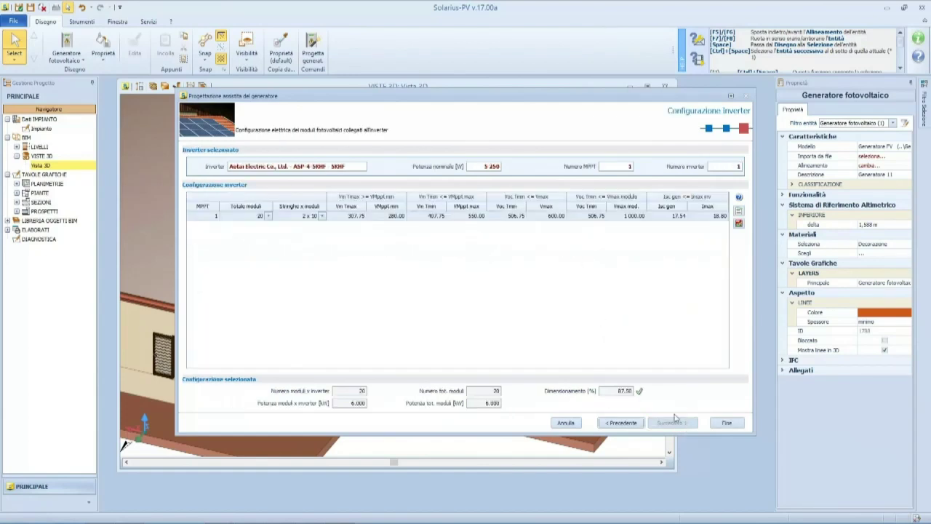
left_click(718, 426)
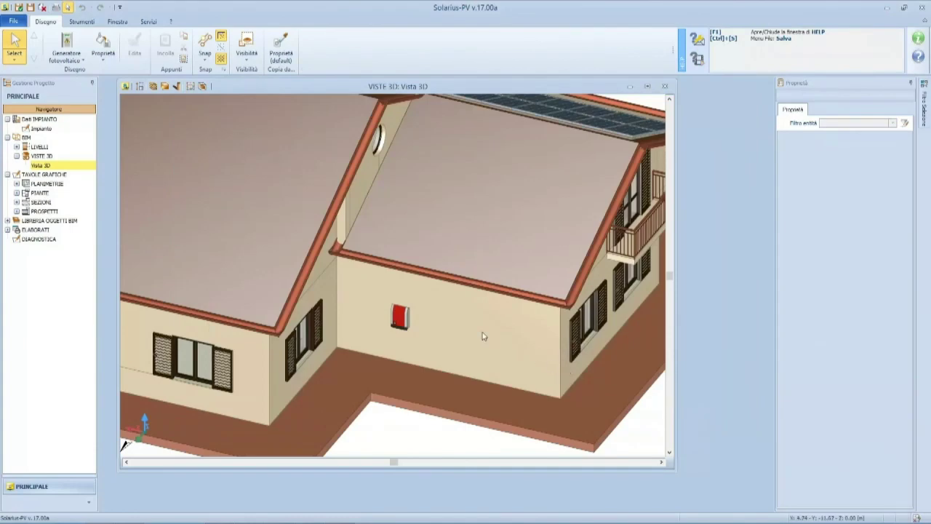
Inspect the module field and the inverter in the 3D view, and highlight the modules connected to the inverter.
scroll(483, 336, "down", 2)
middle_click_drag(538, 277, 283, 253)
scroll(435, 250, "up", 2)
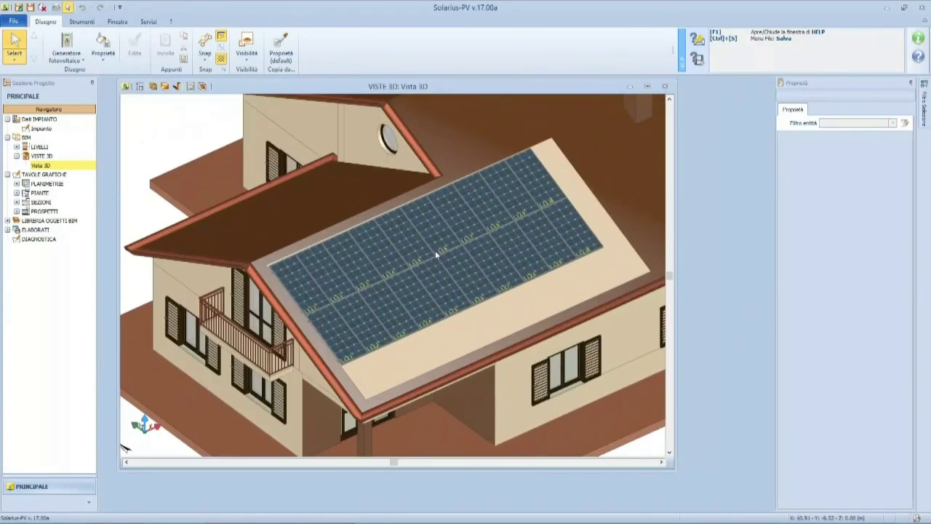
scroll(435, 250, "down", 3)
middle_click_drag(404, 254, 462, 252)
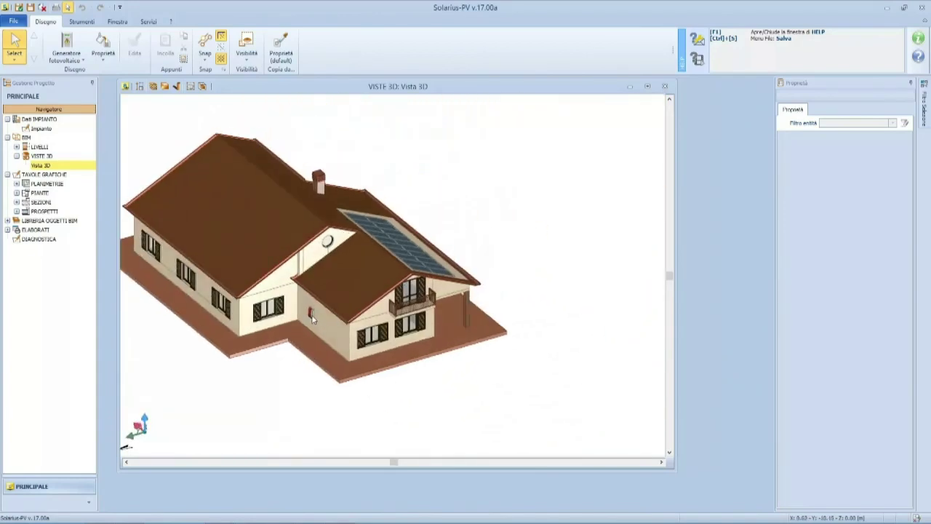
left_click(313, 316)
left_click(369, 48)
middle_click_drag(342, 218, 382, 217)
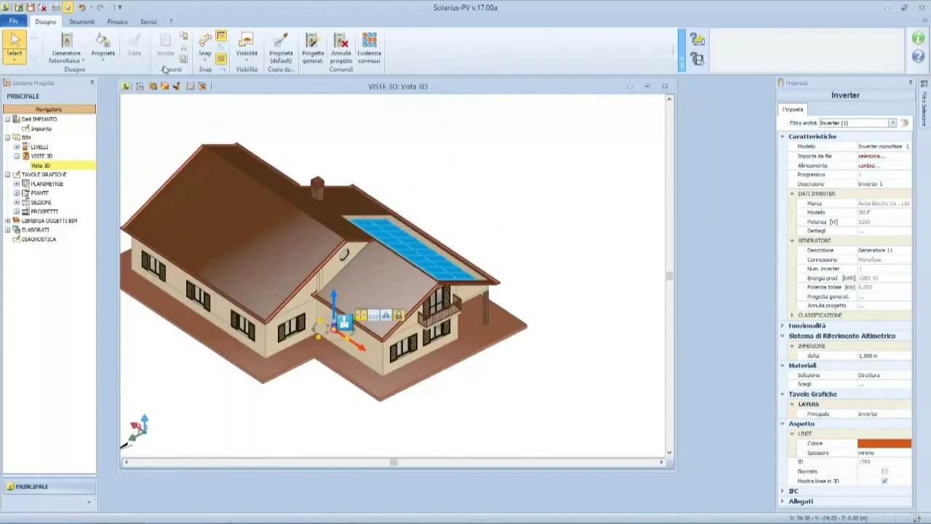
Place a Quadro generale on the outer wall beside the inverter.
left_click(65, 57)
left_click(93, 99)
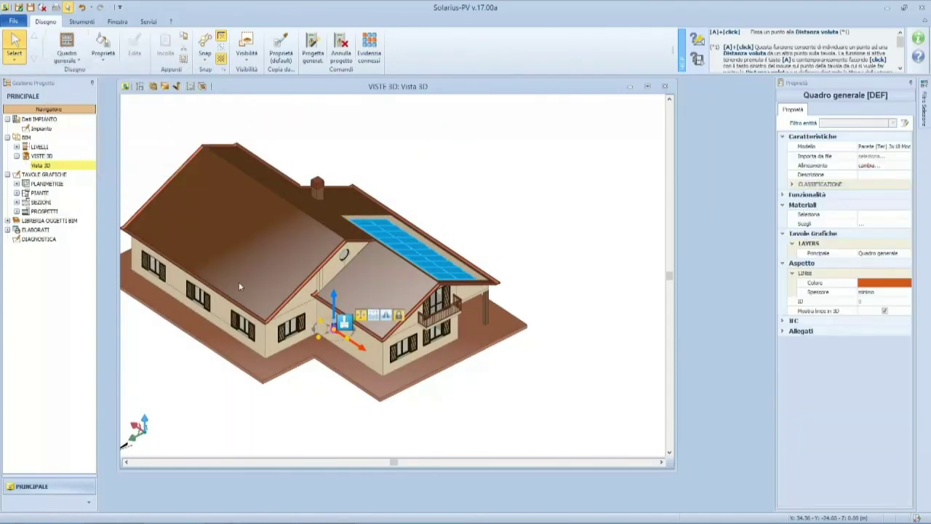
scroll(342, 320, "up", 5)
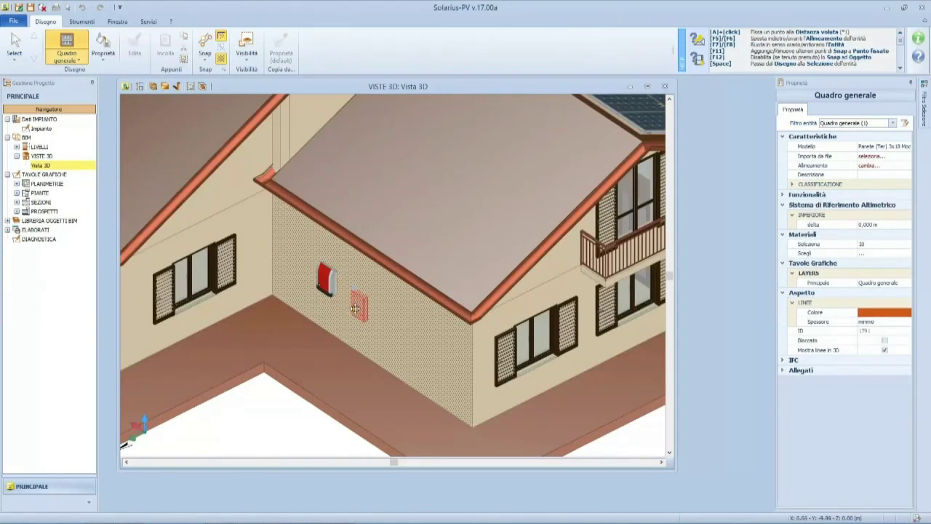
left_click(352, 300)
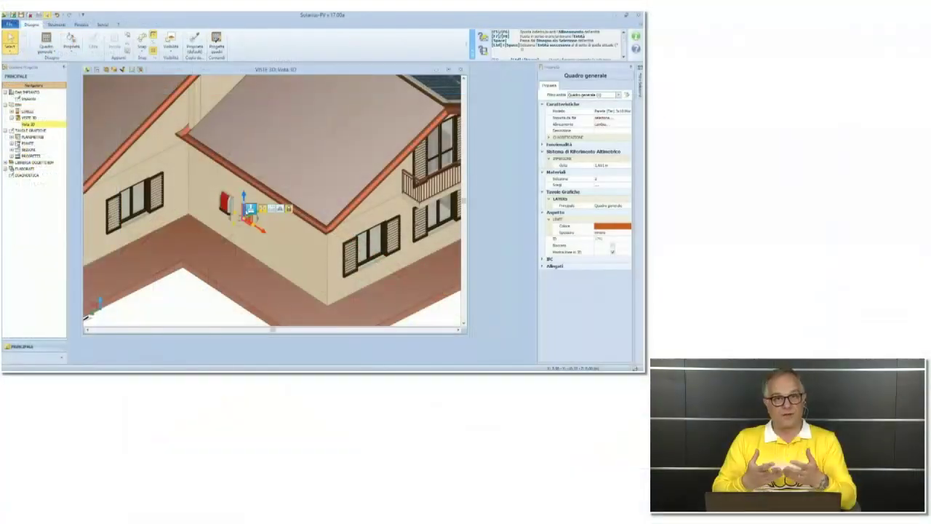
Run the assisted panel design for the Quadro generale, accepting the default general data, DC and AC cables, and DC and AC protections.
left_click(216, 47)
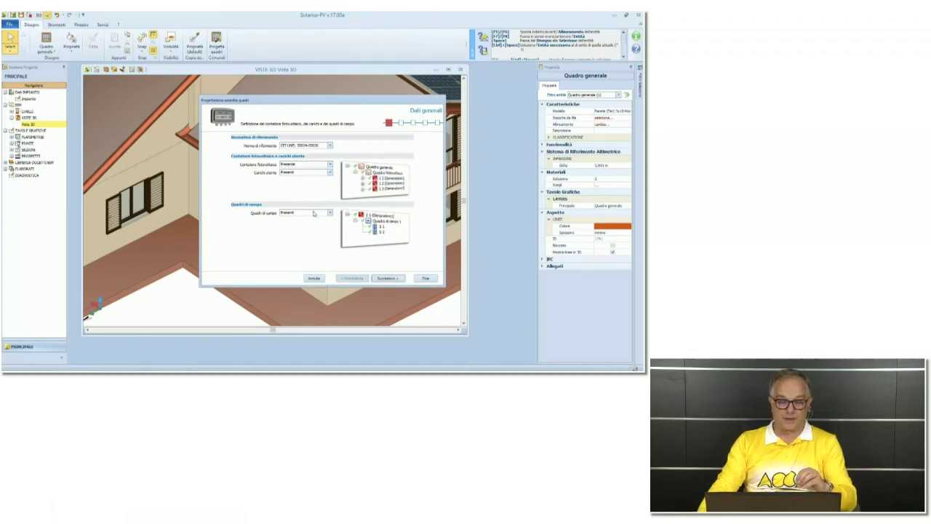
left_click(386, 278)
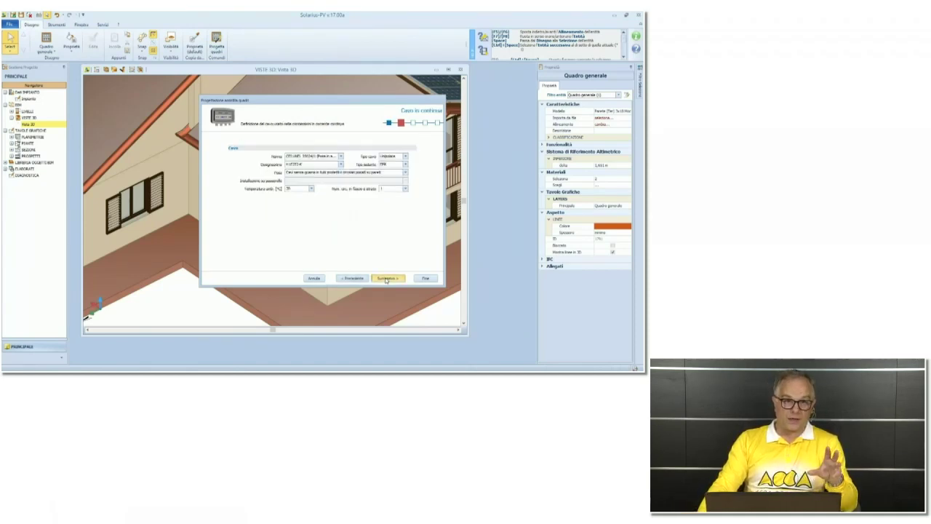
left_click(389, 279)
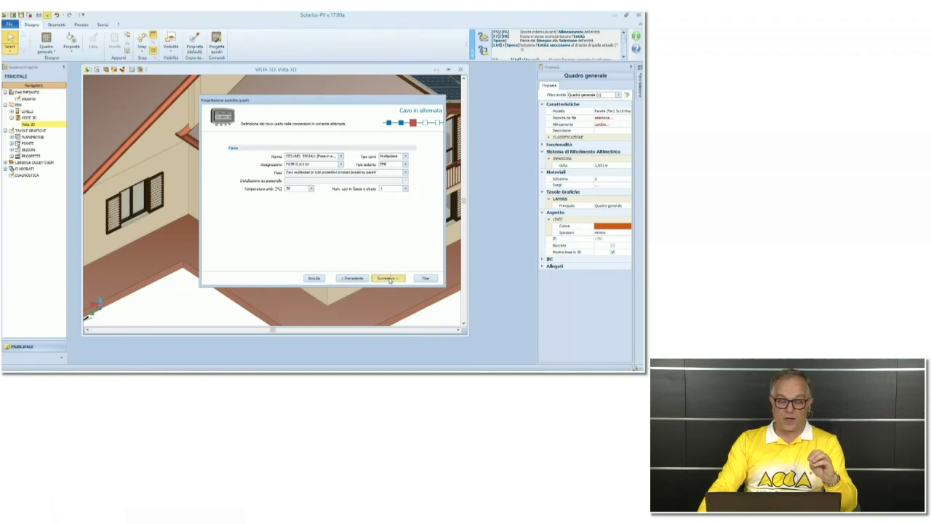
left_click(390, 279)
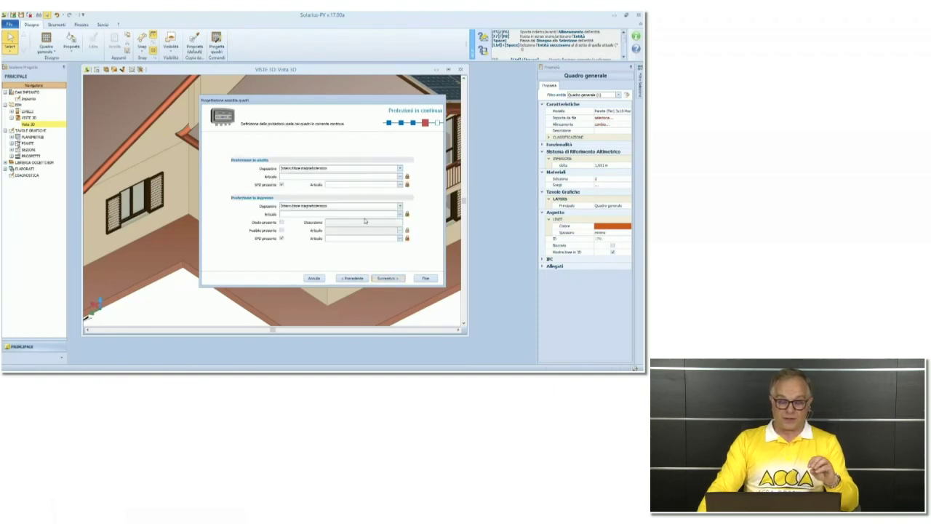
left_click(392, 279)
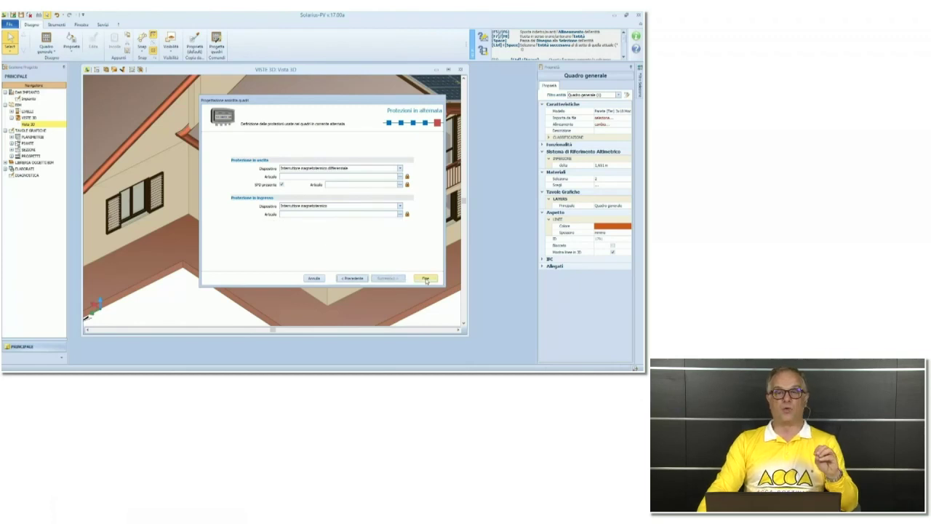
left_click(425, 279)
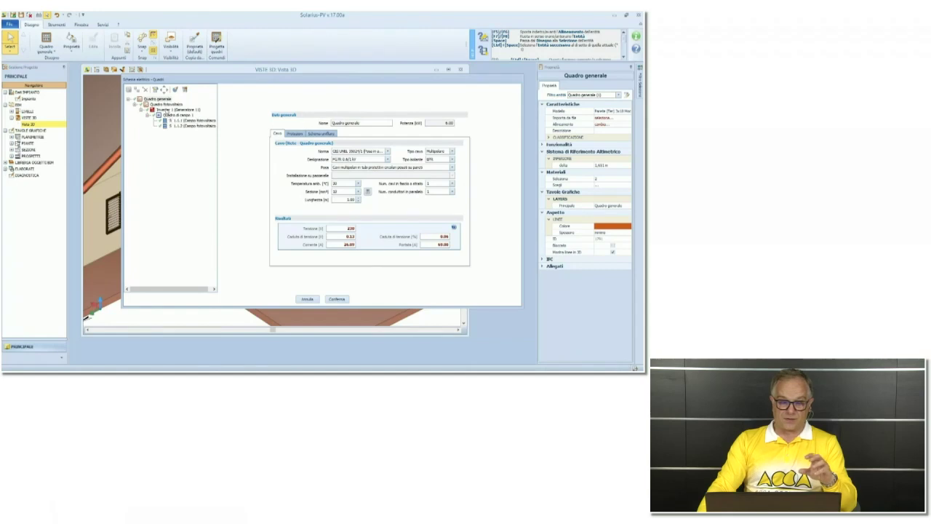
Review the inverter, field panel and both strings in the electrical scheme, and confirm the panel design.
left_click(169, 110)
left_click(177, 115)
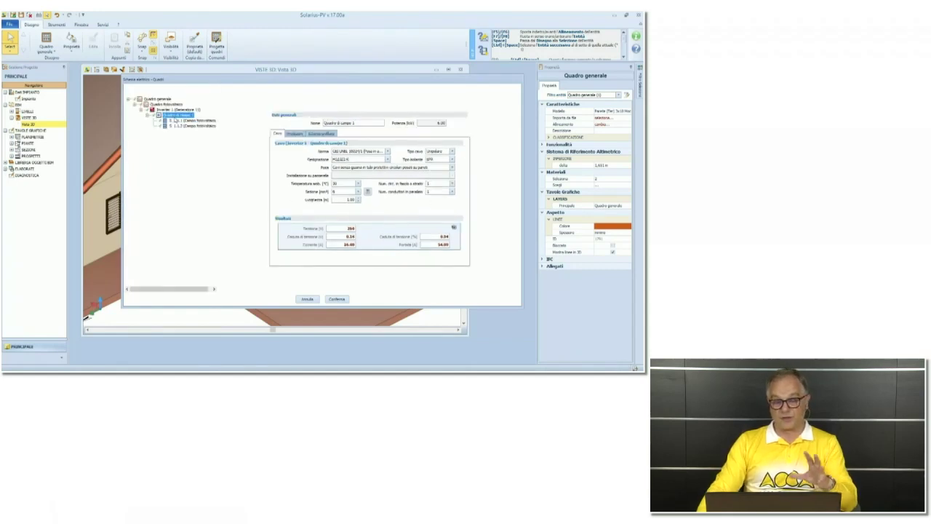
left_click(182, 121)
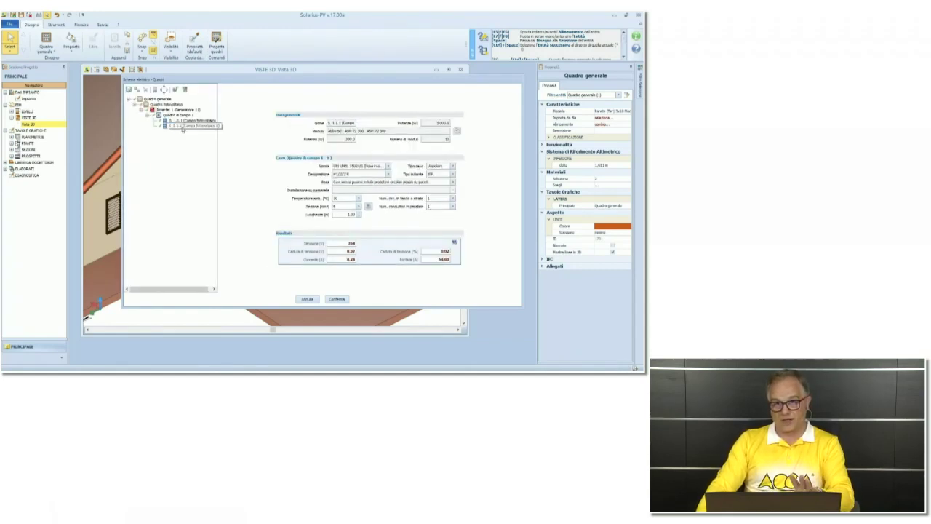
left_click(184, 127)
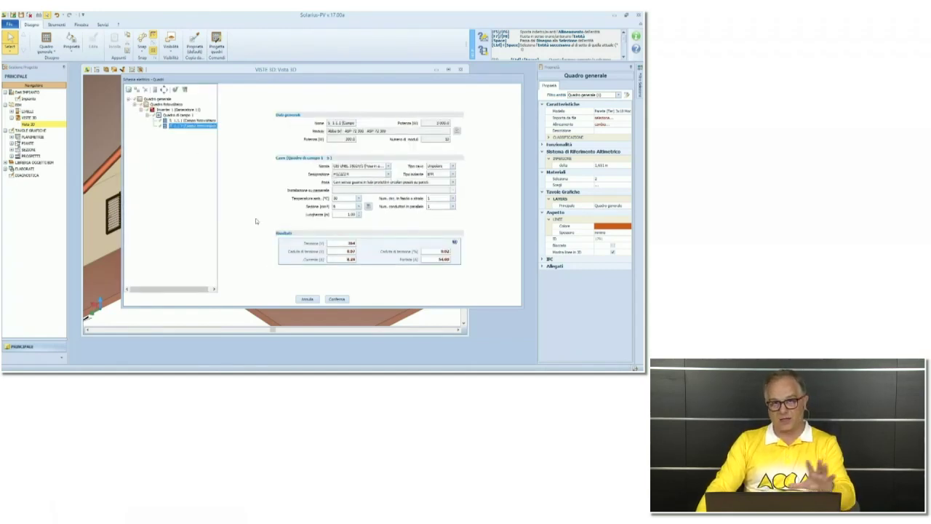
left_click(344, 301)
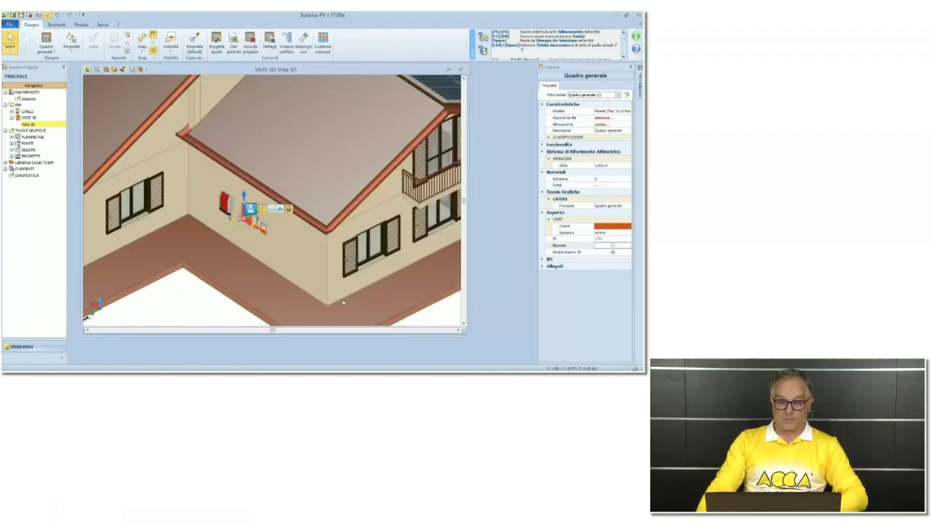
Inspect the panels on the wall and highlight the elements connected to the Quadro CA, checking the module field on the roof.
left_click(265, 269)
scroll(249, 217, "up", 3)
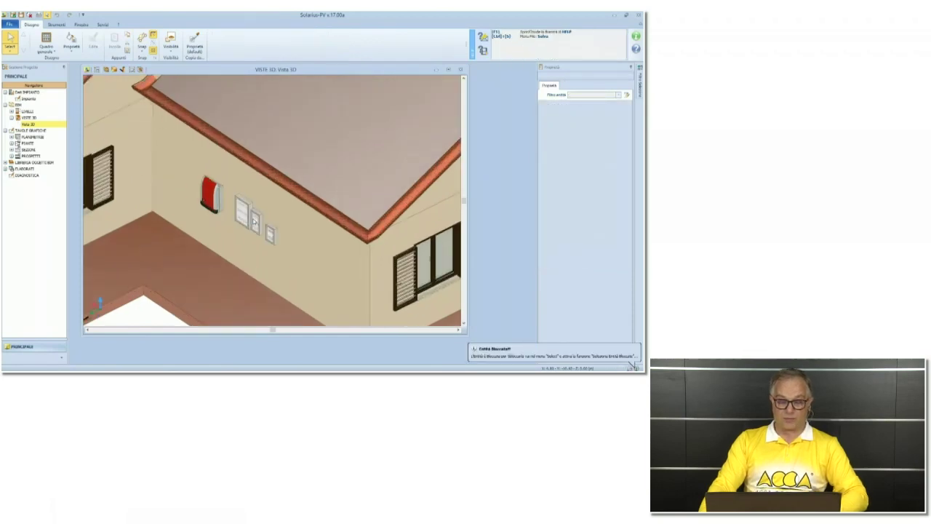
scroll(254, 222, "down", 5)
scroll(254, 221, "down", 2)
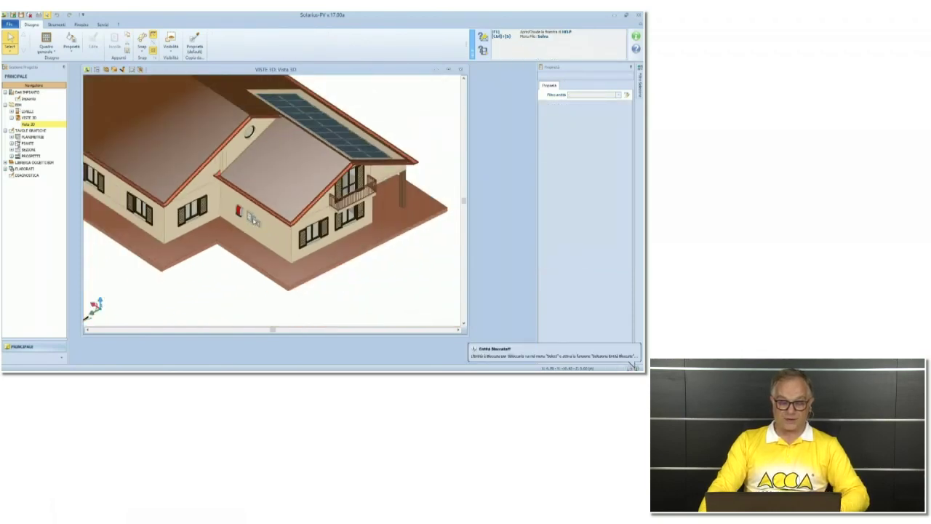
left_click(253, 221)
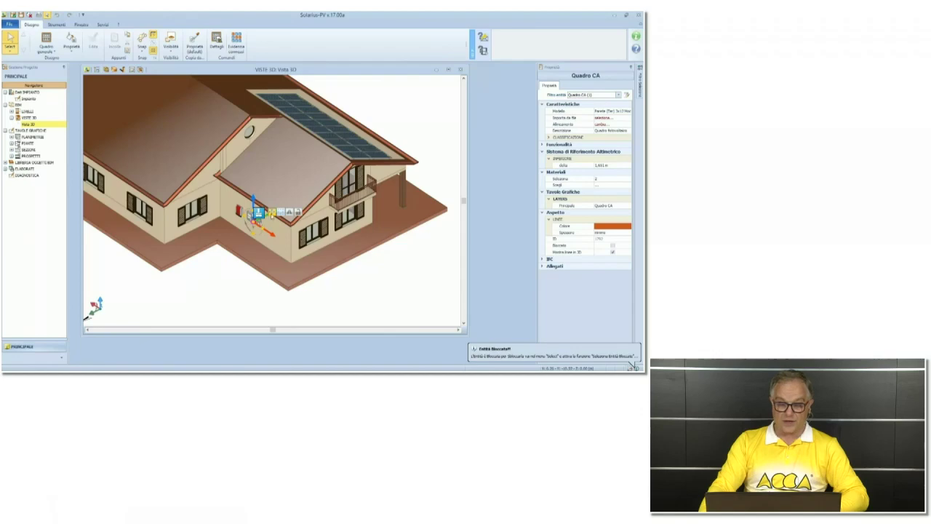
middle_click_drag(437, 320, 86, 318)
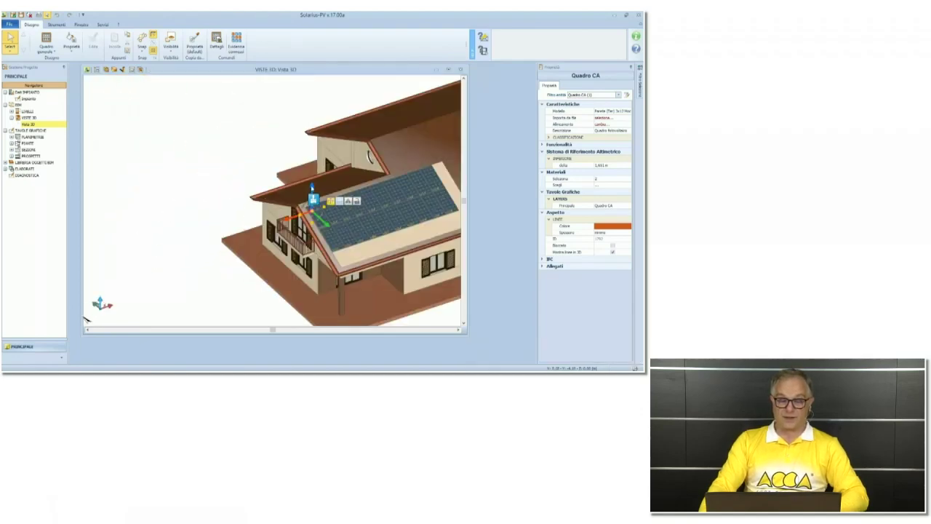
scroll(85, 318, "down", 2)
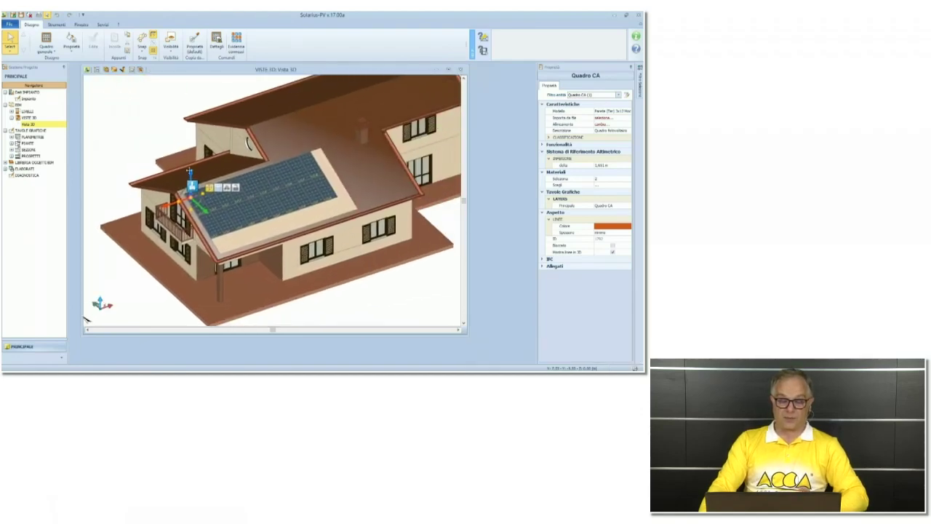
left_click(237, 43)
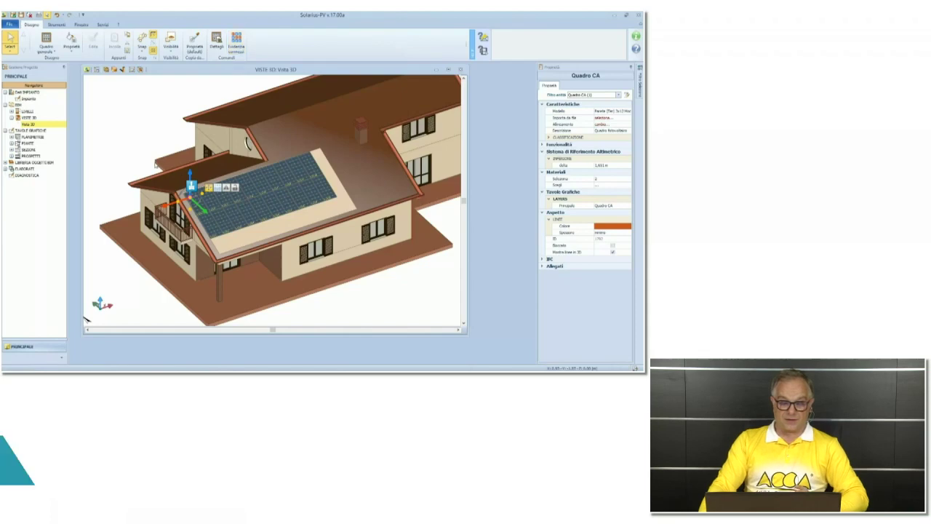
left_click(147, 169)
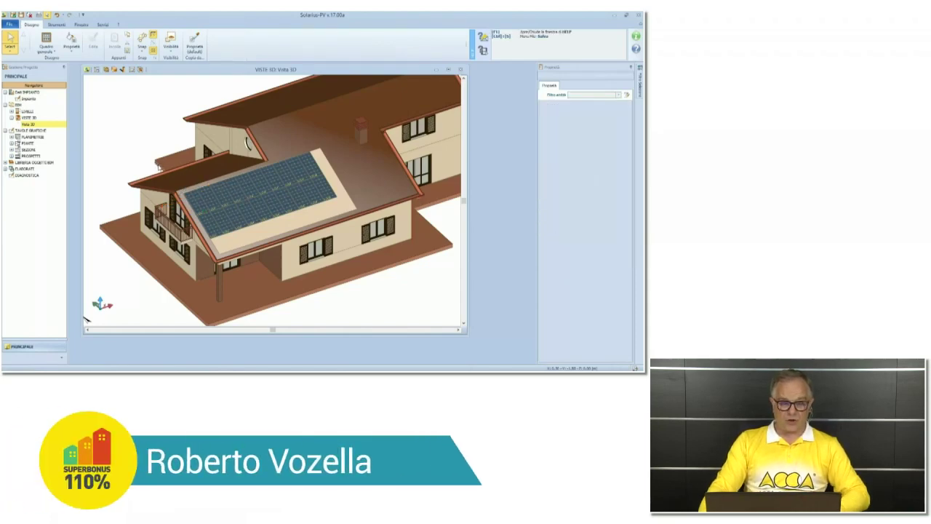
Review the single-line diagram of the Quadro generale on the outer wall and close it.
middle_click_drag(218, 240, 257, 243)
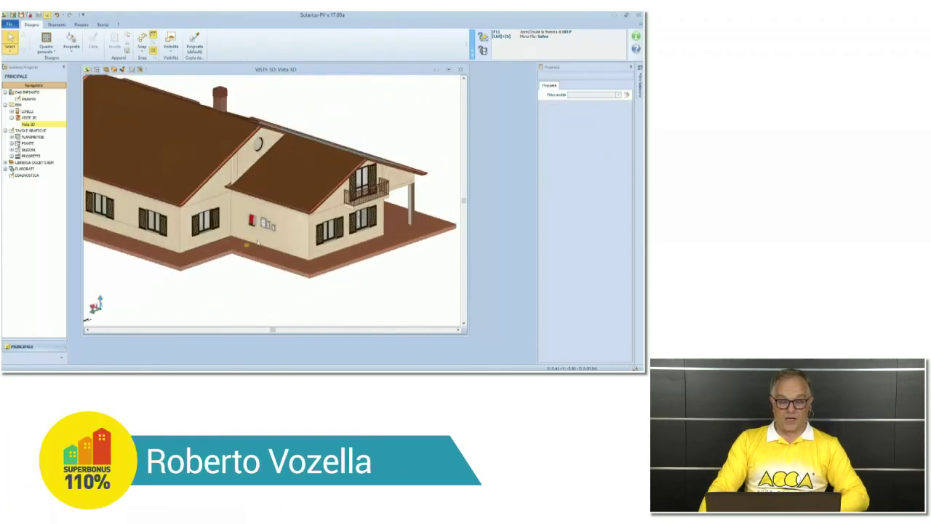
left_click(251, 220)
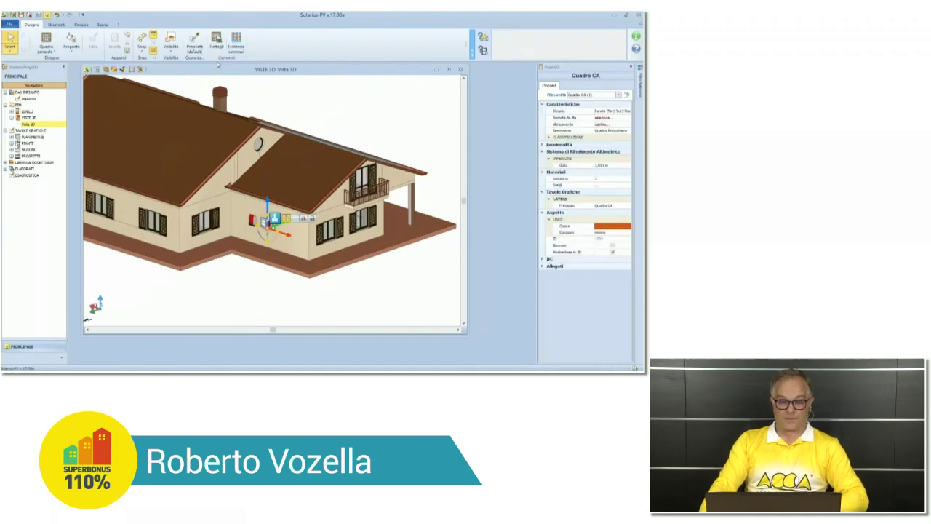
left_click(265, 225)
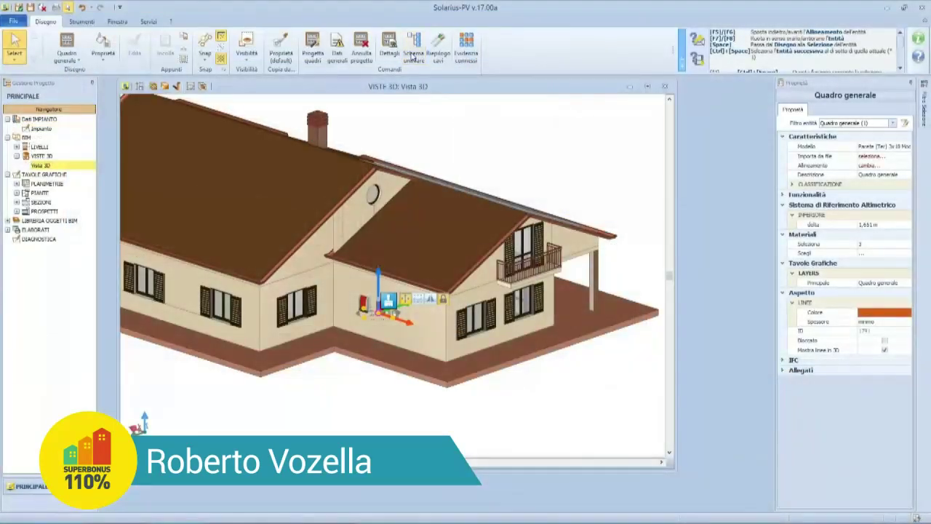
left_click(414, 55)
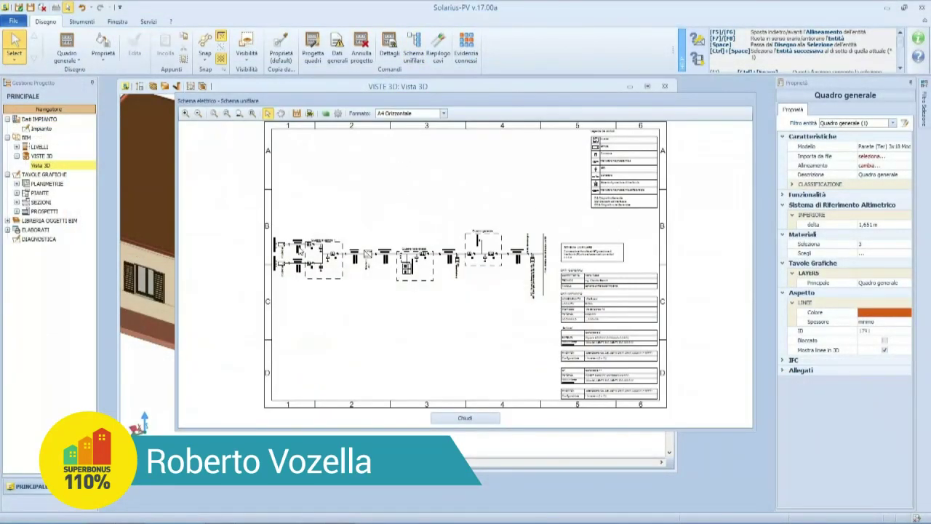
scroll(301, 250, "up", 3)
scroll(300, 250, "down", 3)
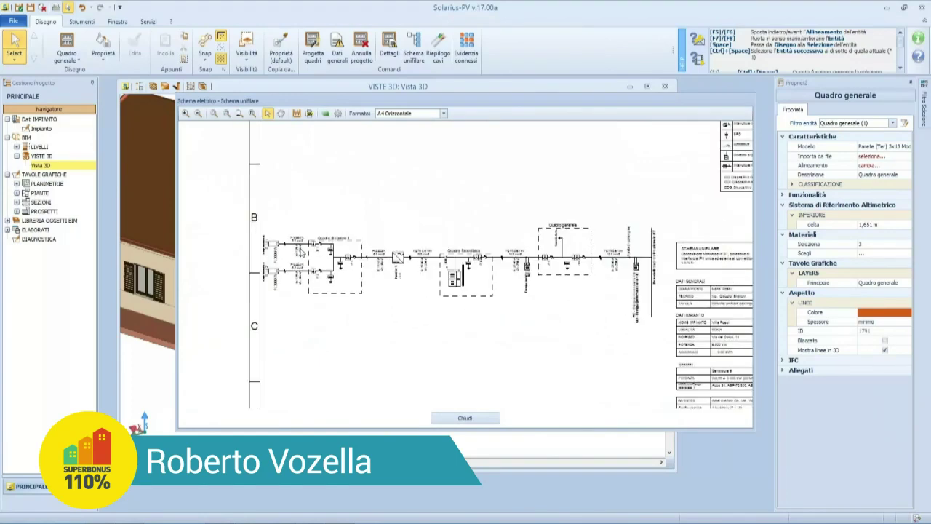
left_click(484, 419)
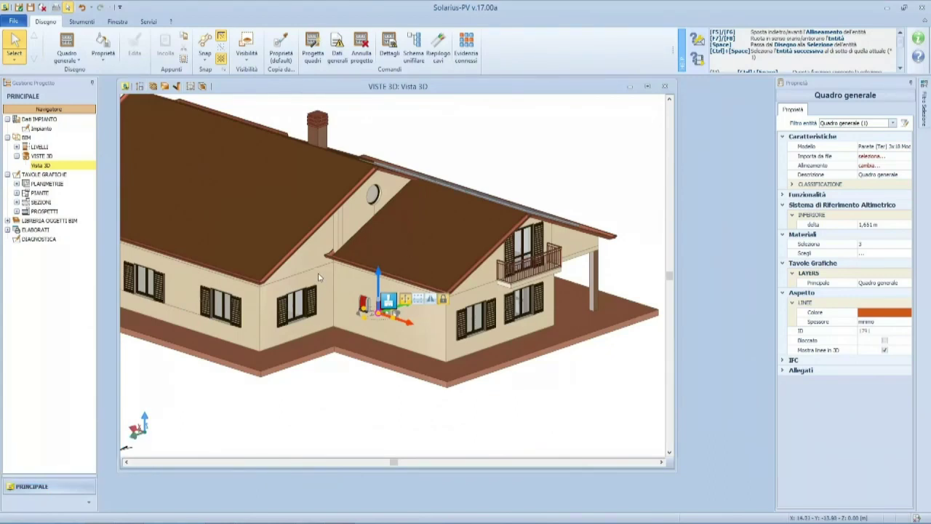
View the module field on the roof, and check the elevation line in the 00 Planimetria level.
middle_click_drag(318, 277, 378, 275)
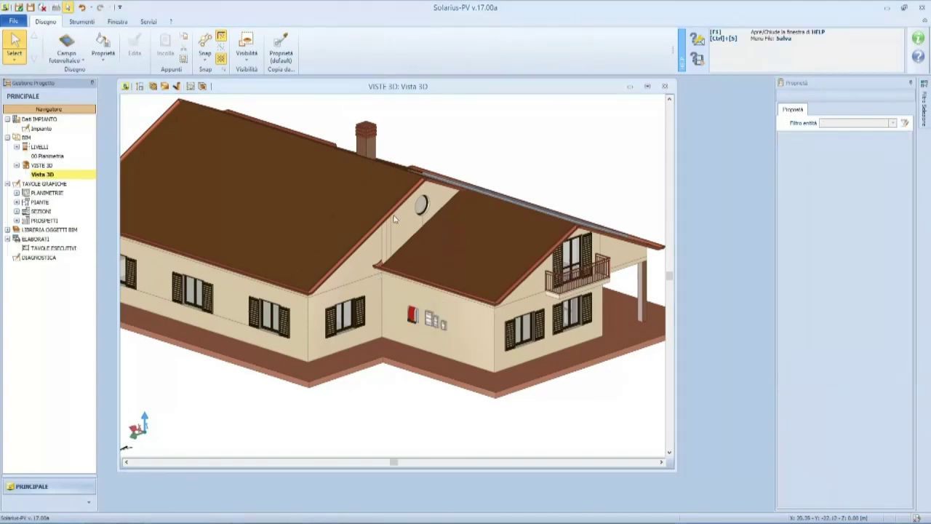
middle_click_drag(436, 277, 304, 168, "shift")
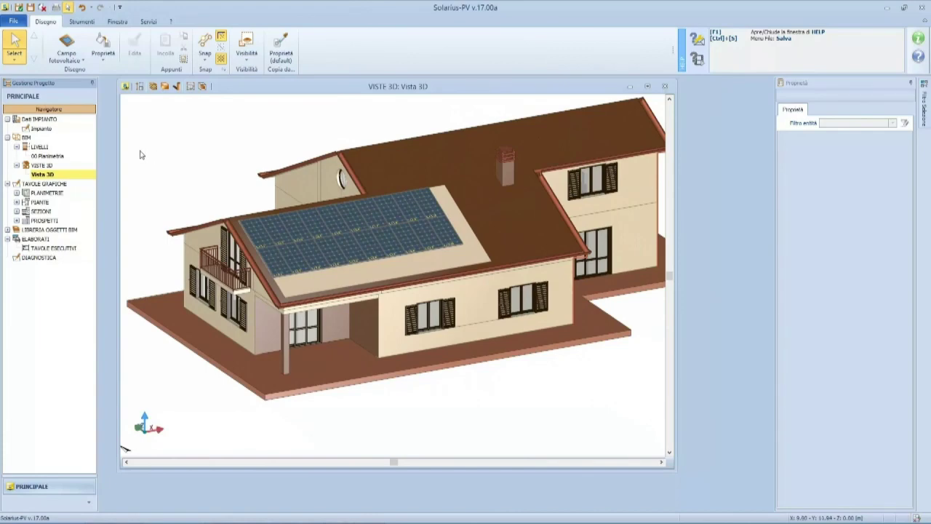
double_click(51, 155)
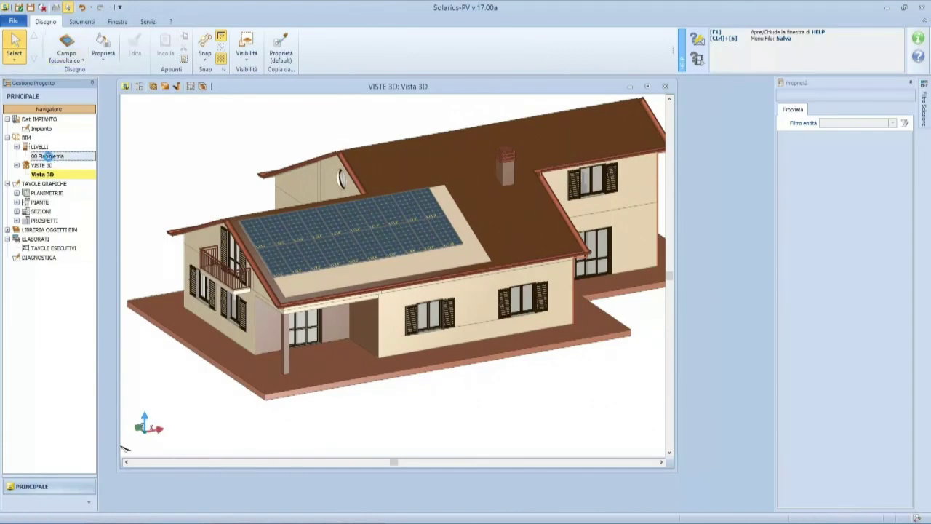
left_click(66, 52)
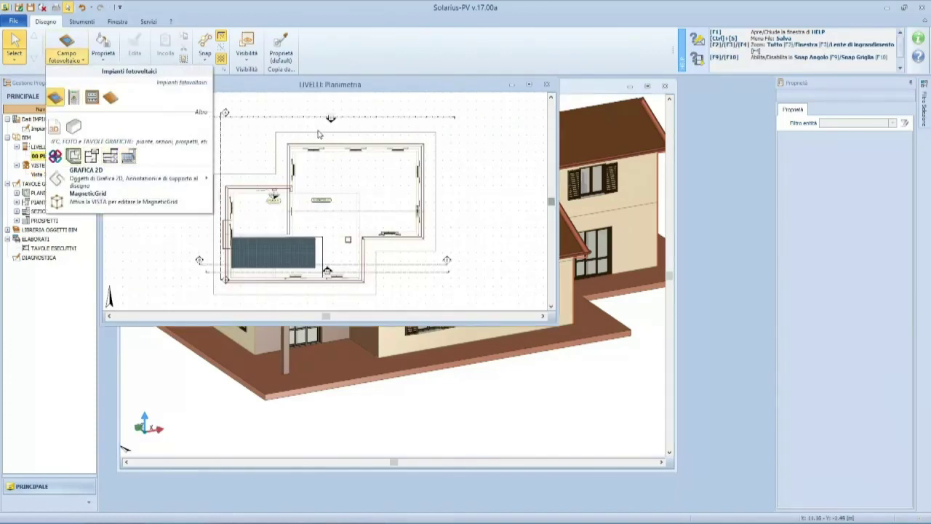
left_click(318, 117)
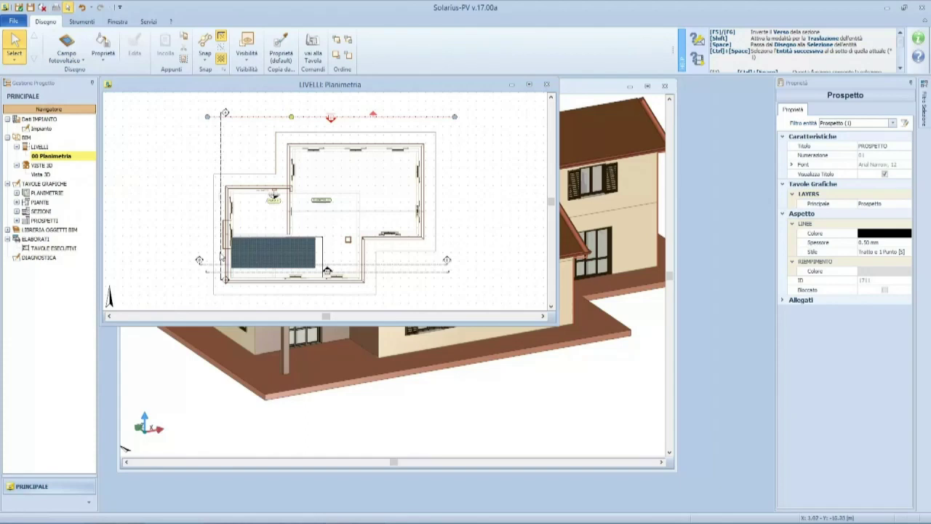
Open the graphic drawings 01 Planimetria, Sezione A-A and Sezione B-B to check the modules on the roof.
left_click(17, 193)
double_click(50, 203)
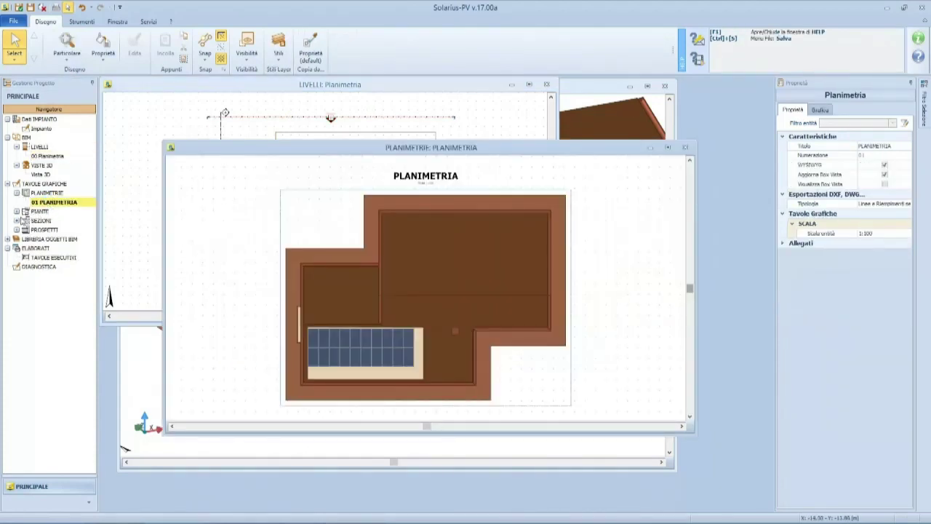
left_click(17, 222)
double_click(46, 230)
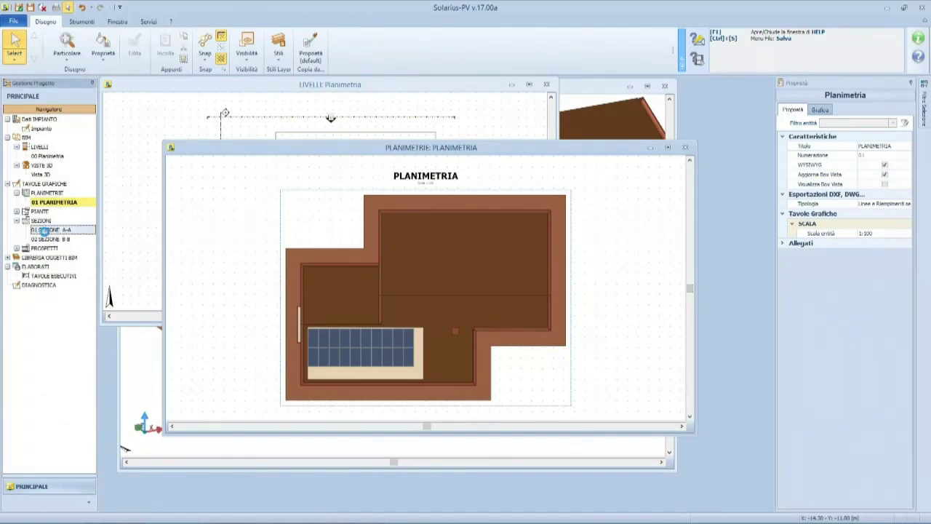
double_click(46, 240)
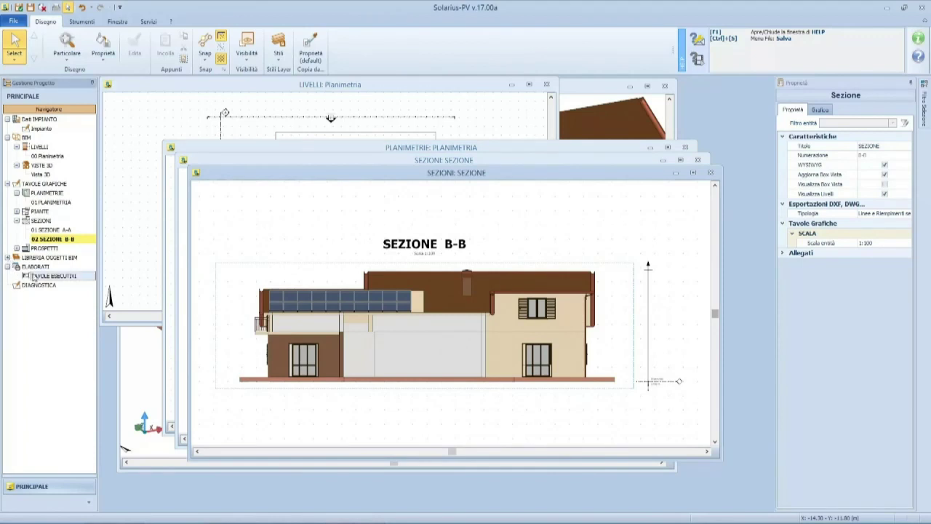
Add an executive sheet in A0 horizontal format with the ISO A2 - A1 - A0 - 2A0 - 4A0 title block.
right_click(34, 277)
left_click(43, 282)
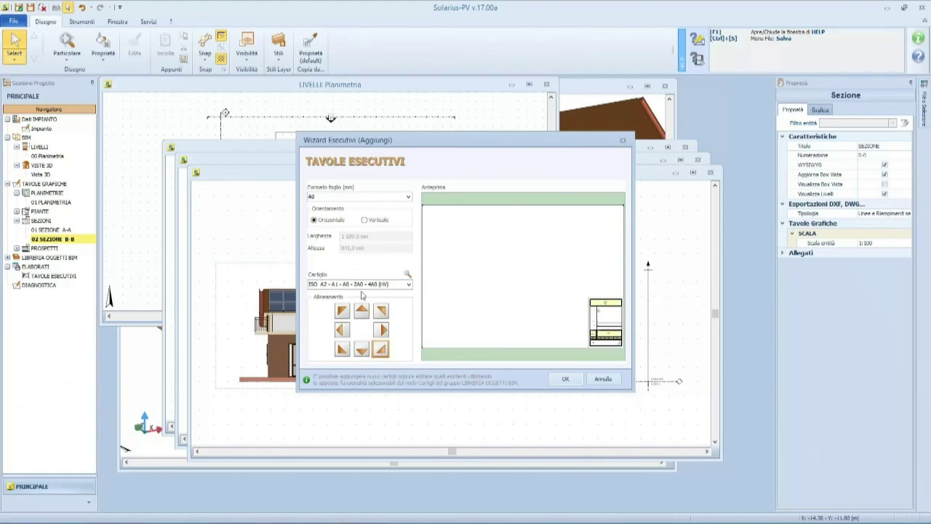
left_click(565, 378)
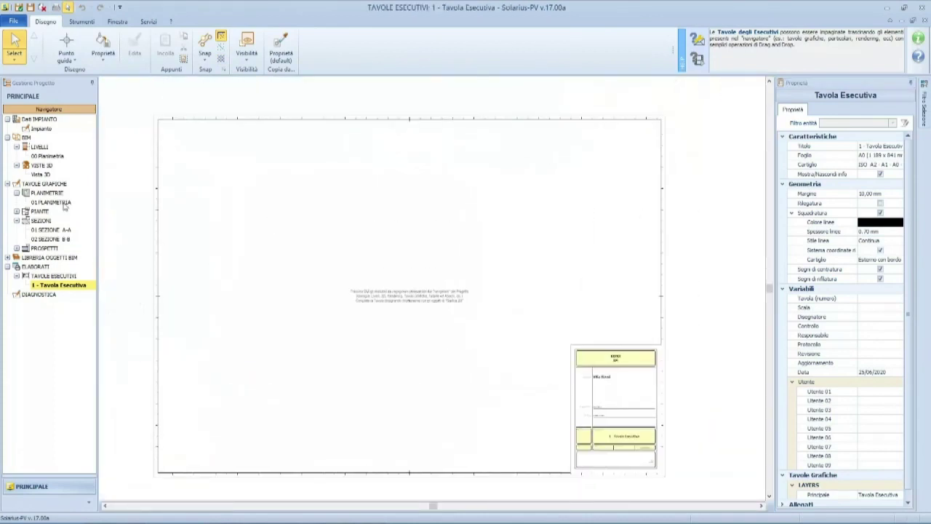
Lay out the Planimetria, Sezione A-A, Sezione B-B and both Prospetto drawings on the executive sheet.
left_click_drag(64, 206, 201, 142)
left_click_drag(47, 231, 364, 168)
left_click_drag(57, 243, 202, 285)
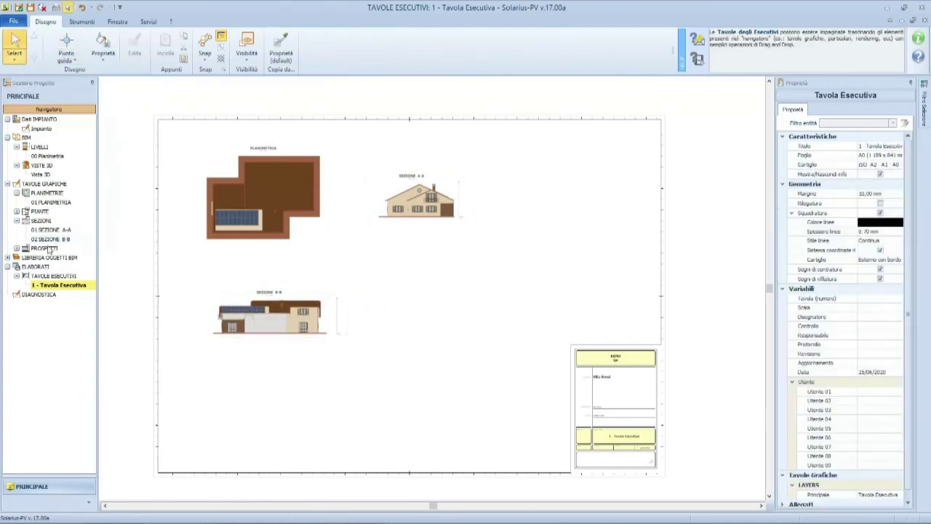
left_click(16, 249)
left_click_drag(42, 259, 364, 285)
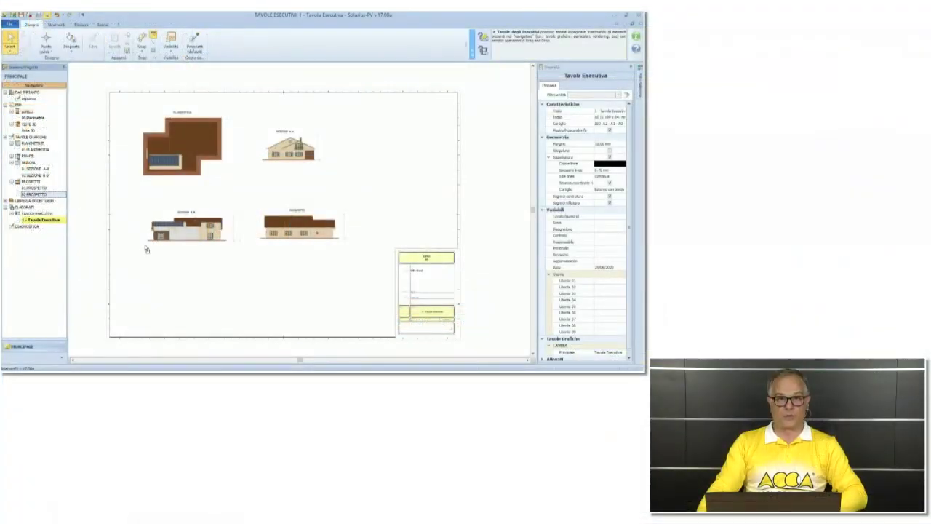
left_click_drag(146, 249, 145, 278)
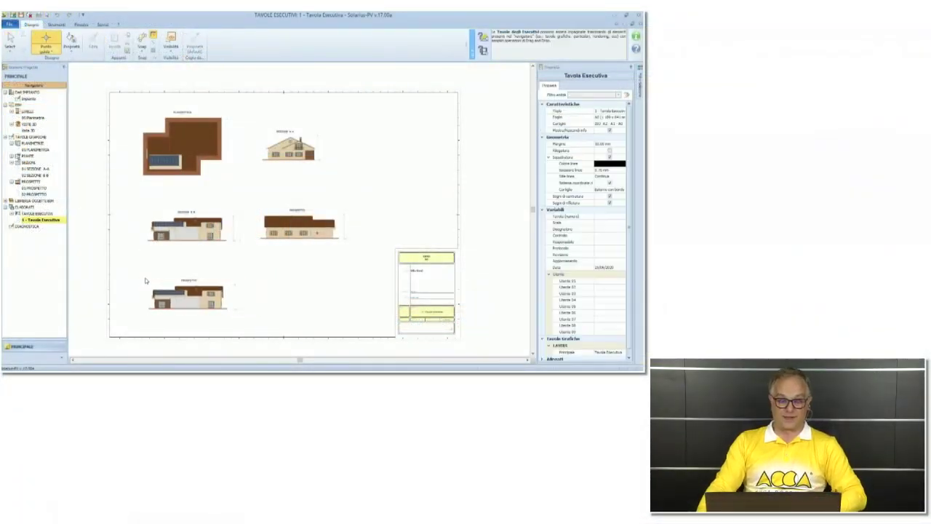
Preview the print layout of the executive sheet and leave it without printing.
scroll(251, 296, "down", 1)
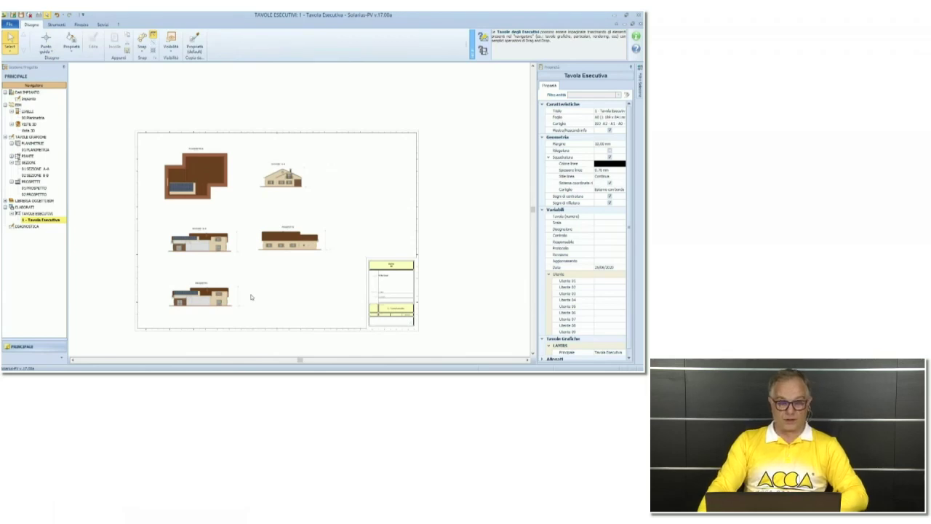
scroll(251, 297, "down", 1)
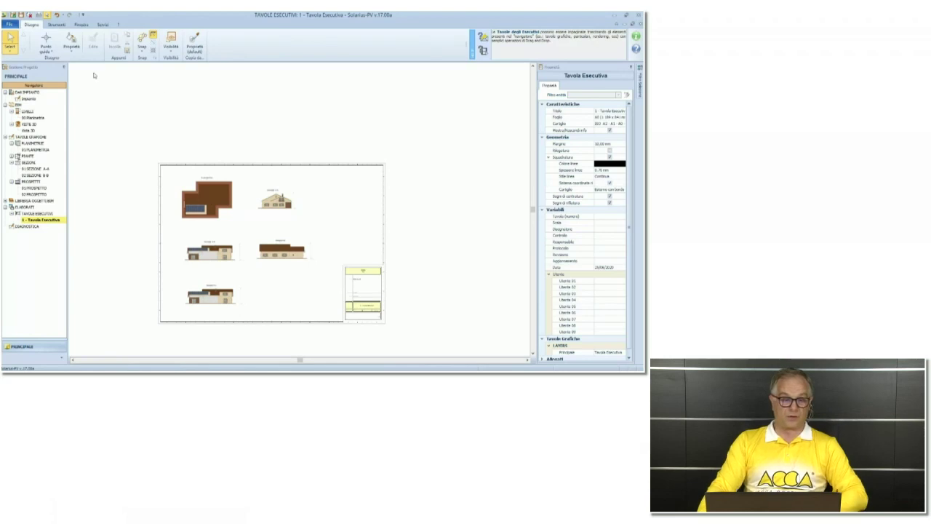
left_click(9, 25)
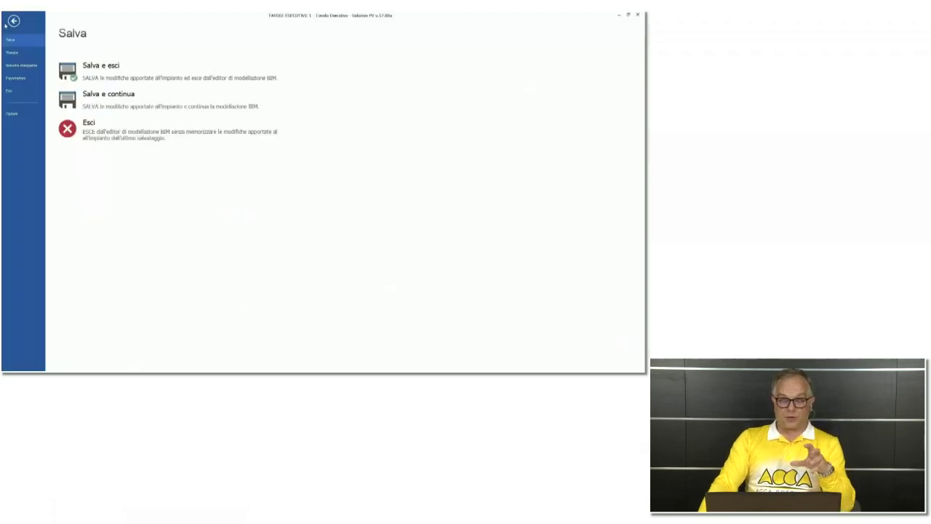
left_click(12, 53)
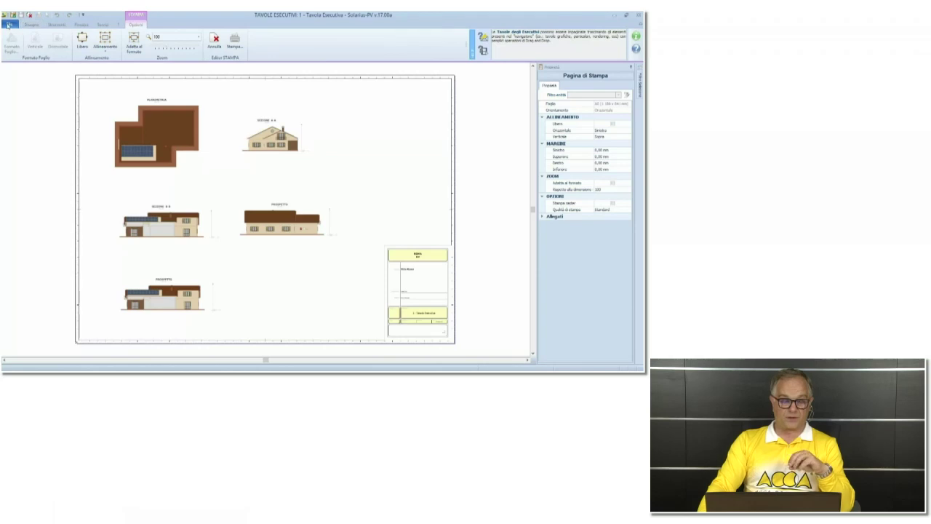
left_click(215, 41)
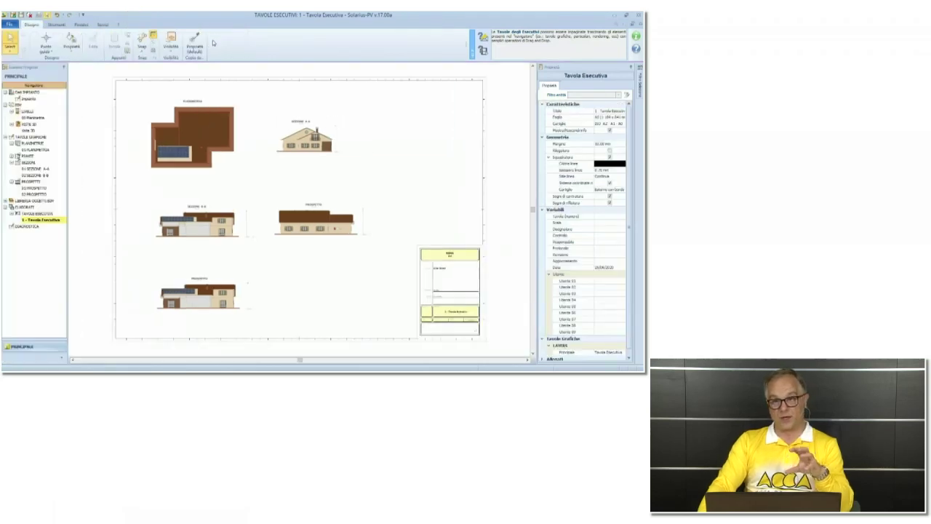
Hide the IFC building objects in the 3D view, leaving only the photovoltaic system elements displayed.
double_click(29, 131)
middle_click_drag(149, 167, 244, 222)
scroll(220, 216, "down", 2)
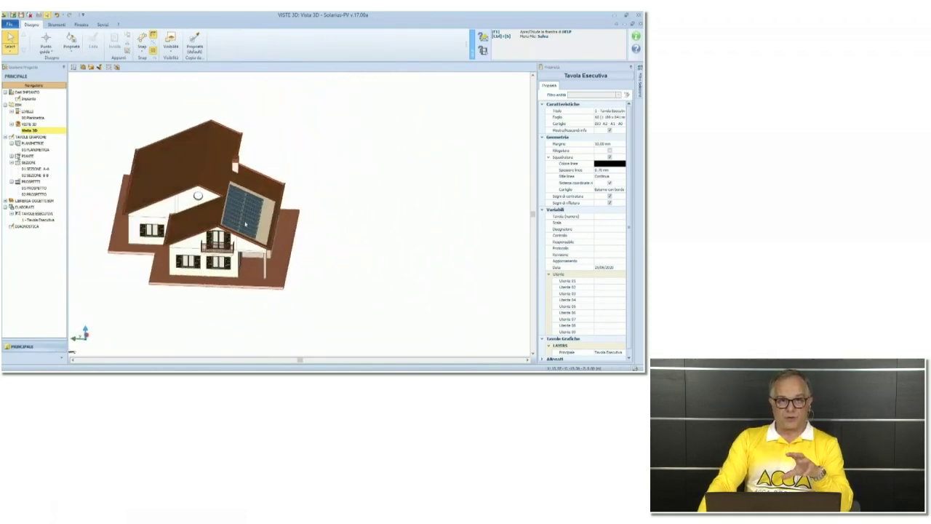
left_click(171, 51)
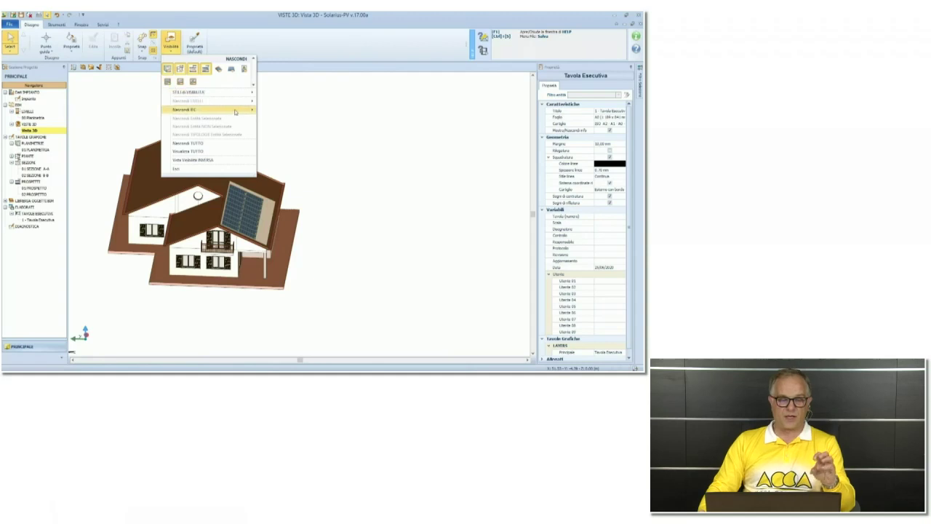
mouse_move(240, 110)
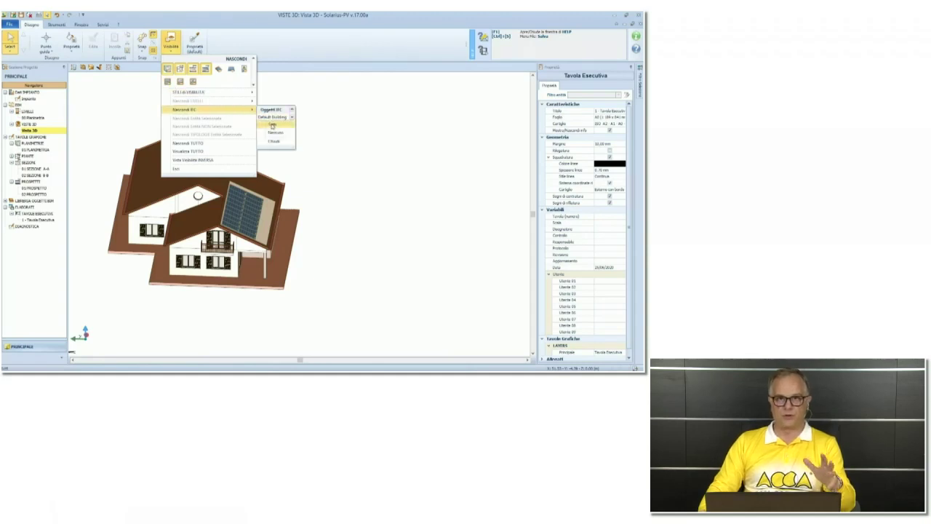
left_click(270, 117)
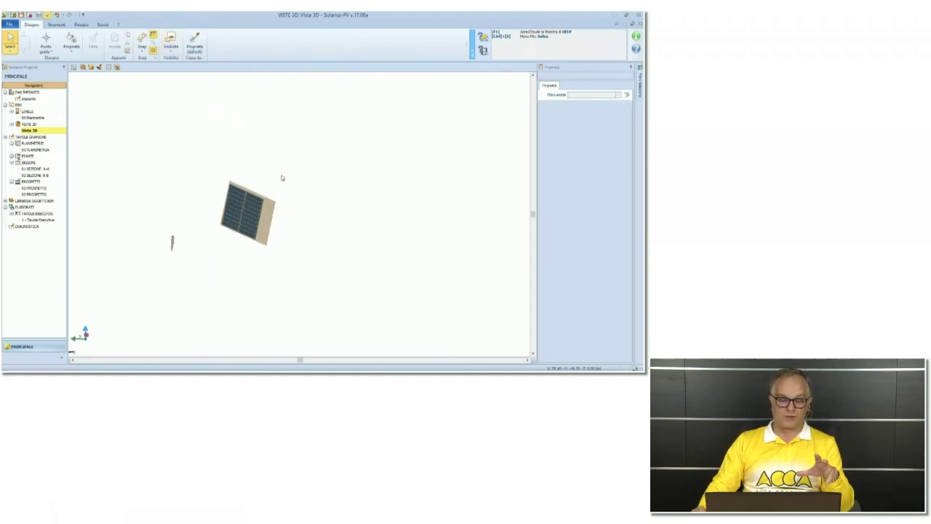
middle_click_drag(265, 195, 242, 183)
Export the 3D view in IFC format as IFC_Fotovoltaico in the SuperBonus_110 folder, keeping the default export settings.
left_click(10, 24)
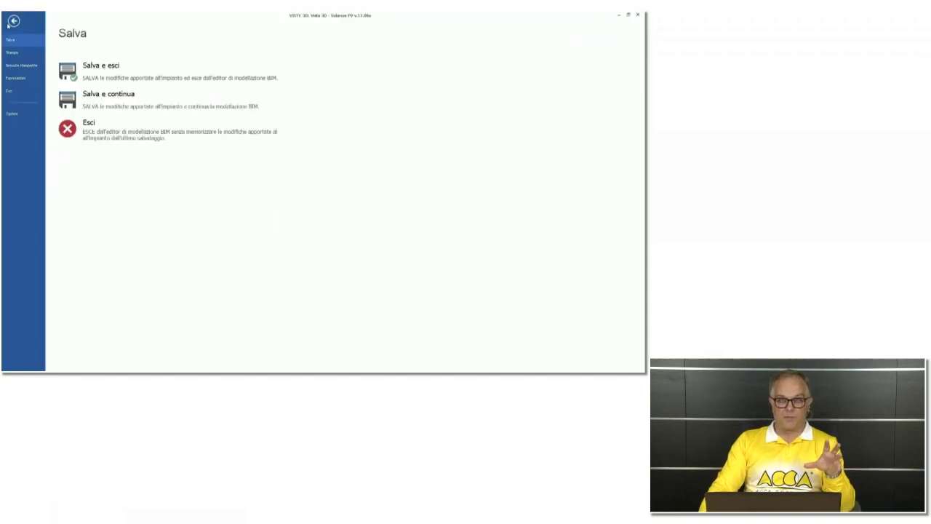
left_click(15, 78)
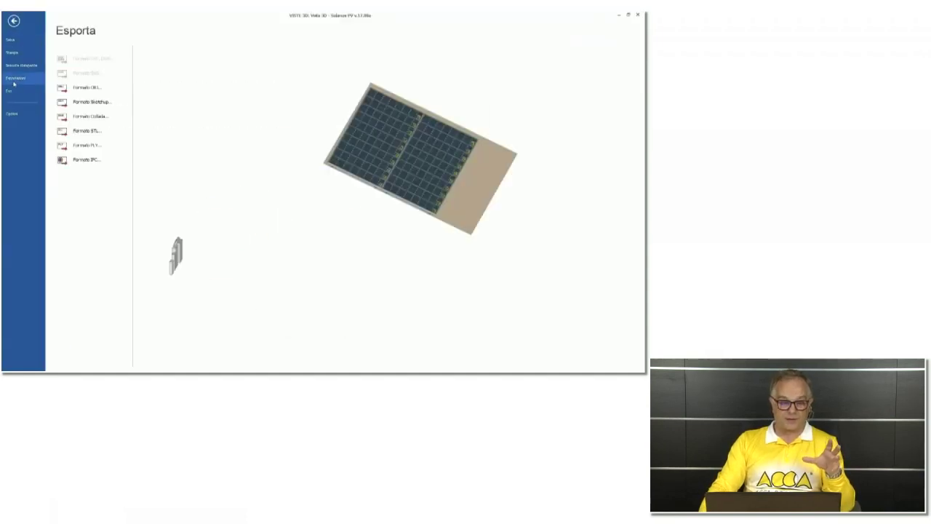
left_click(97, 161)
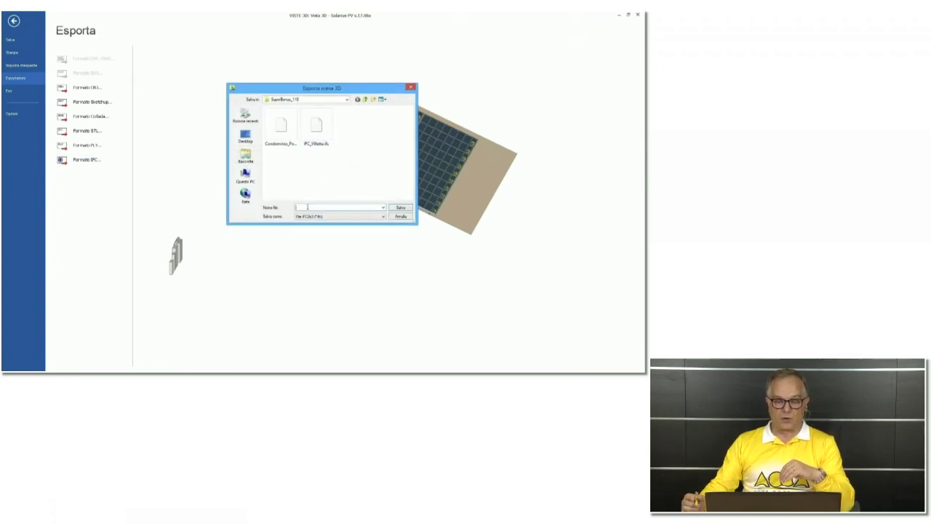
type("I")
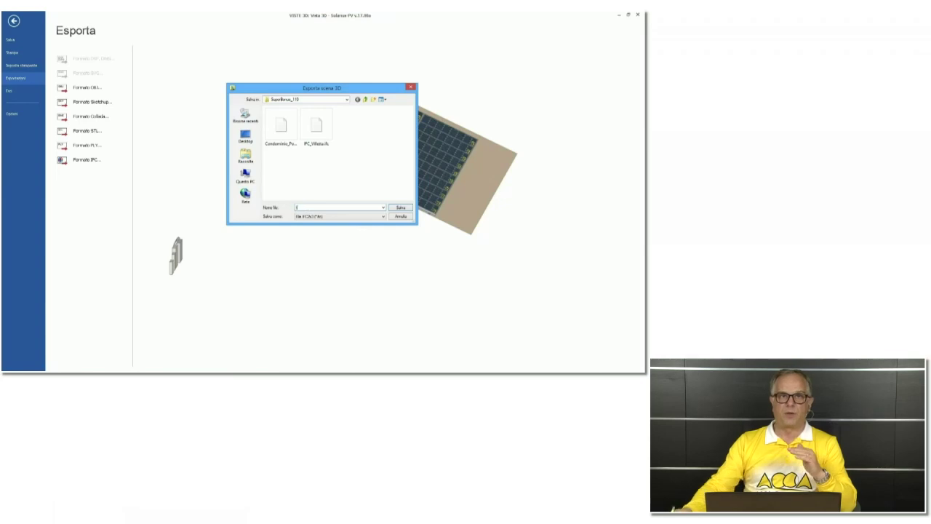
type("FC_")
left_click(307, 208)
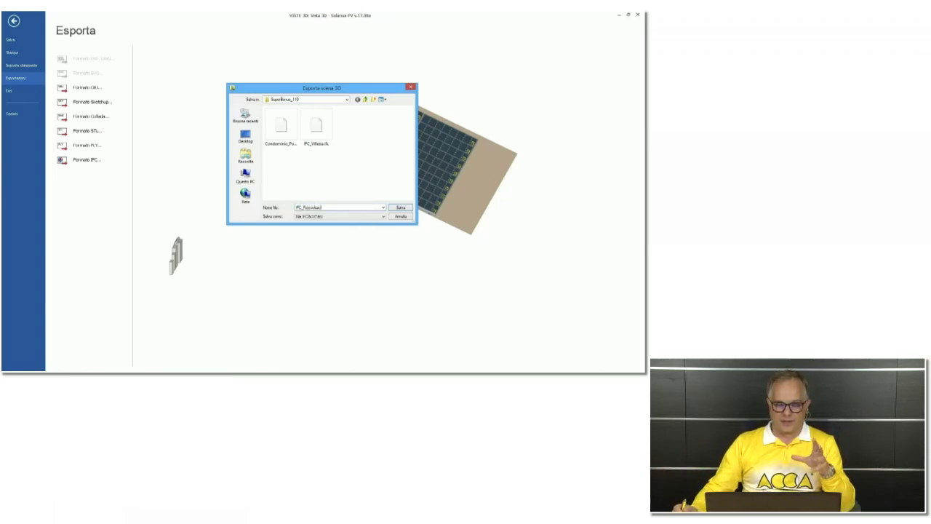
left_click(400, 209)
scroll(450, 178, "down", 2)
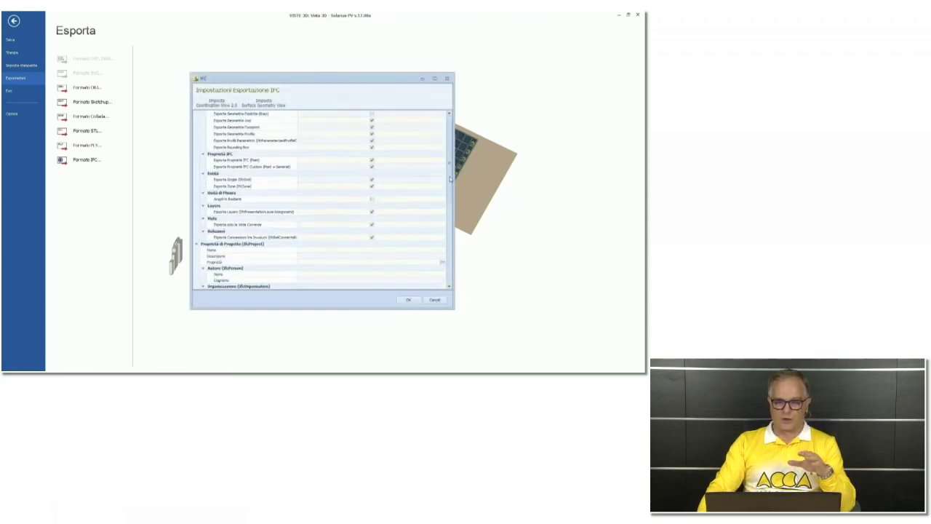
scroll(450, 178, "down", 5)
left_click(409, 300)
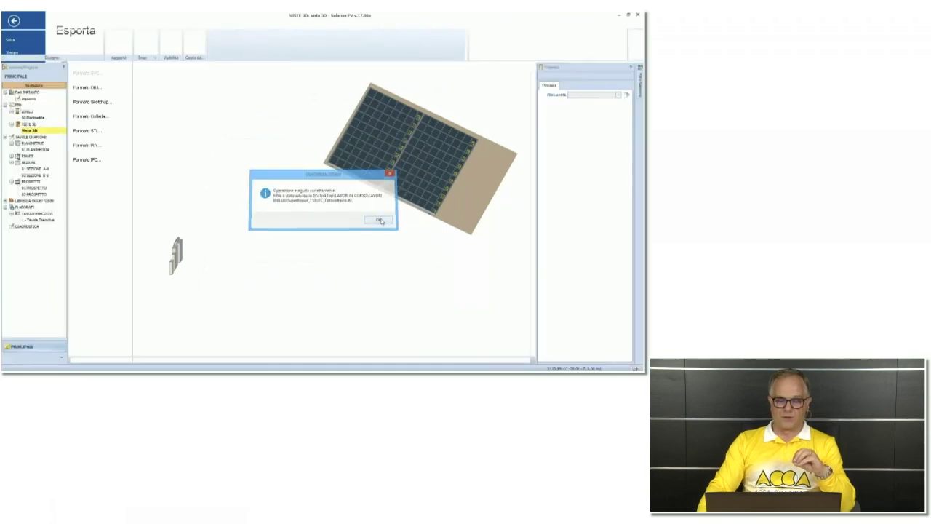
Review the plant's produced energy as table, monthly and annual charts, along with the Schema unifilare of the electrical scheme.
left_click(378, 220)
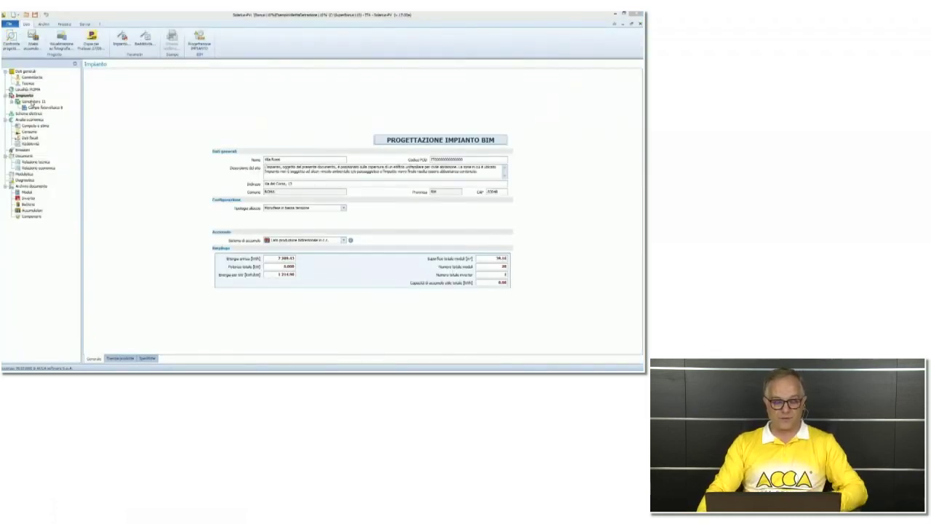
left_click(121, 358)
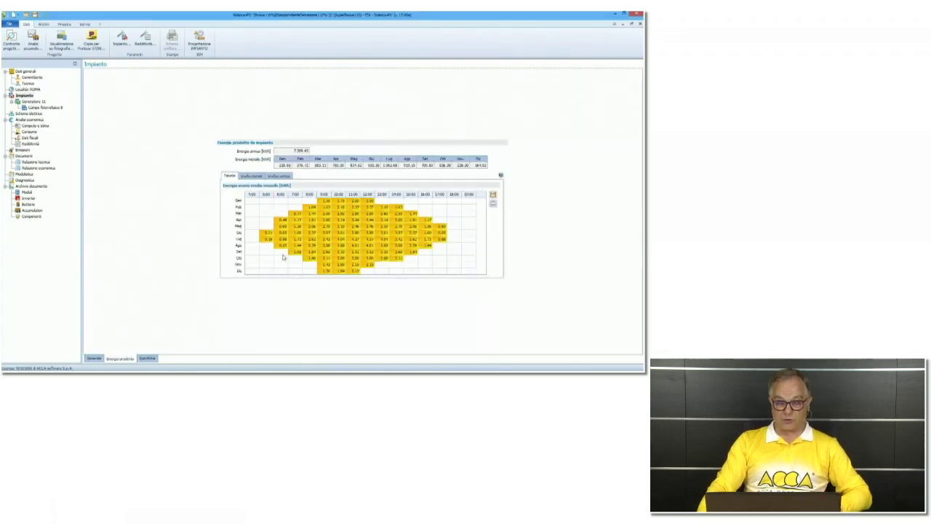
left_click(252, 177)
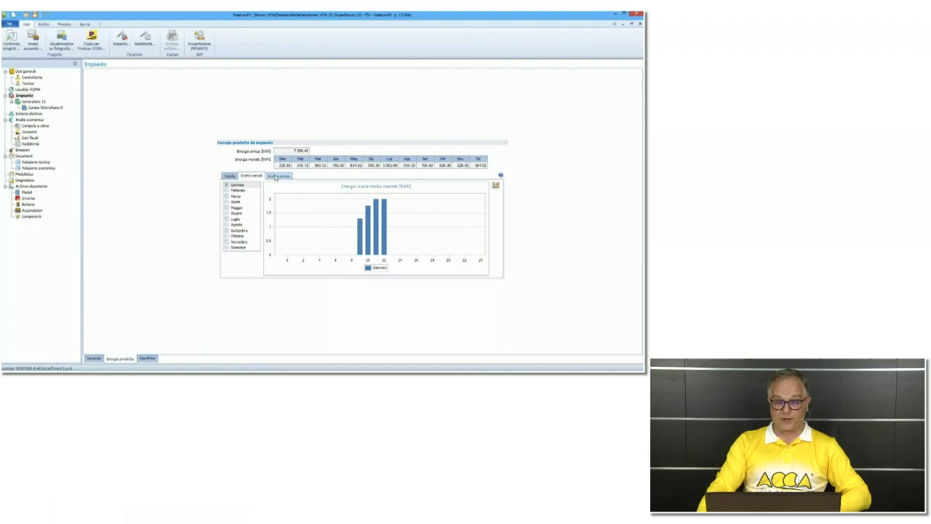
left_click(278, 176)
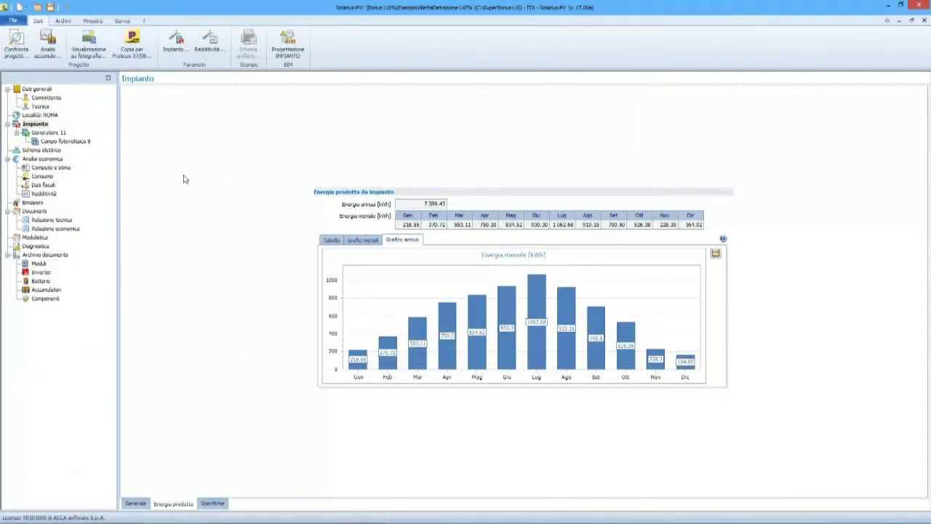
left_click(45, 150)
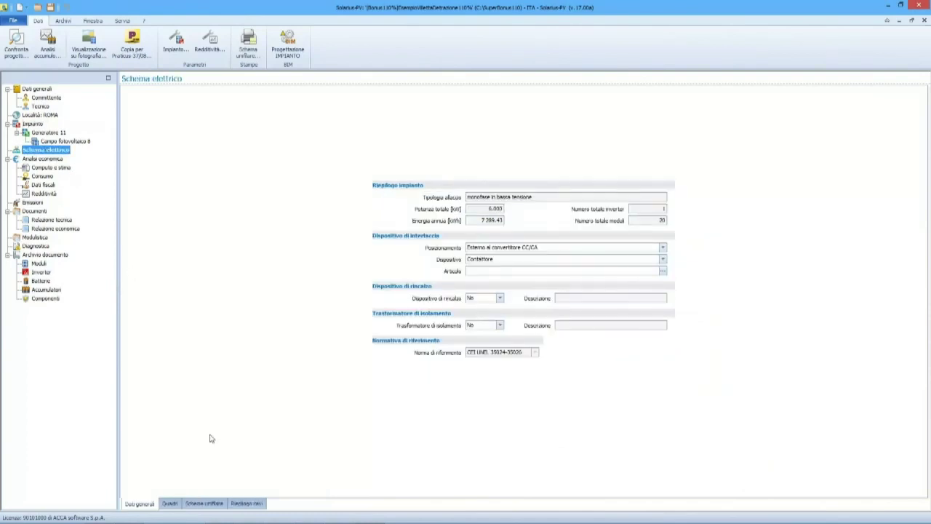
left_click(203, 503)
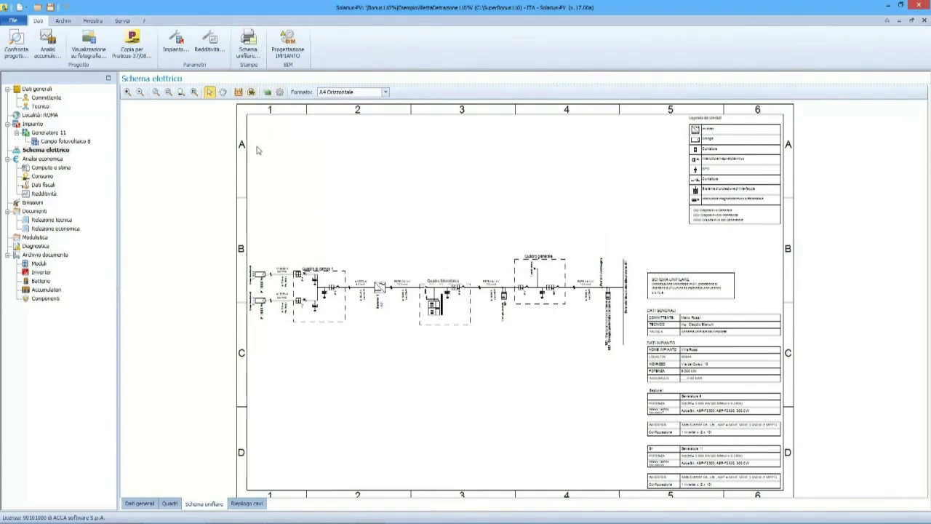
Set the Cessione energia option to Nessuno in the general data of the Analisi economica.
left_click(59, 161)
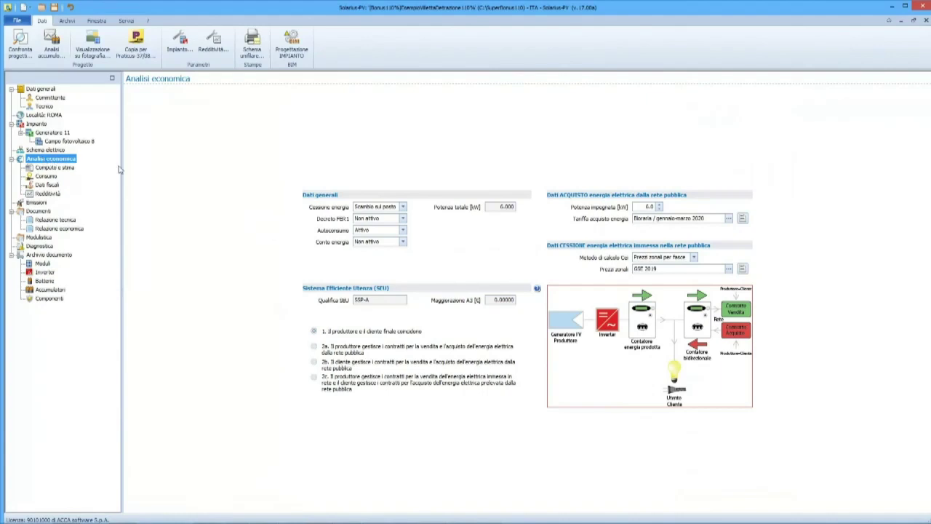
left_click(402, 207)
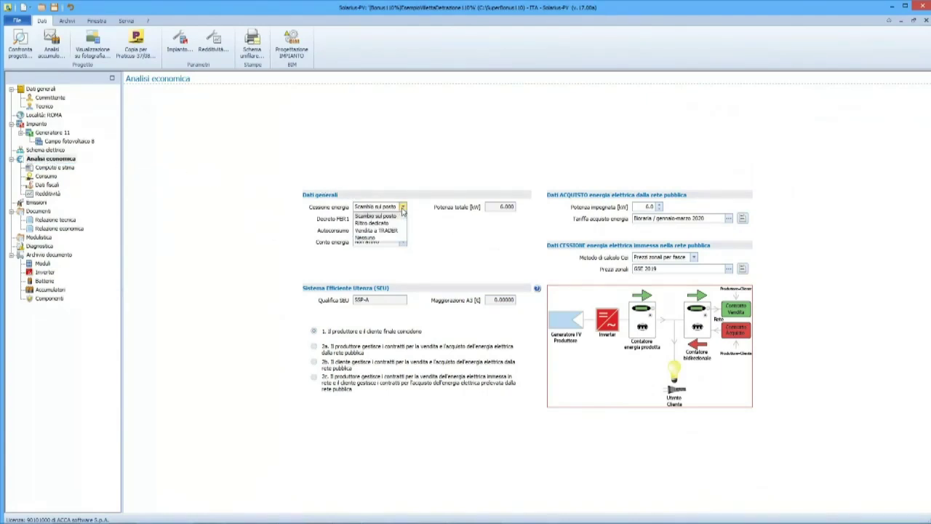
left_click(375, 238)
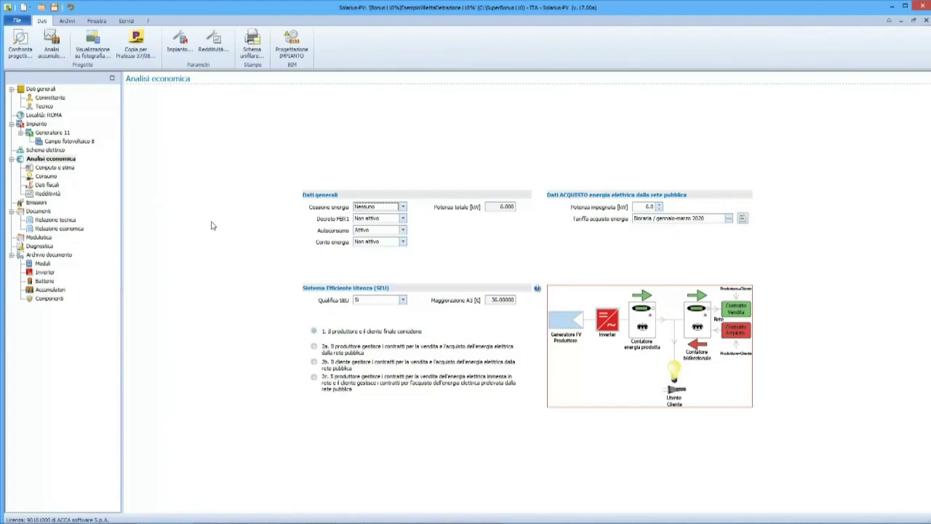
Open the PriMus-DCF bill of quantities for the works cost in Computo e stima and review its measured items.
left_click(46, 169)
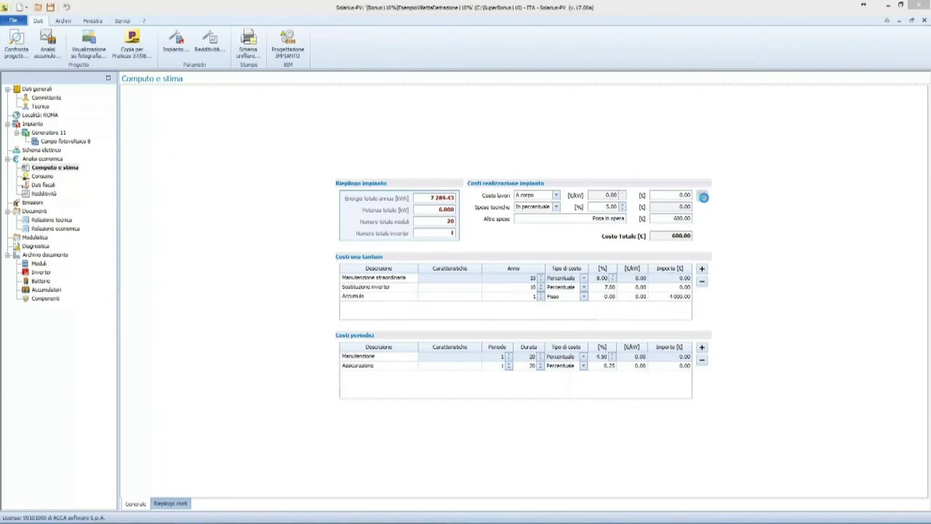
left_click(703, 196)
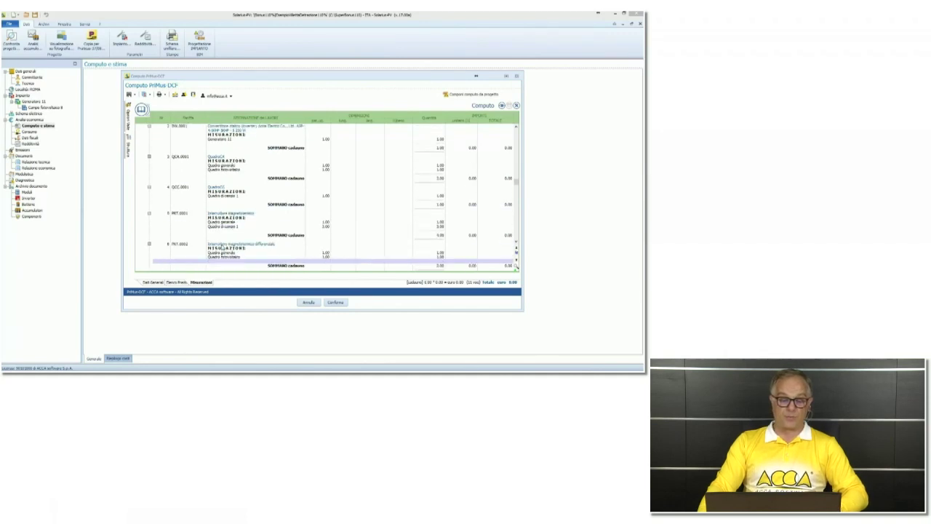
scroll(222, 248, "down", 4)
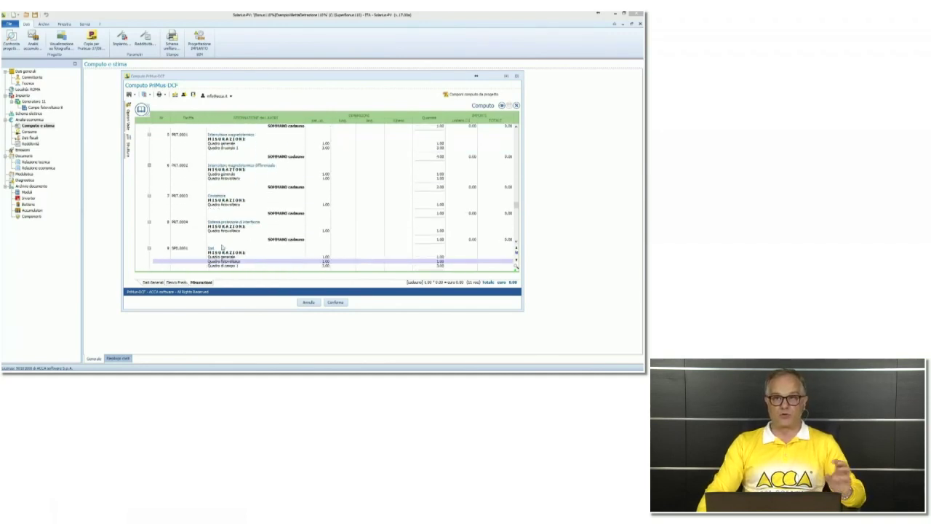
scroll(222, 248, "down", 4)
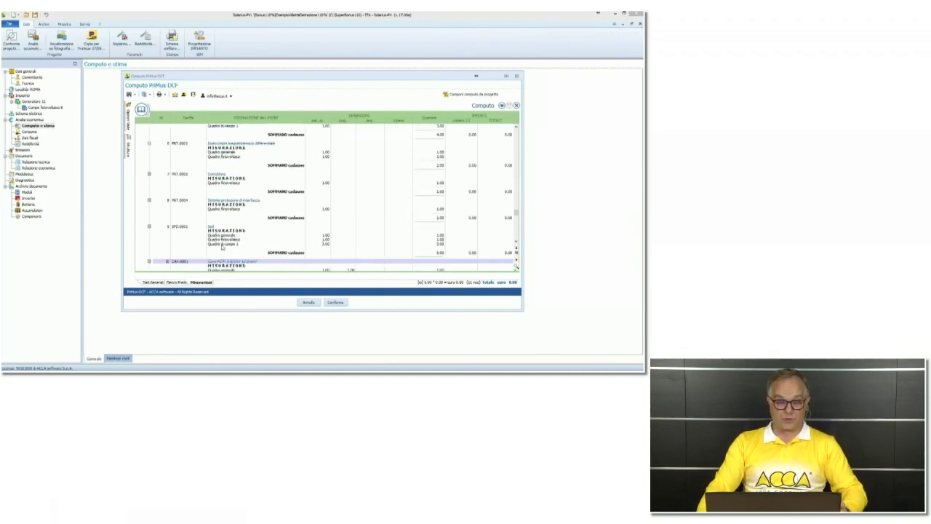
scroll(222, 248, "down", 1)
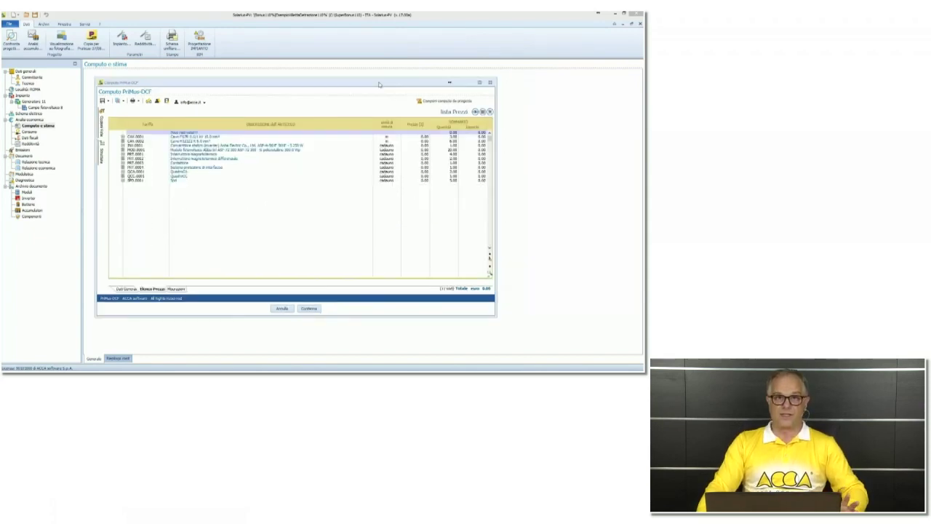
Replace the two Quadro items and the FG7R cable in the price list with matching items from Listino_Fotovoltaico.
left_click_drag(378, 85, 340, 85)
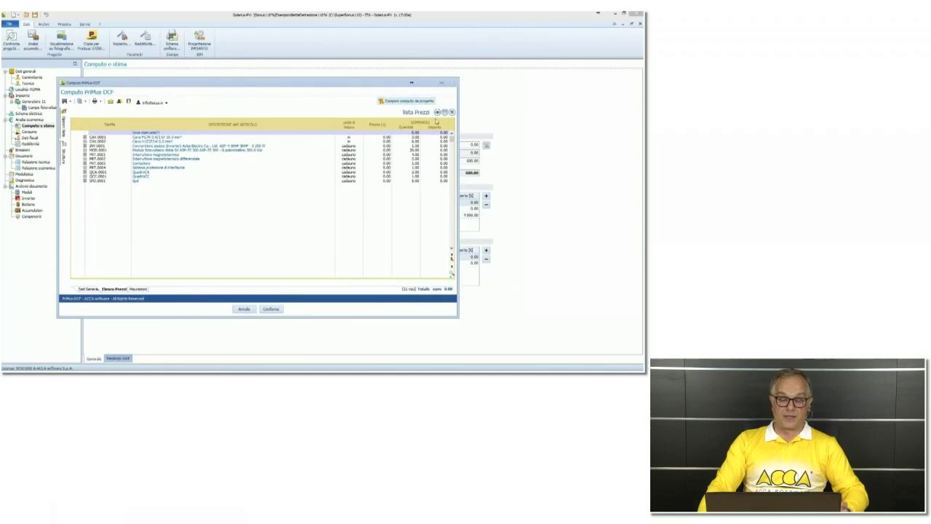
left_click_drag(457, 124, 396, 122)
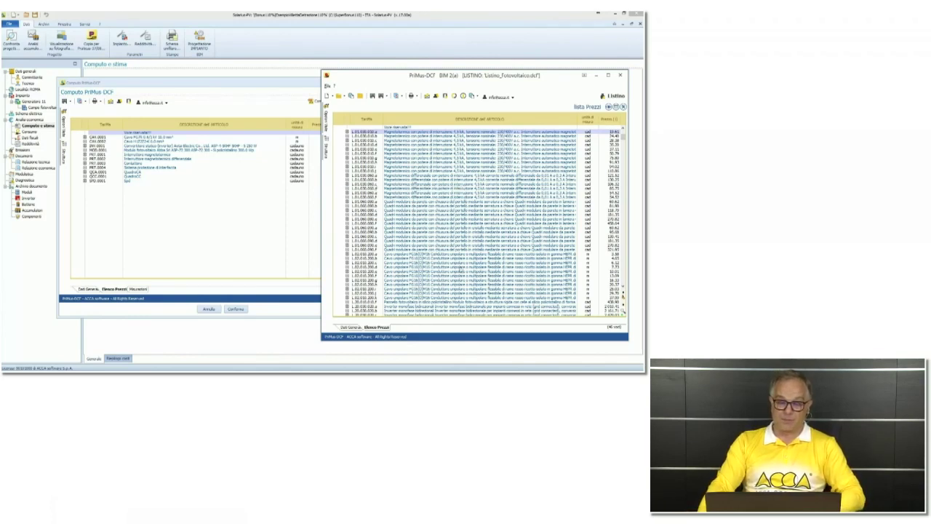
left_click(418, 204)
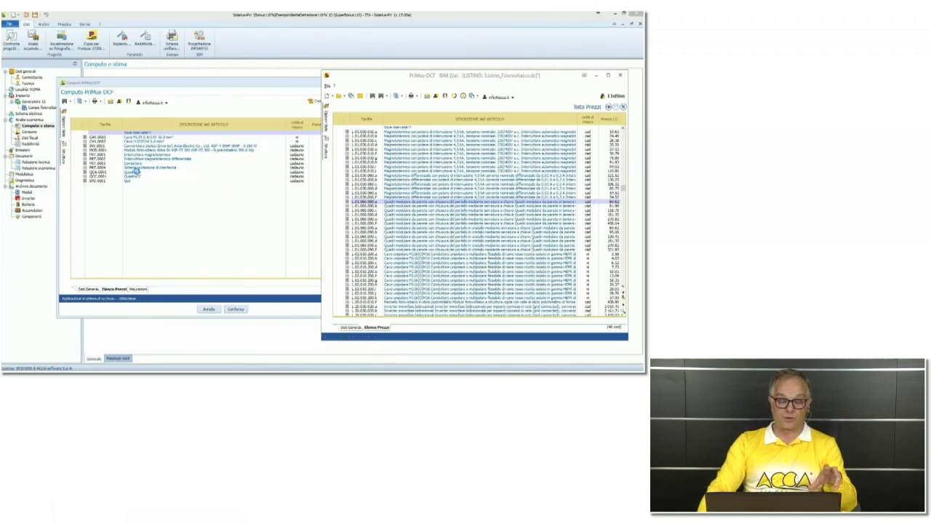
left_click_drag(136, 170, 137, 172)
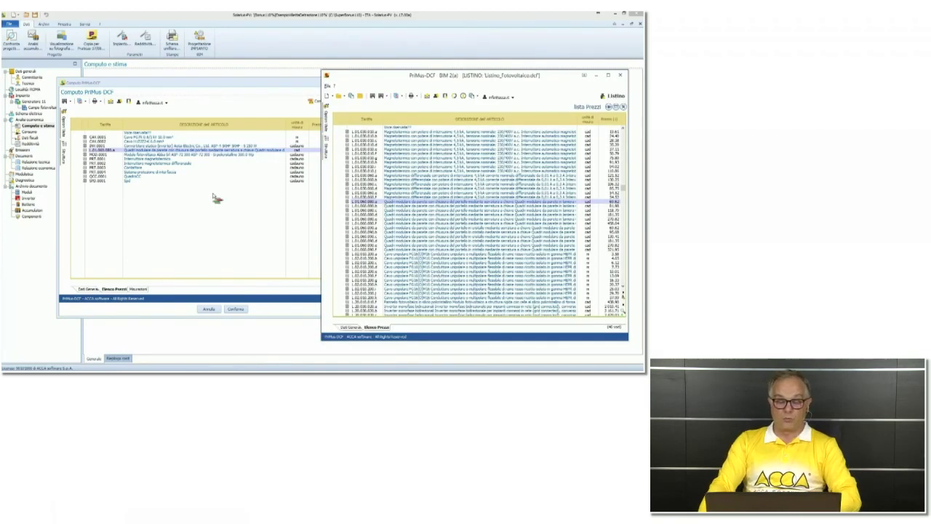
left_click_drag(142, 181, 139, 179)
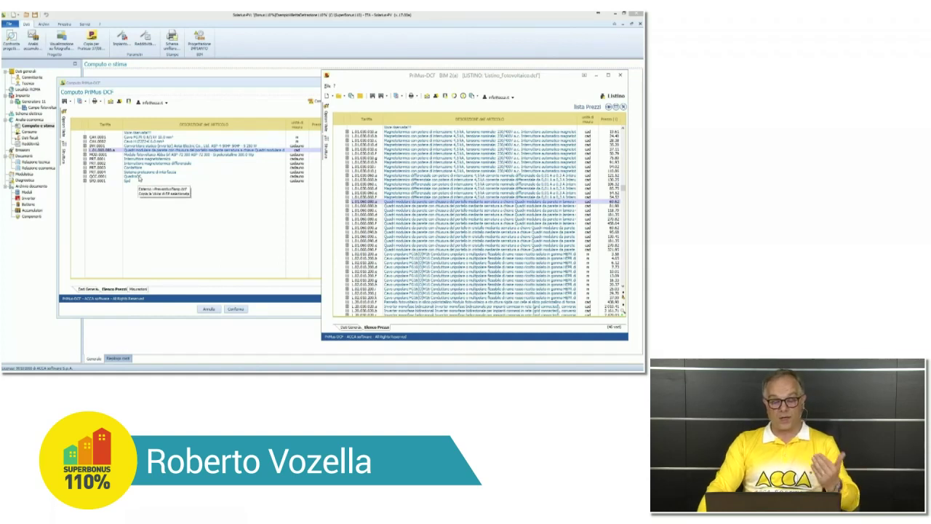
left_click_drag(219, 190, 387, 203)
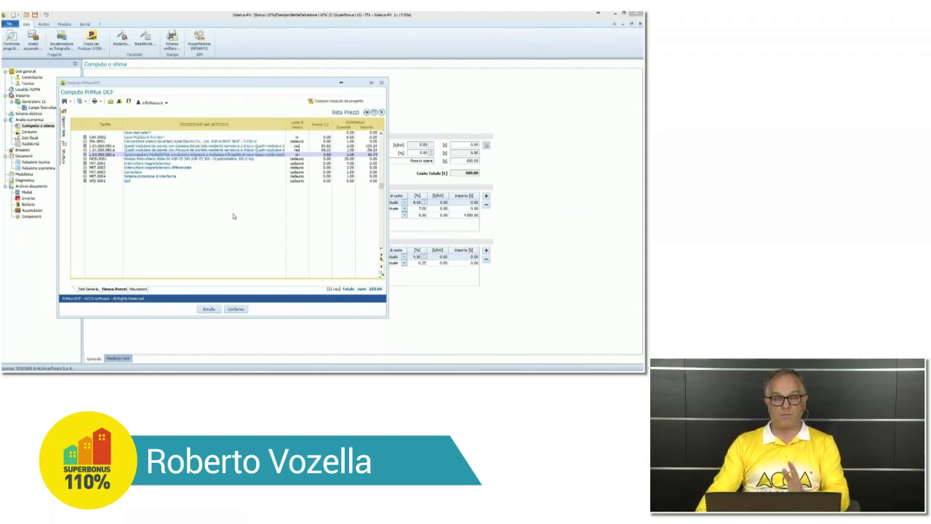
Set the unit price of the photovoltaic module to 300 and the inverter to 1500, and fill in the other missing prices.
left_click(254, 159)
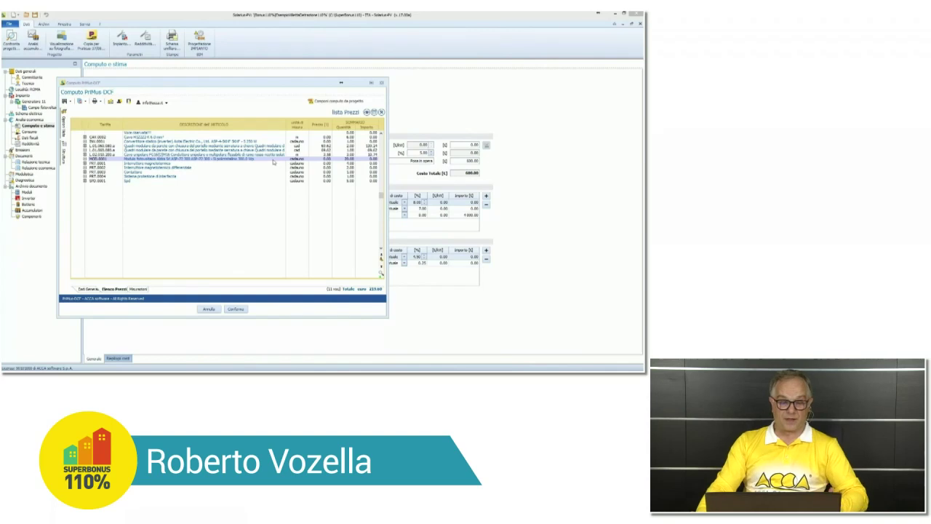
double_click(274, 161)
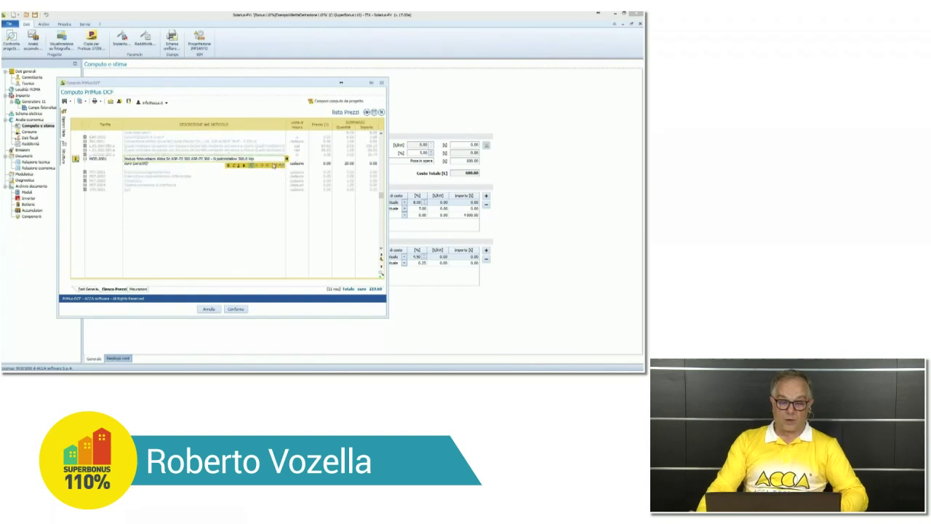
left_click(329, 163)
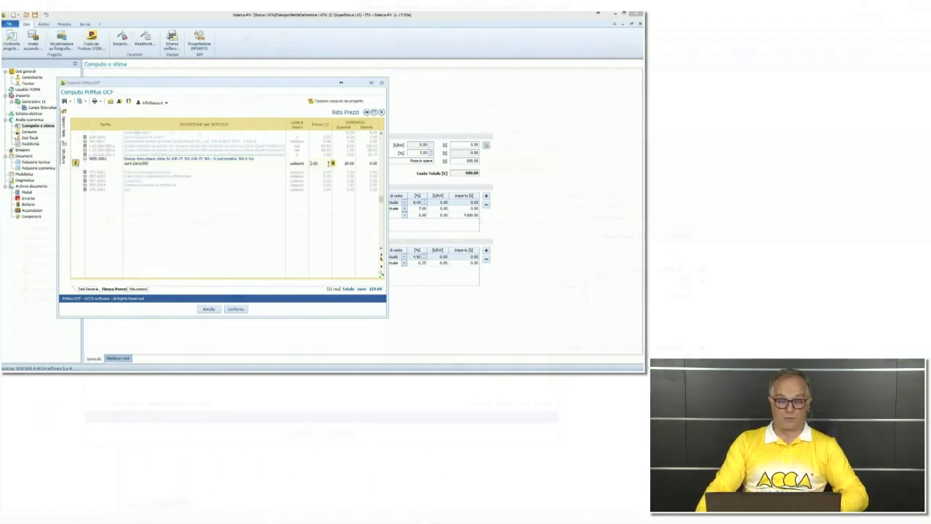
key("Return")
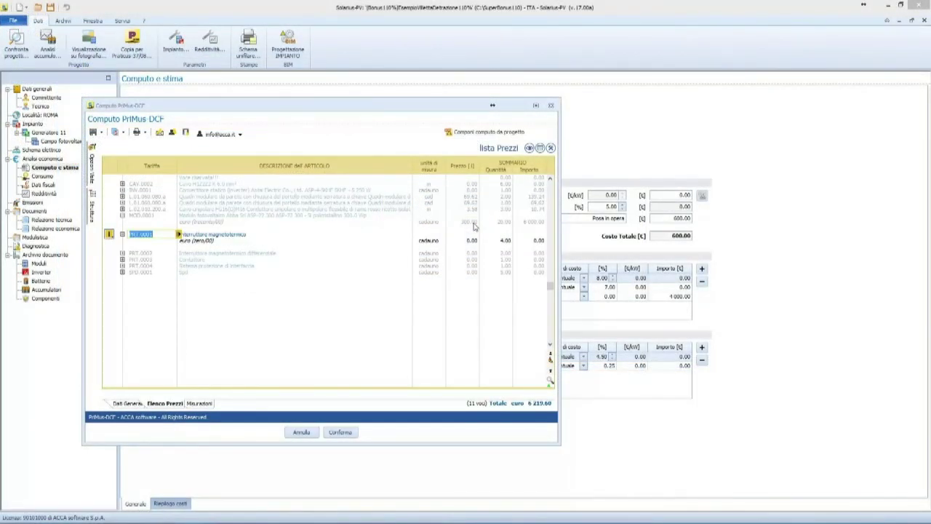
key("Escape")
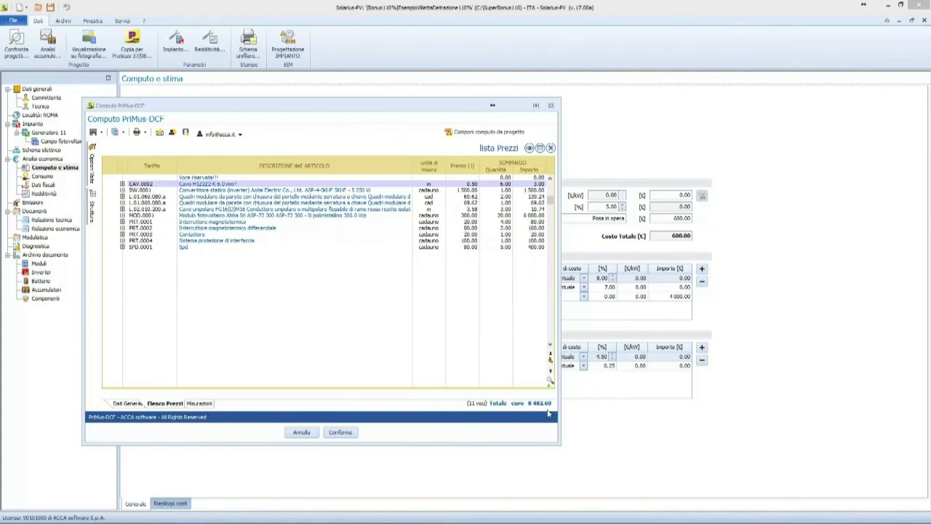
Confirm the bill of quantities and remove the Accumulo entry from the one-off costs, checking the cost summary.
left_click(340, 432)
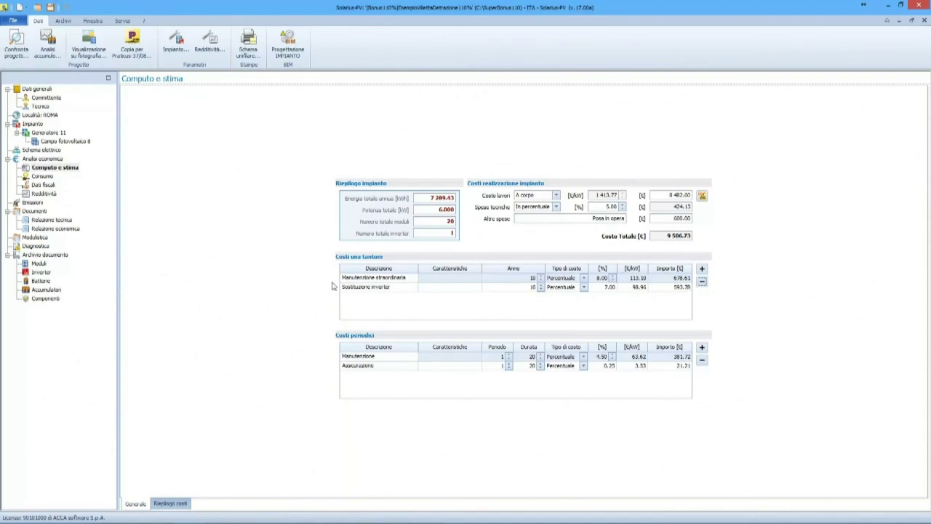
left_click(170, 504)
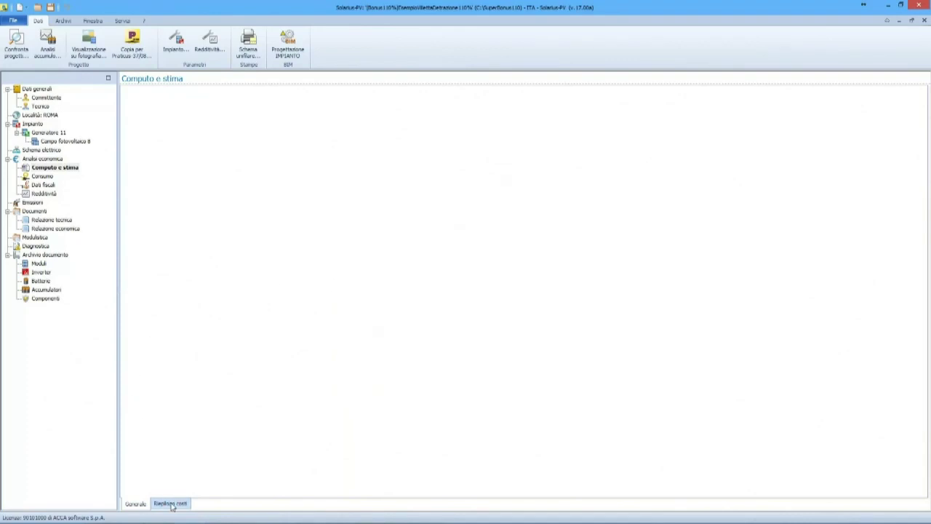
left_click(136, 504)
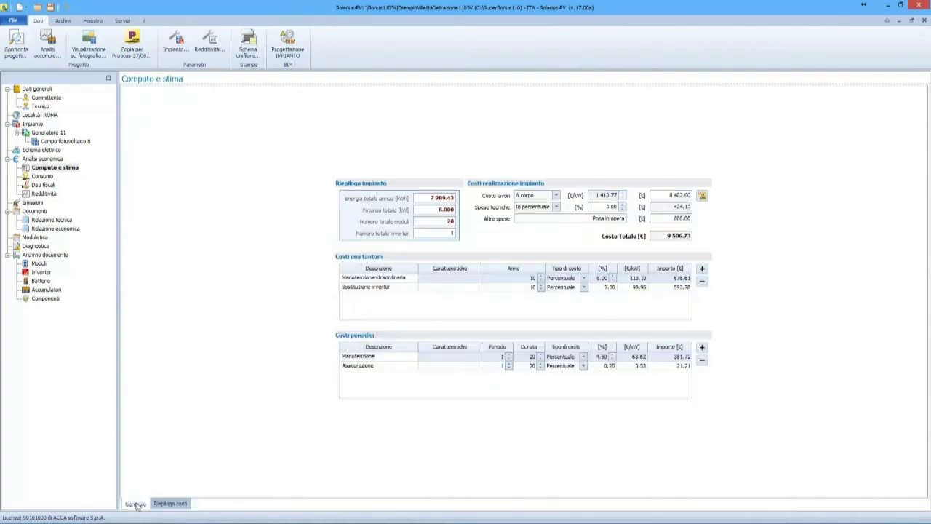
Examine the device list in Consumo and the January consumption profile of the Pompa di calore.
left_click(40, 177)
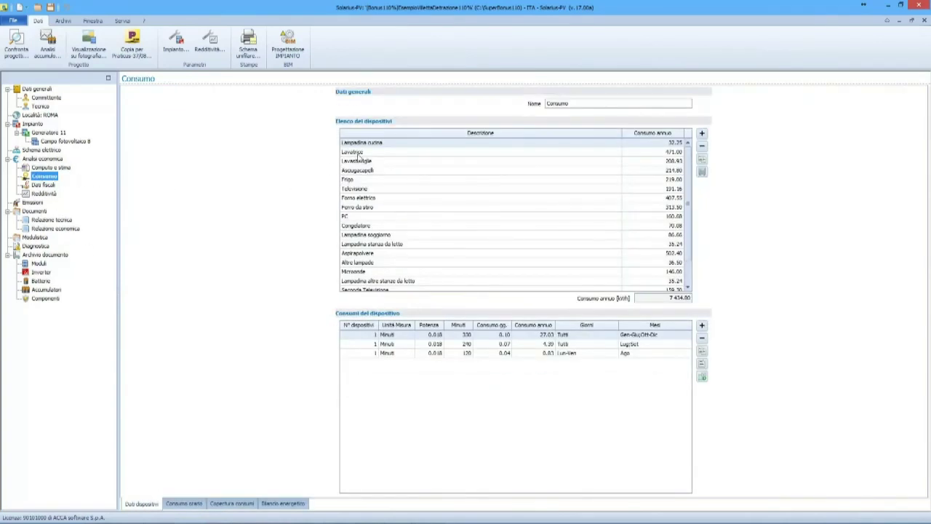
scroll(683, 179, "down", 1)
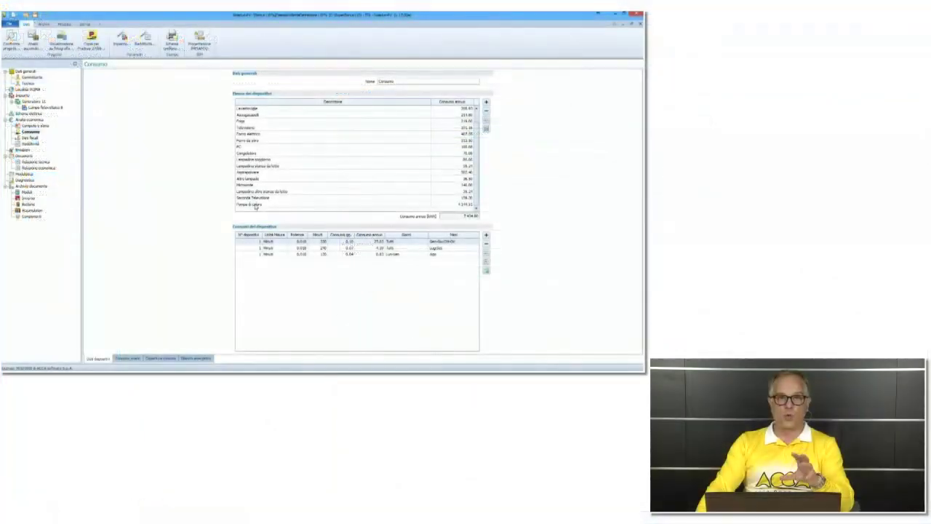
left_click(255, 205)
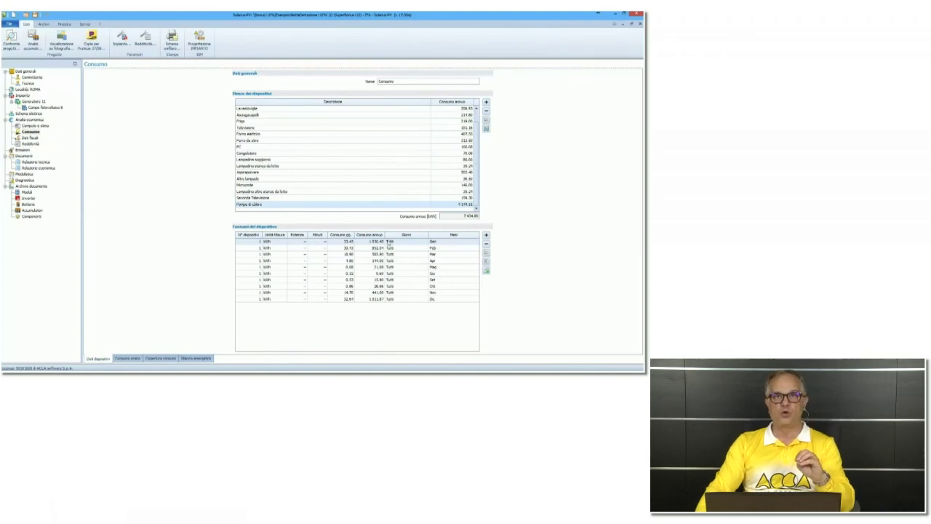
left_click(485, 263)
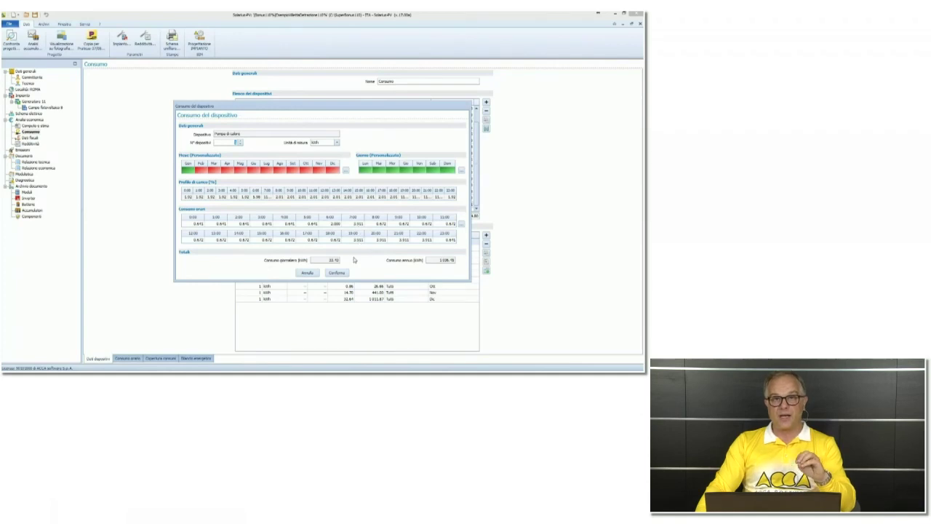
left_click(337, 273)
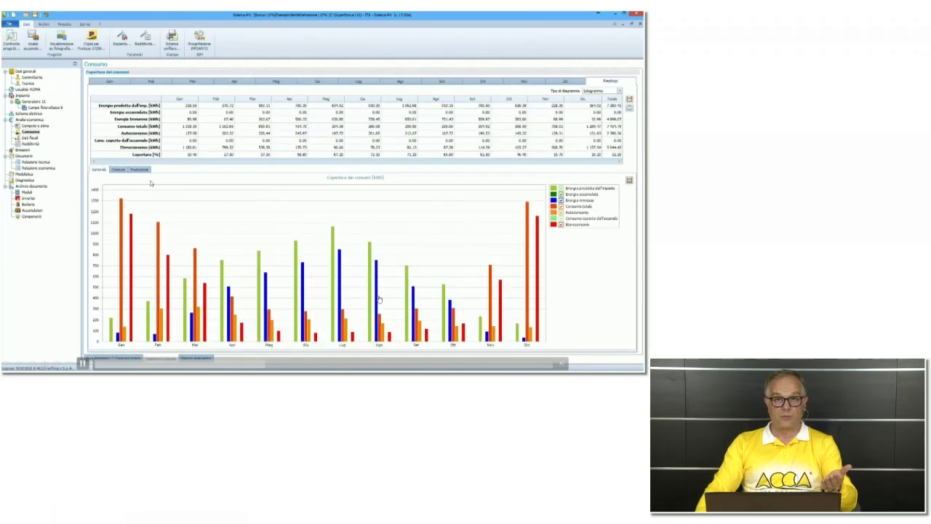
Examine the Consumi chart of the consumption coverage for the monthly split between self-consumption and grid withdrawal.
left_click(118, 169)
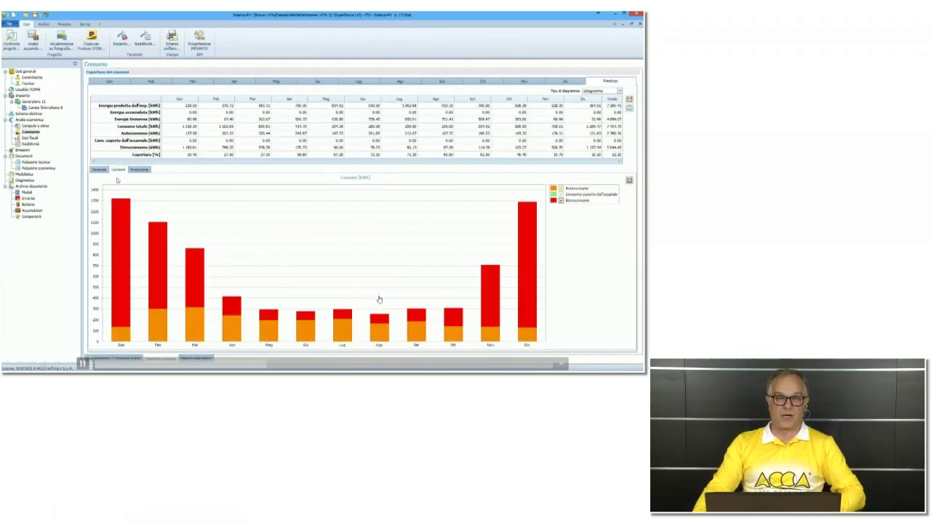
mouse_move(120, 200)
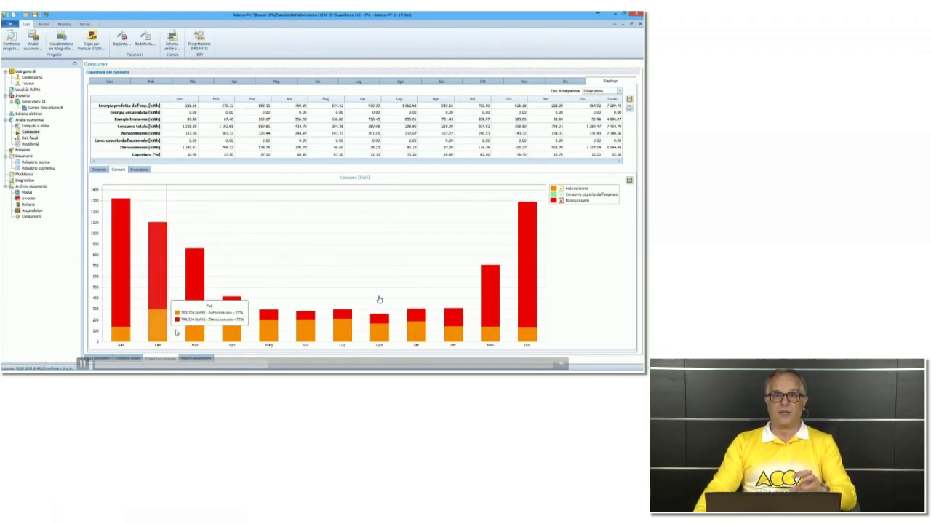
Set the storage system of the Impianto to Lato produzione bidirezionale in c.c.
mouse_move(225, 324)
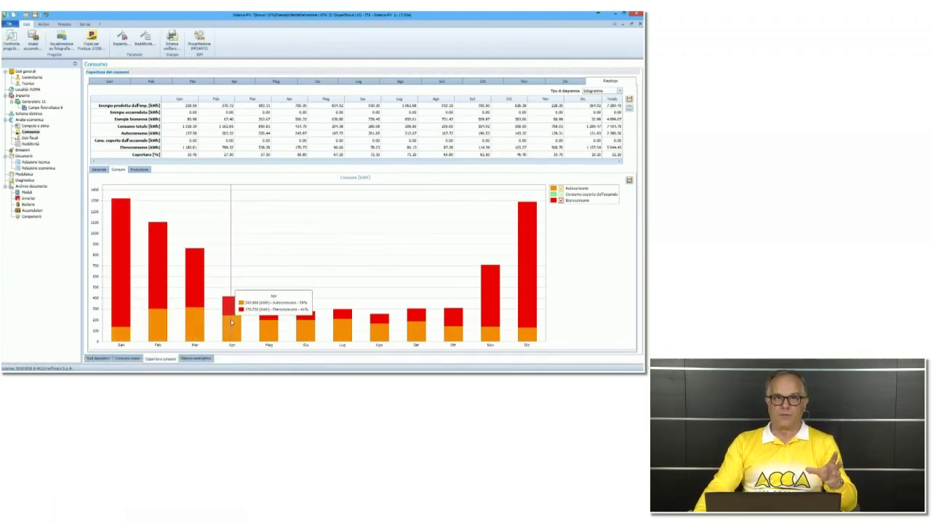
mouse_move(315, 314)
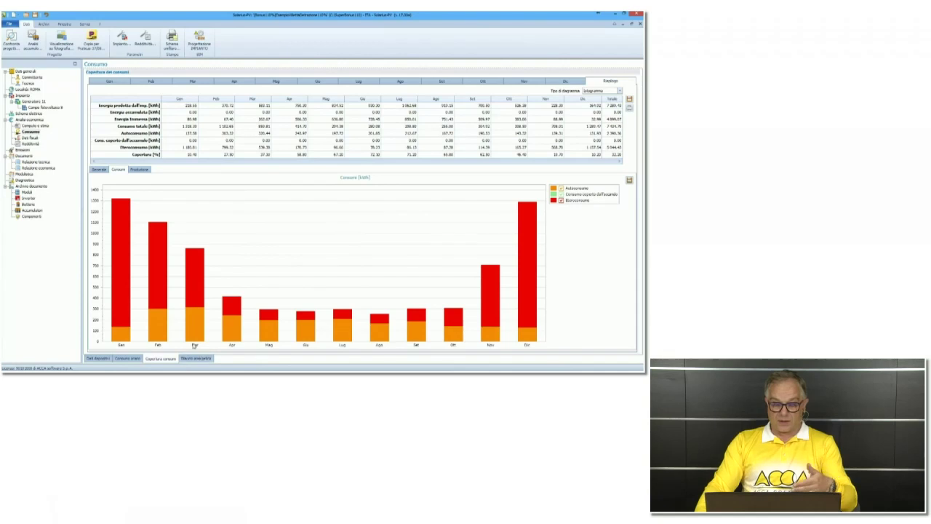
left_click(24, 96)
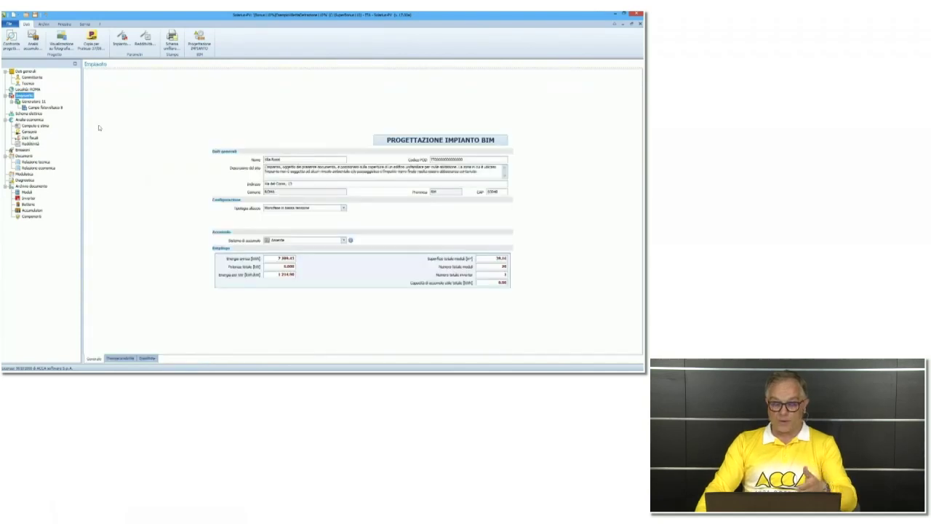
left_click(284, 241)
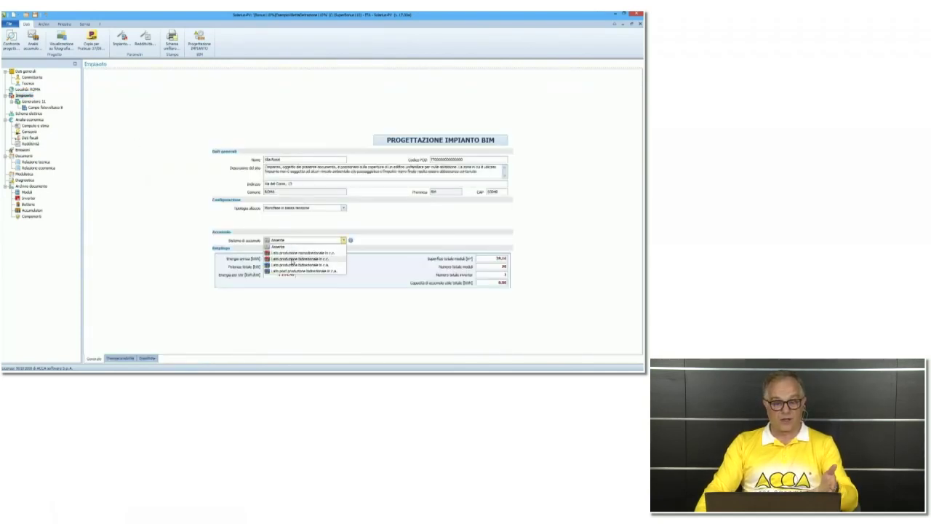
left_click(276, 252)
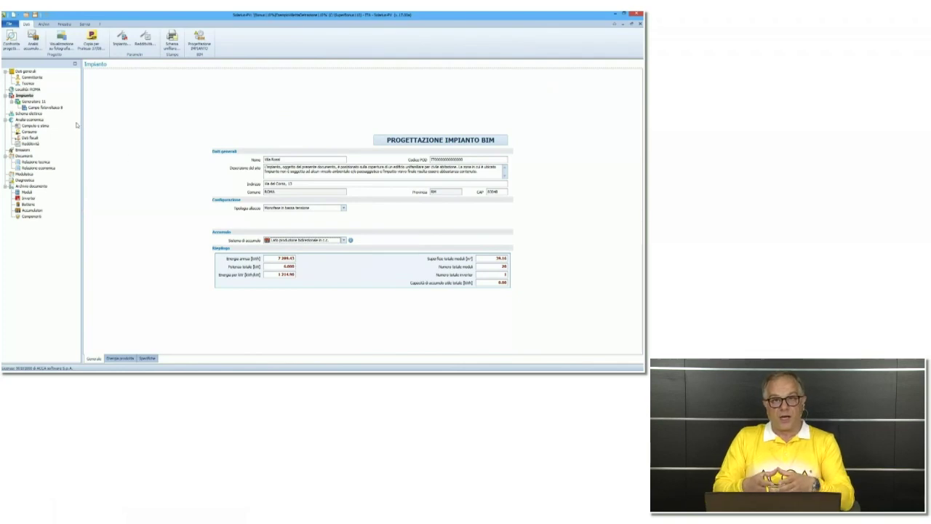
Mark the external DC storage system of Generatore 11 as Presente and set its storage type to Accumulatore.
left_click(34, 101)
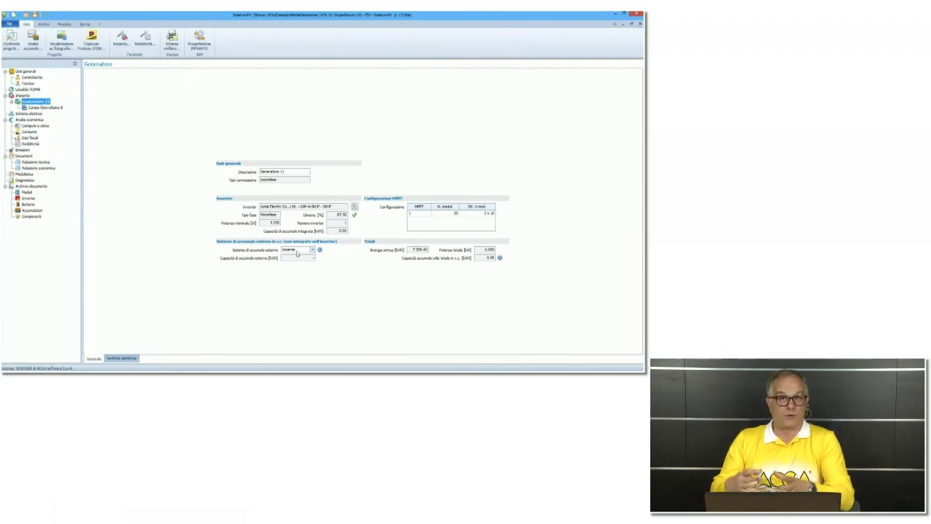
left_click(296, 252)
left_click(291, 260)
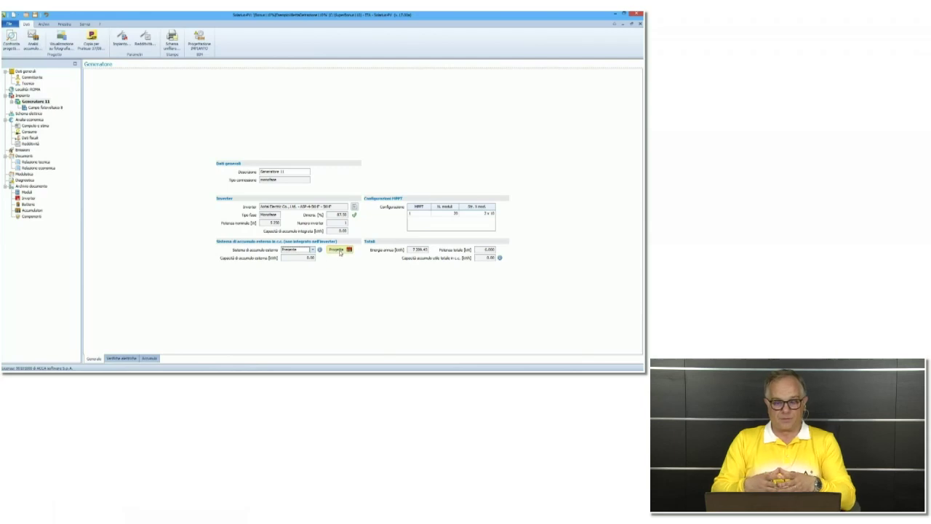
left_click(337, 250)
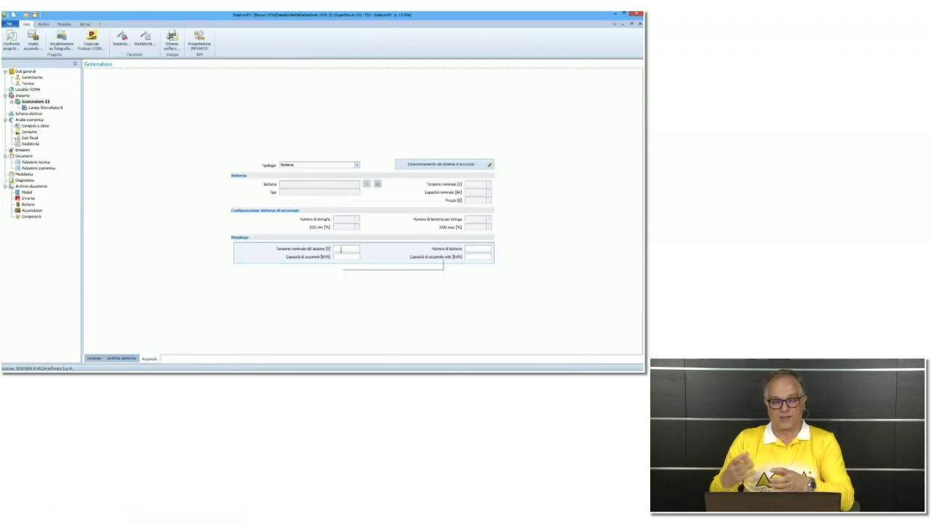
left_click(345, 165)
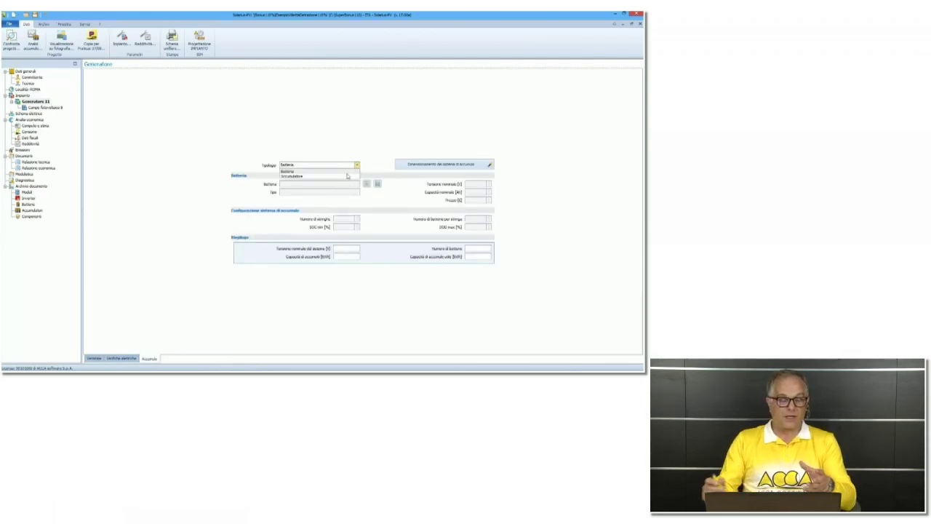
left_click(348, 175)
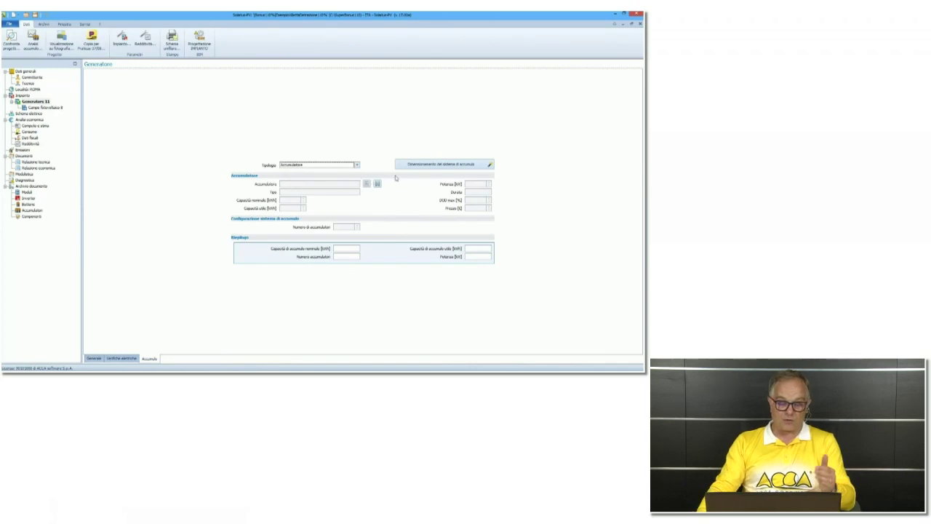
Size the storage system with the ATON 10K lithium accumulator of 12 kWh nominal capacity and confirm the choice.
left_click(431, 167)
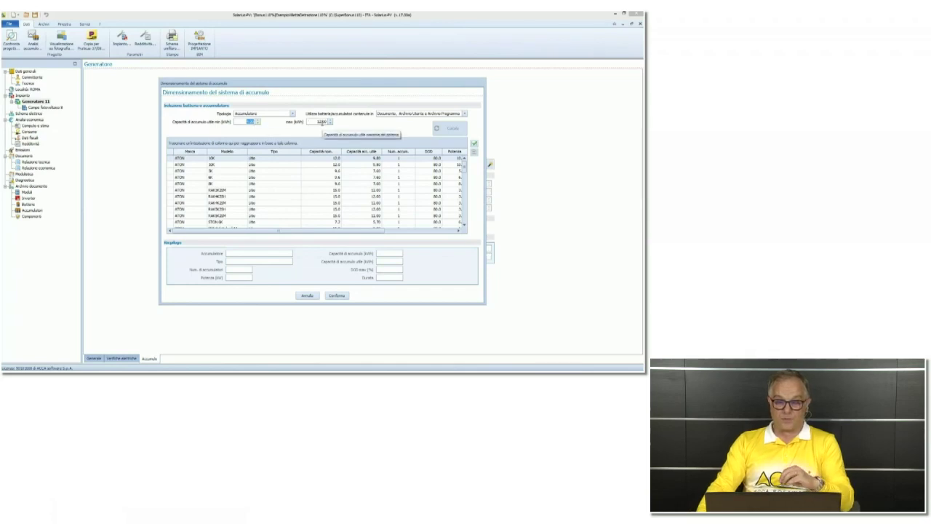
left_click(271, 163)
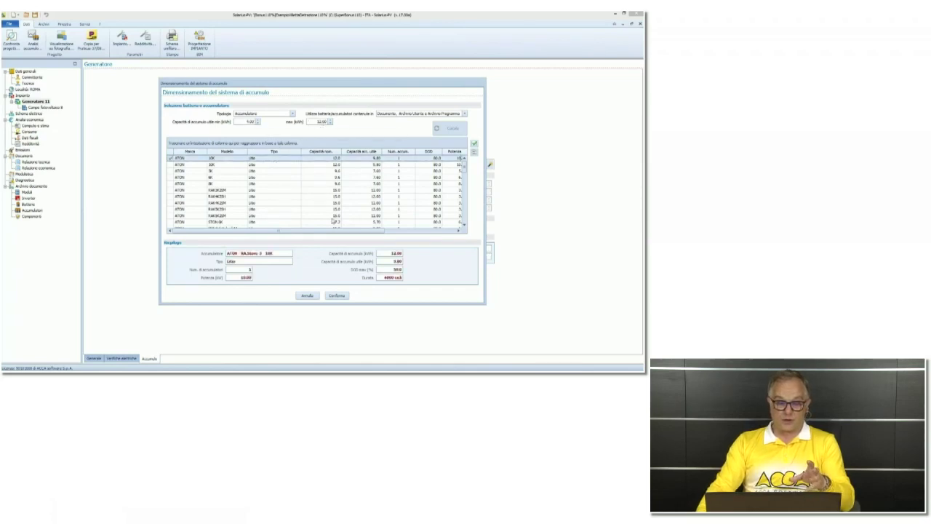
left_click(343, 299)
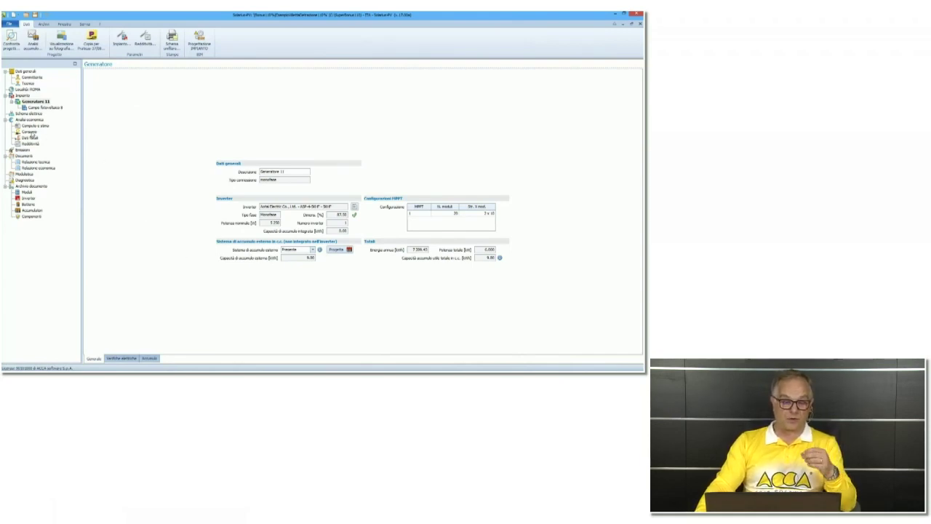
Examine the annual summary of the consumption coverage with storage, first in the general chart and then in the Consumi chart.
left_click(31, 132)
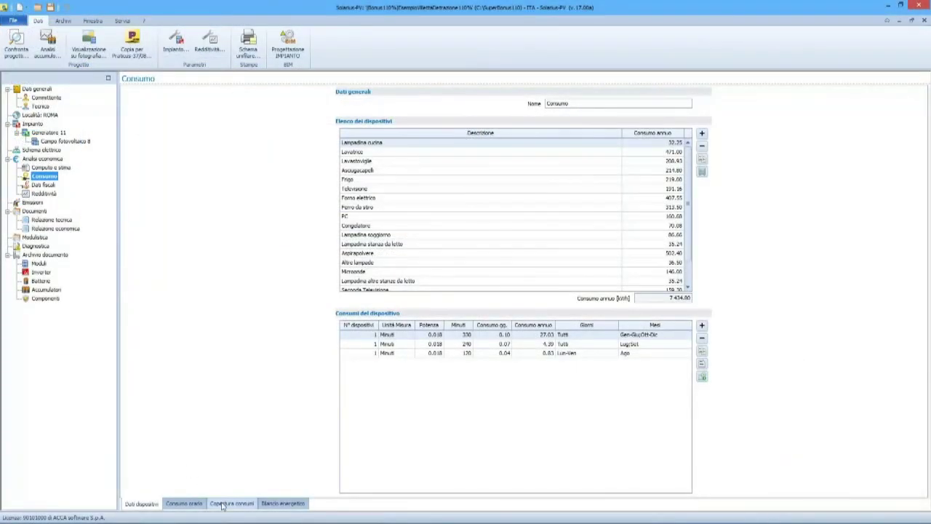
left_click(226, 503)
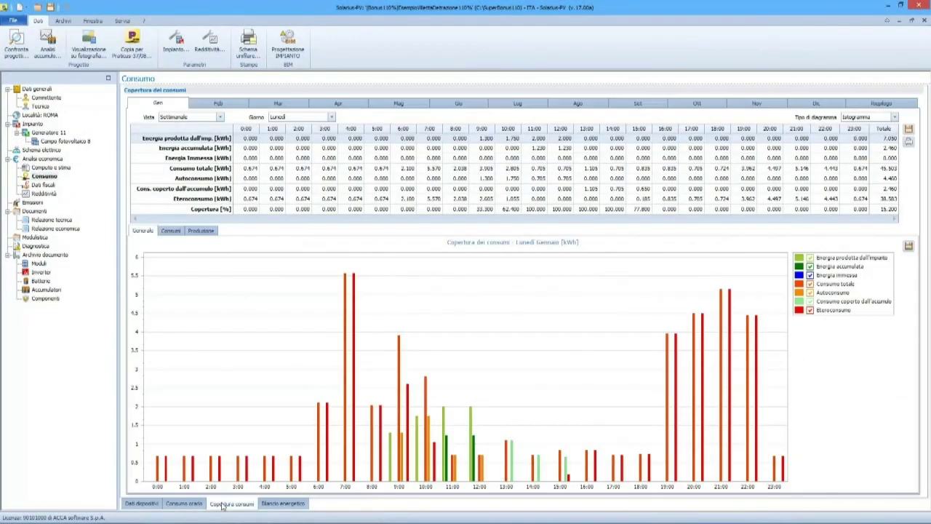
left_click(178, 232)
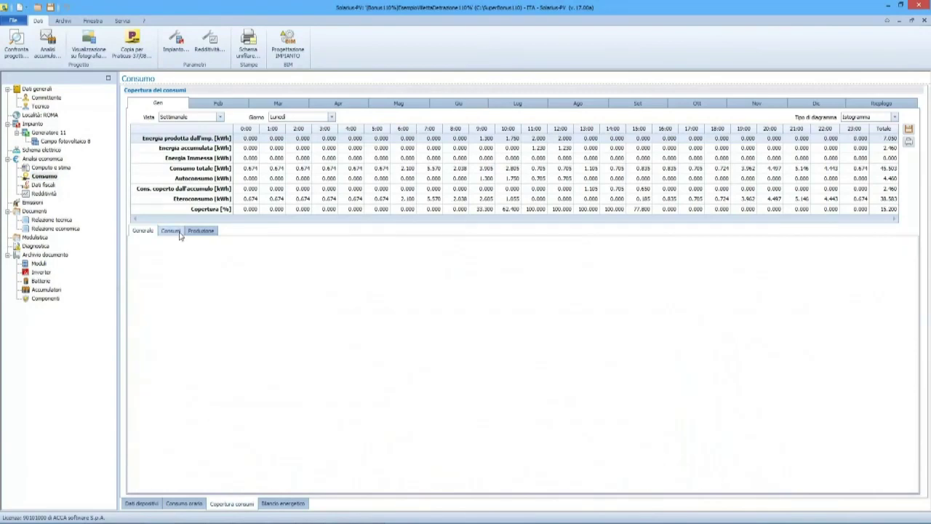
left_click(877, 105)
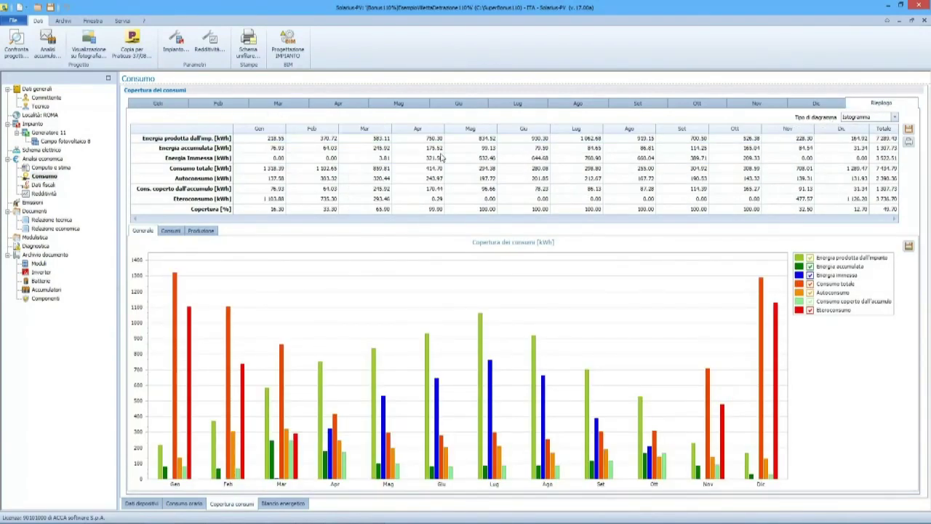
left_click(177, 232)
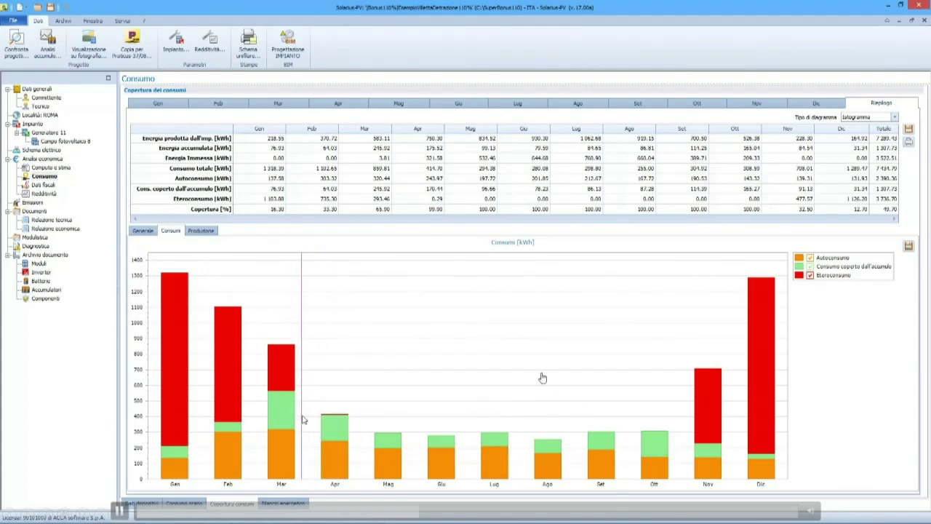
Open the bill of quantities from Computo e stima and review its price list and measurements.
left_click(44, 158)
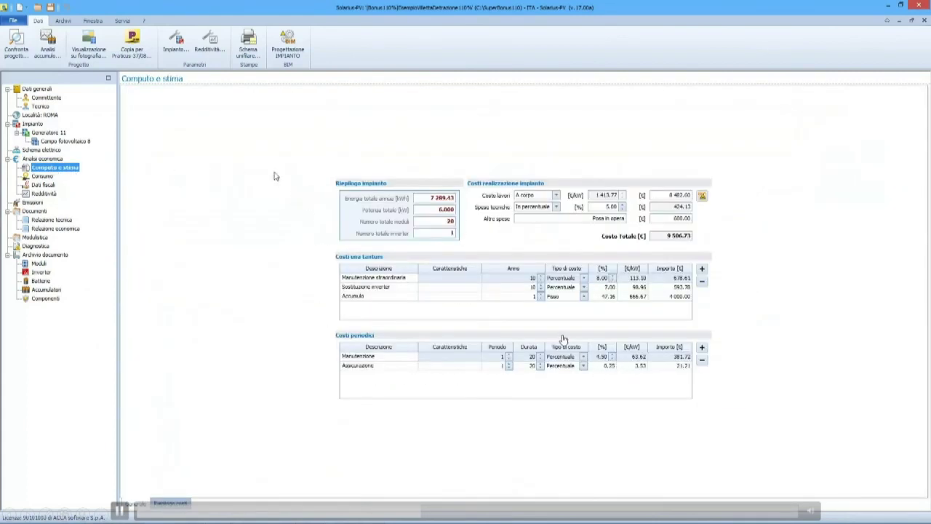
left_click(702, 195)
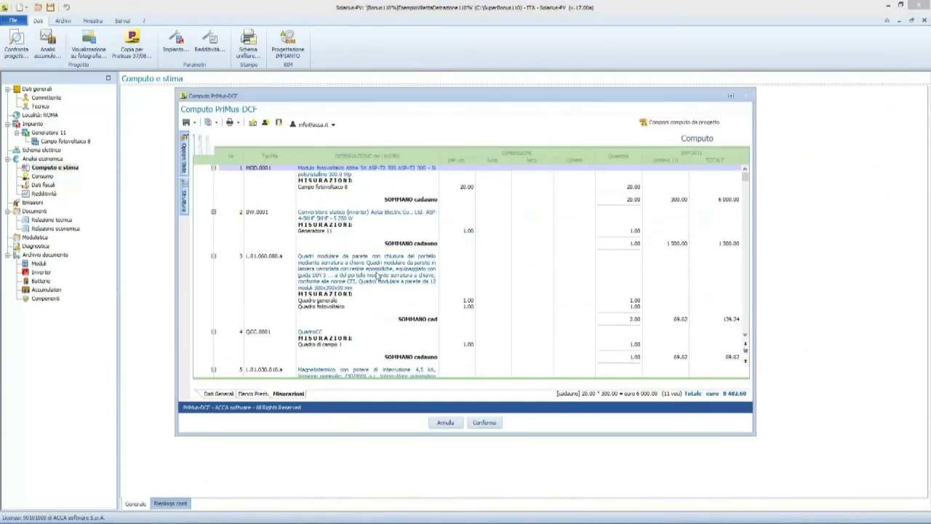
left_click(253, 393)
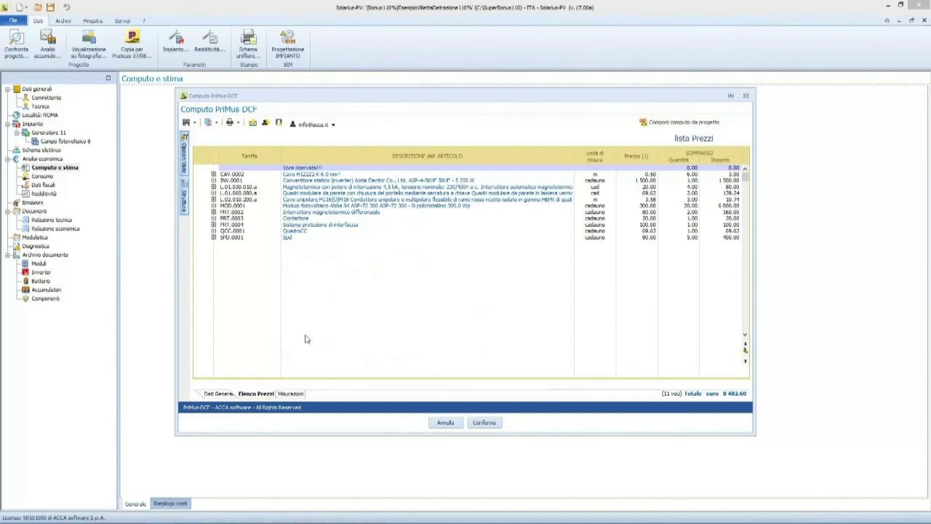
left_click(299, 395)
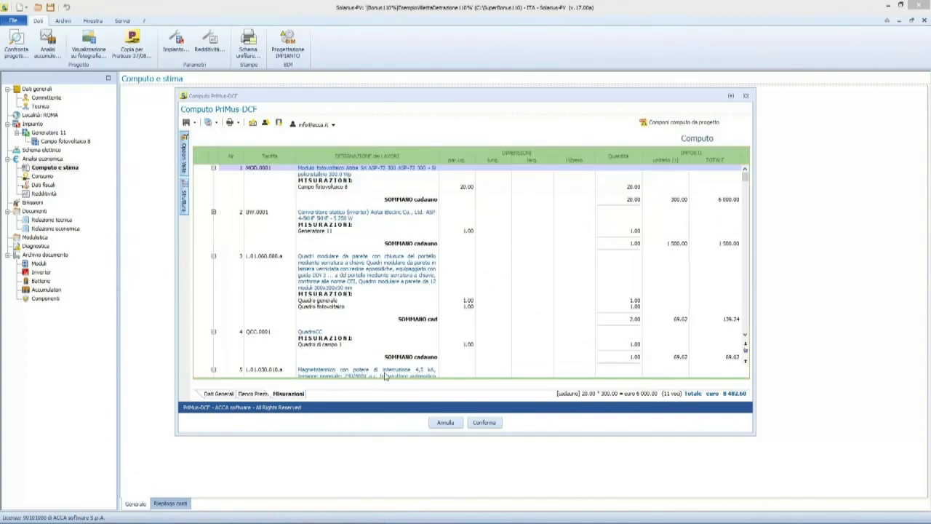
Add a new item named Accumulo at the end of the bill of quantities, with unit cadauno and price 3000, keeping the proposed categories.
left_click(744, 327)
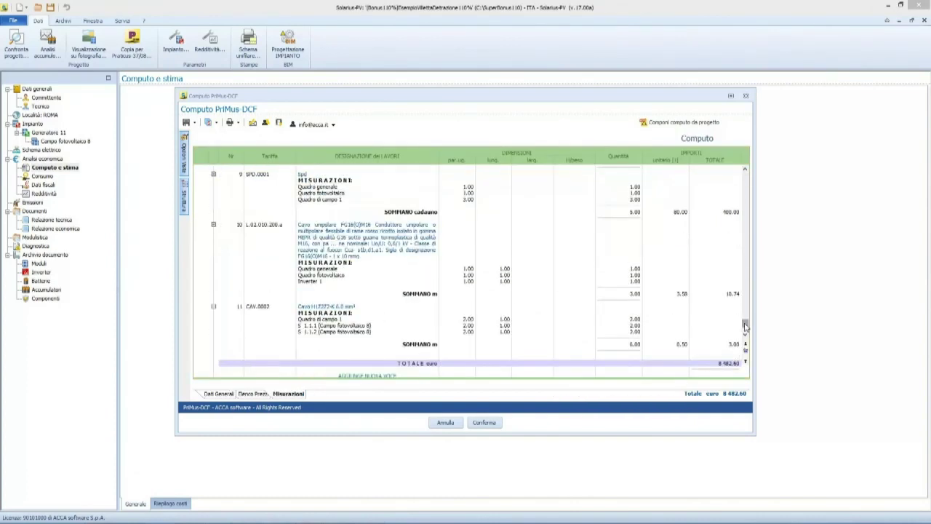
left_click(358, 376)
left_click(492, 286)
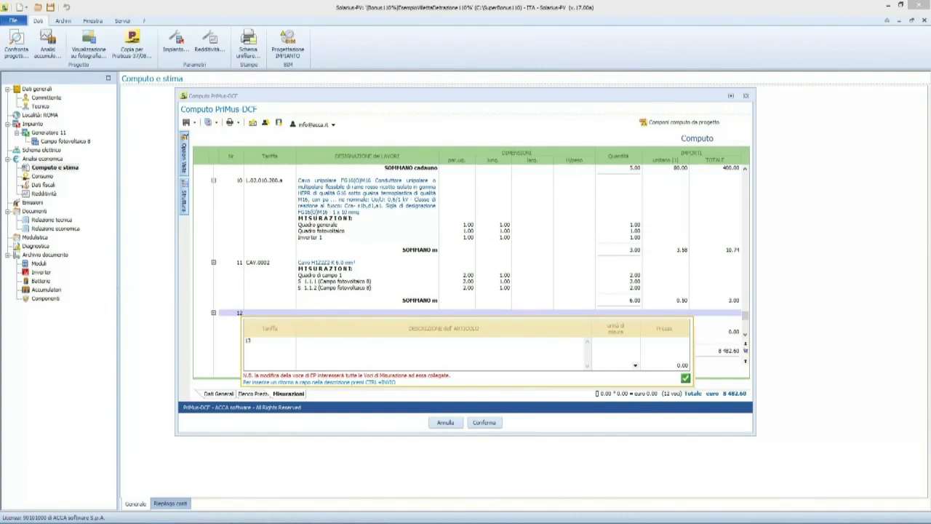
type("Accumulo")
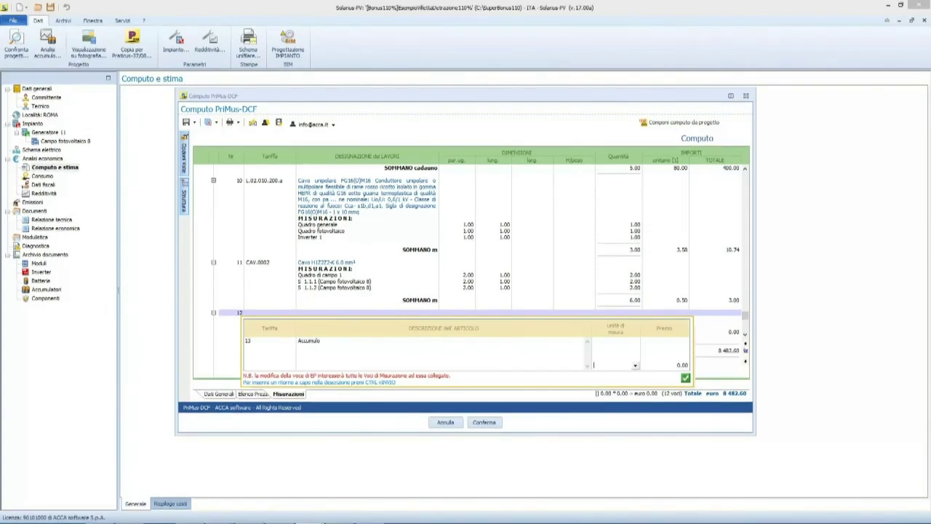
type("Ca")
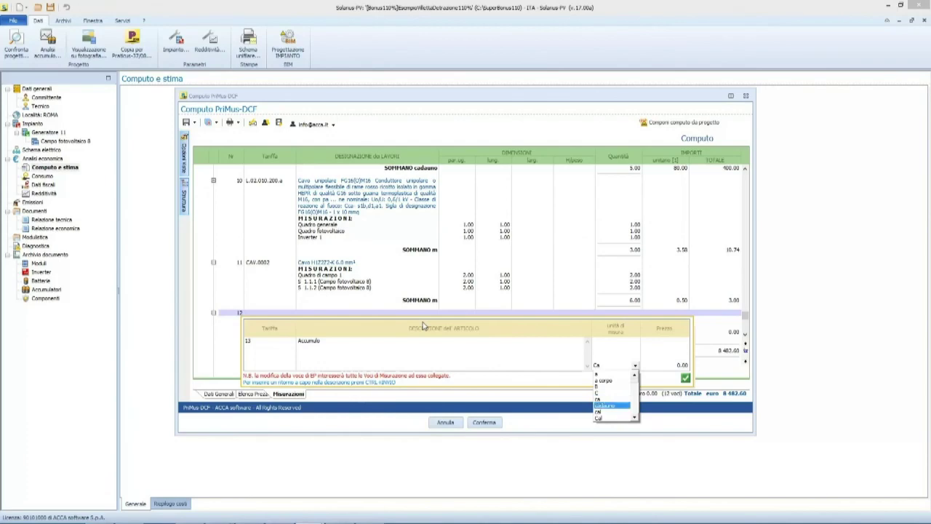
key("Return")
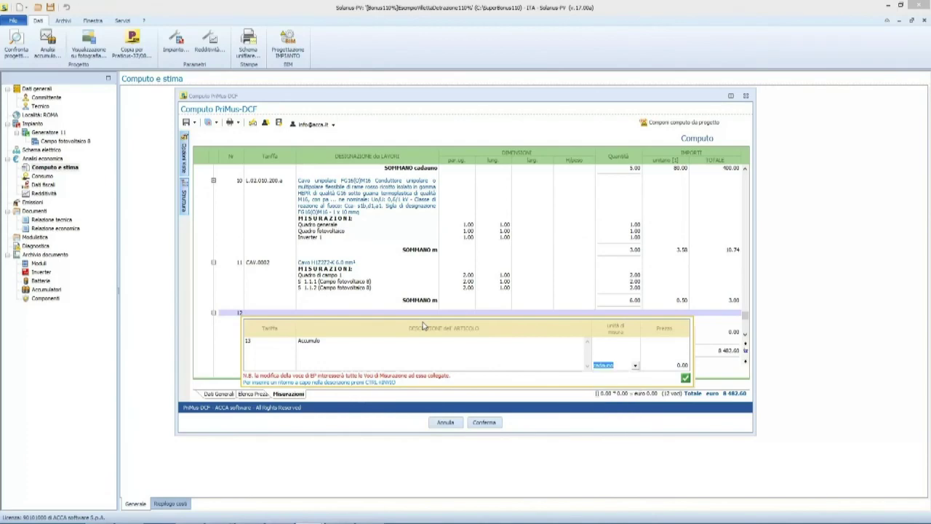
key("Tab")
type("3000")
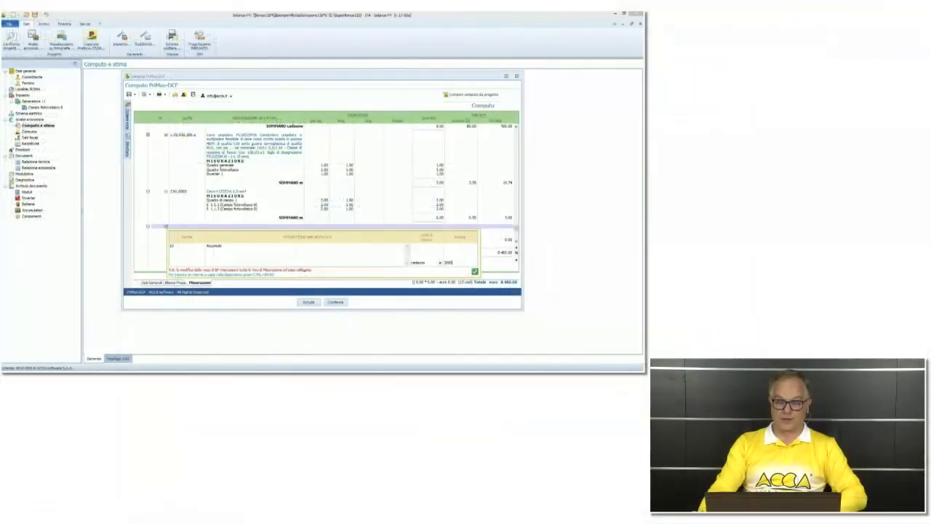
left_click(474, 271)
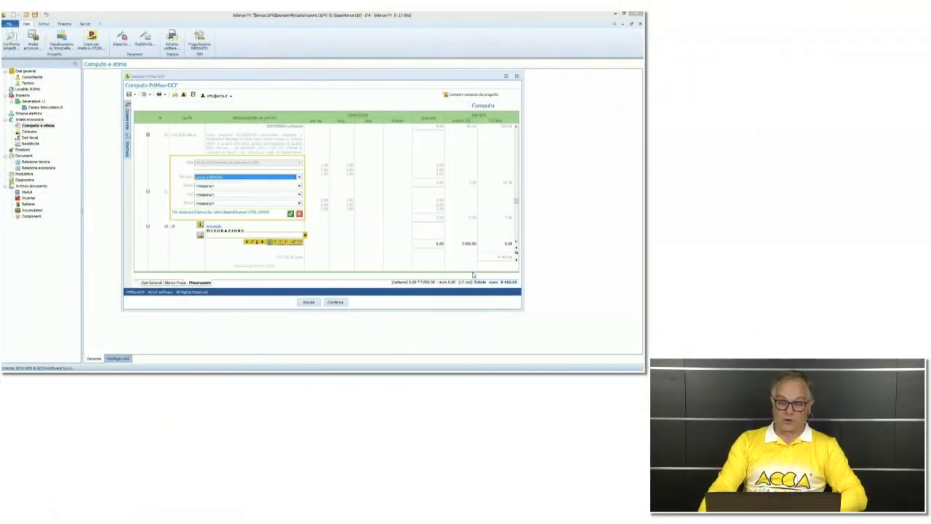
left_click(290, 213)
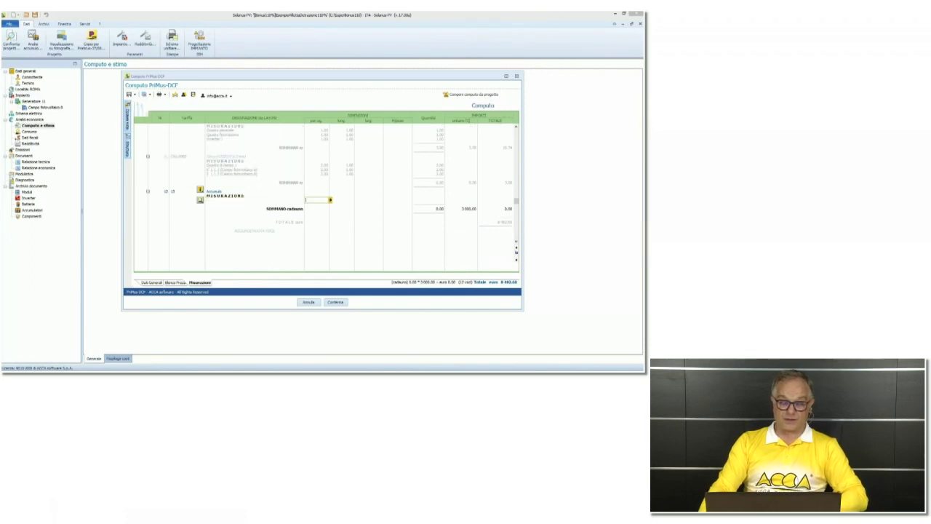
Enter a quantity of 1 for the Accumulo item and confirm the bill of quantities.
key("Tab")
key("Tab")
key("Tab")
key("Tab")
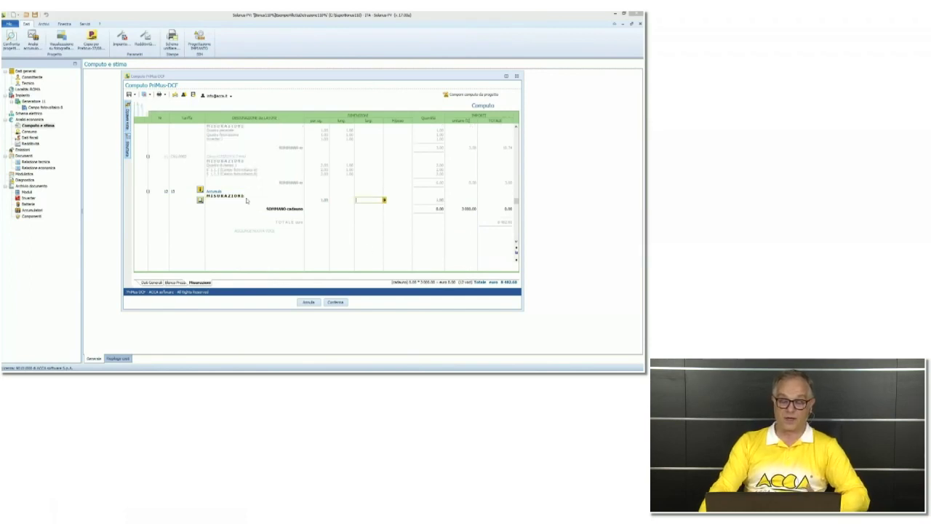
left_click(247, 200)
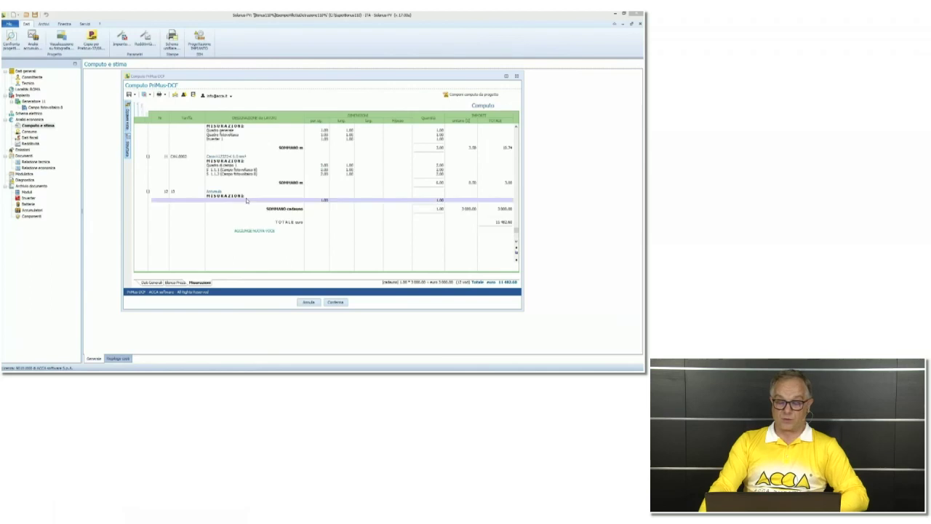
left_click(342, 302)
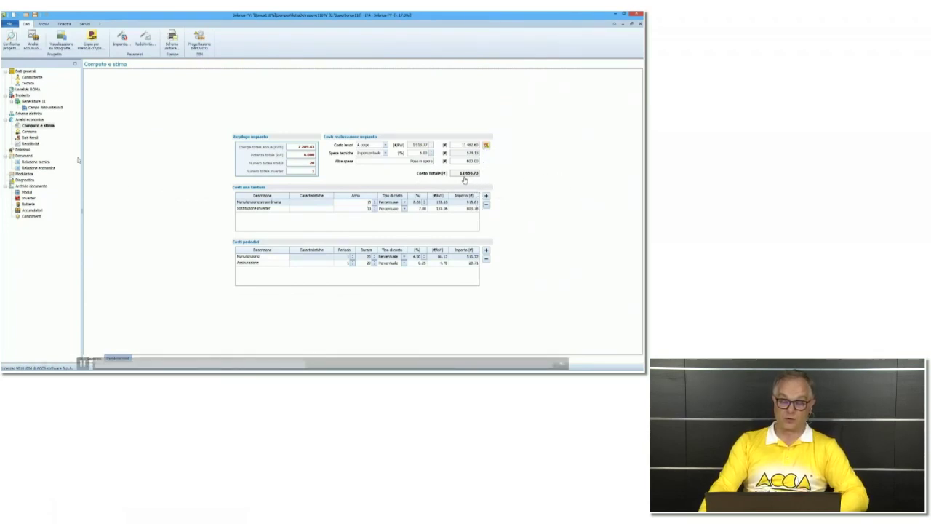
Review the Dati fiscali section: the responsible subject, the taxes and depreciation, and the tax incentive.
left_click(31, 138)
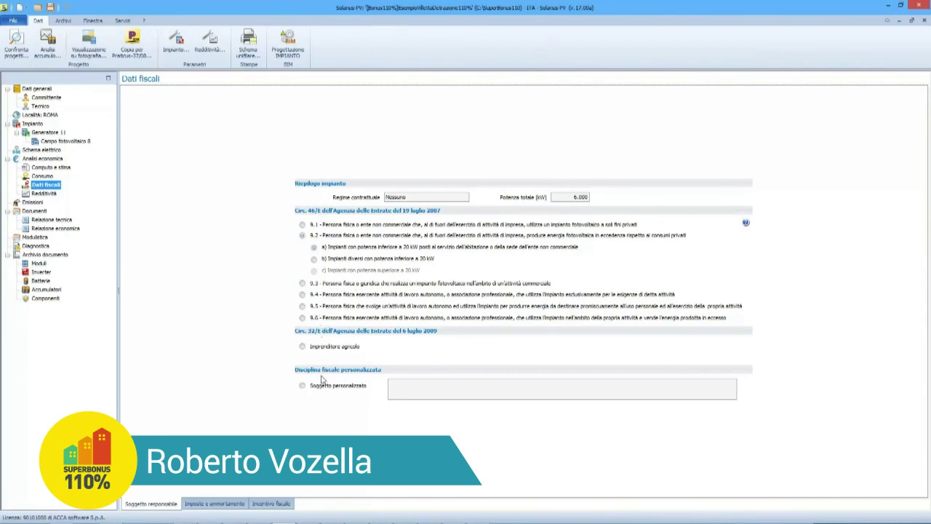
left_click(217, 504)
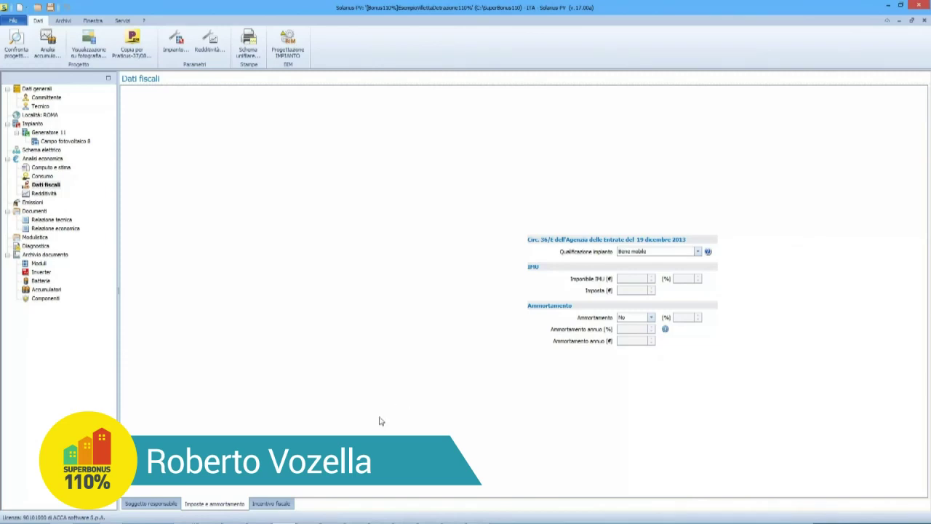
left_click(273, 505)
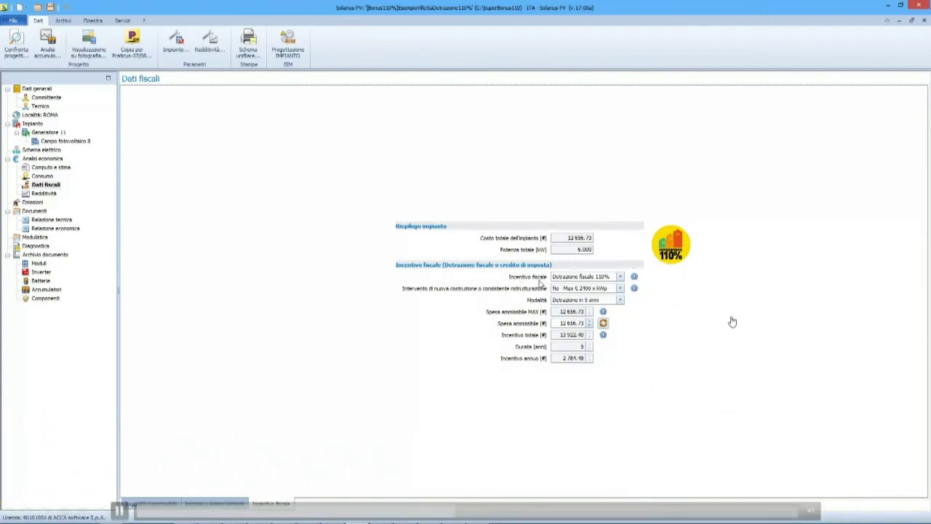
Try the tax incentives Credito di imposta 6%, Detrazione fiscale 36% and 50%, and return to Detrazione fiscale 110%.
left_click(621, 277)
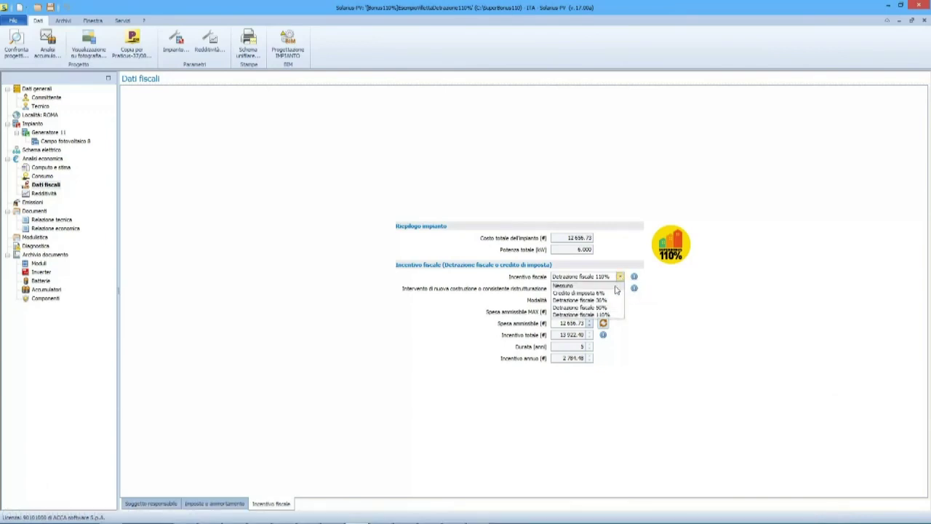
left_click(616, 292)
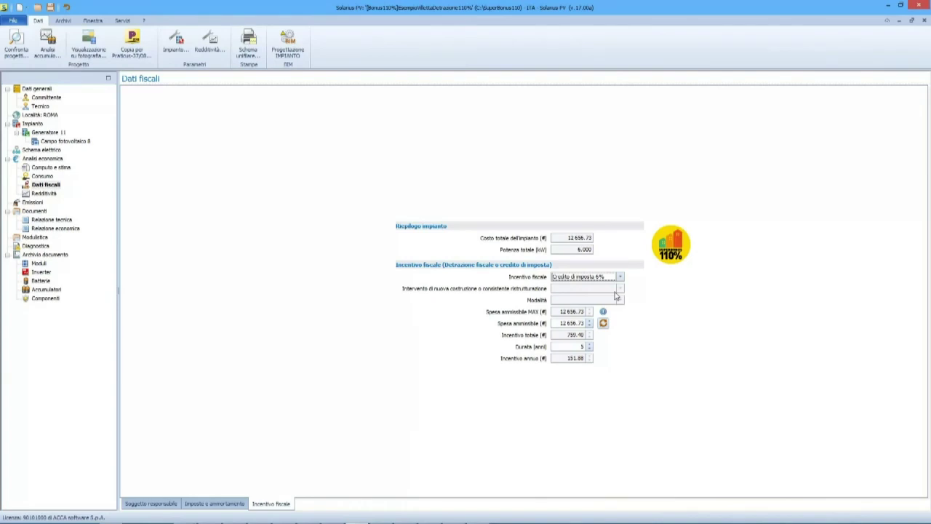
left_click(618, 278)
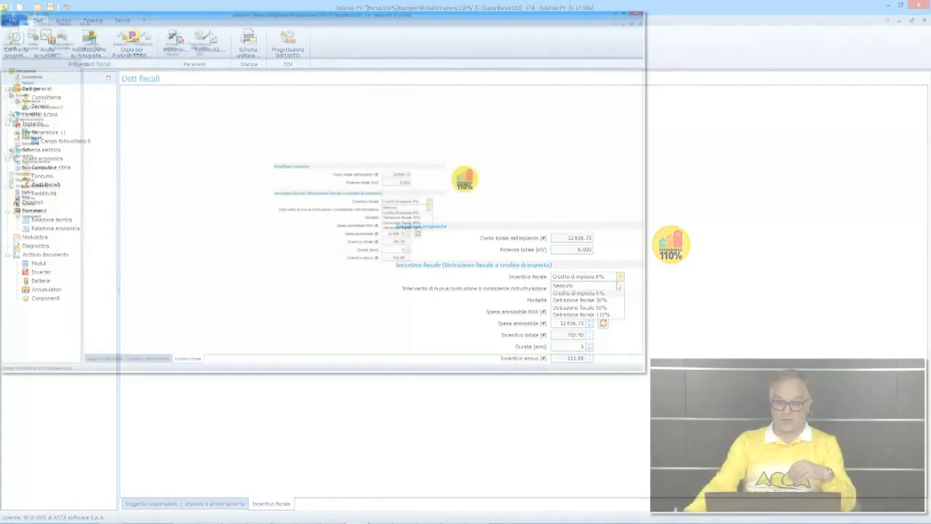
left_click(598, 307)
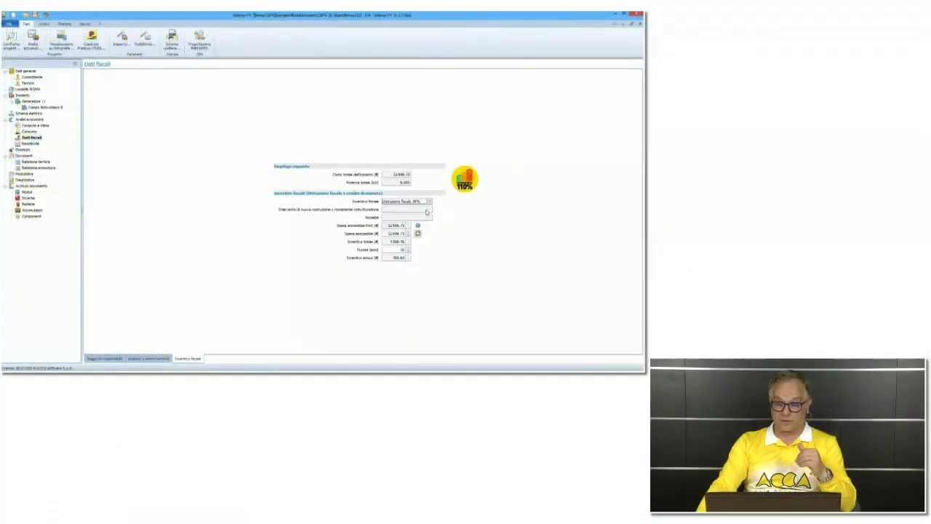
left_click(430, 201)
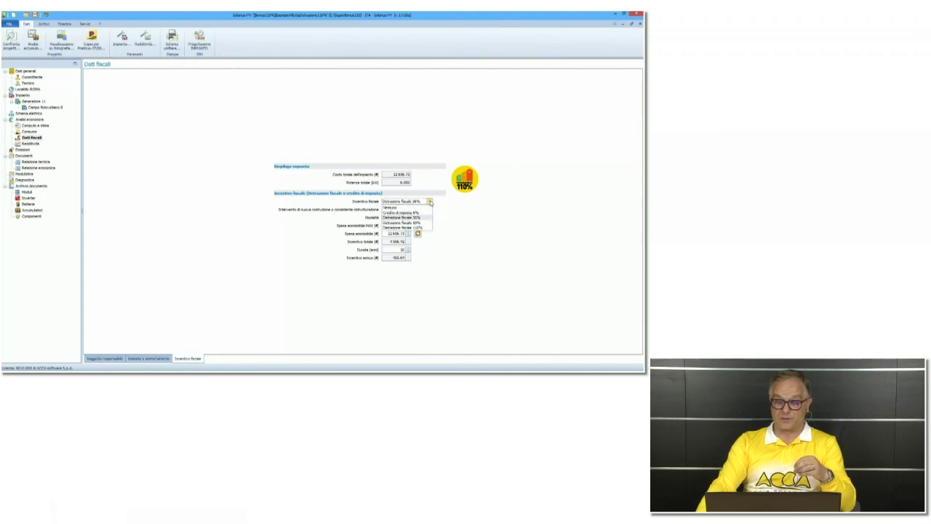
left_click(422, 225)
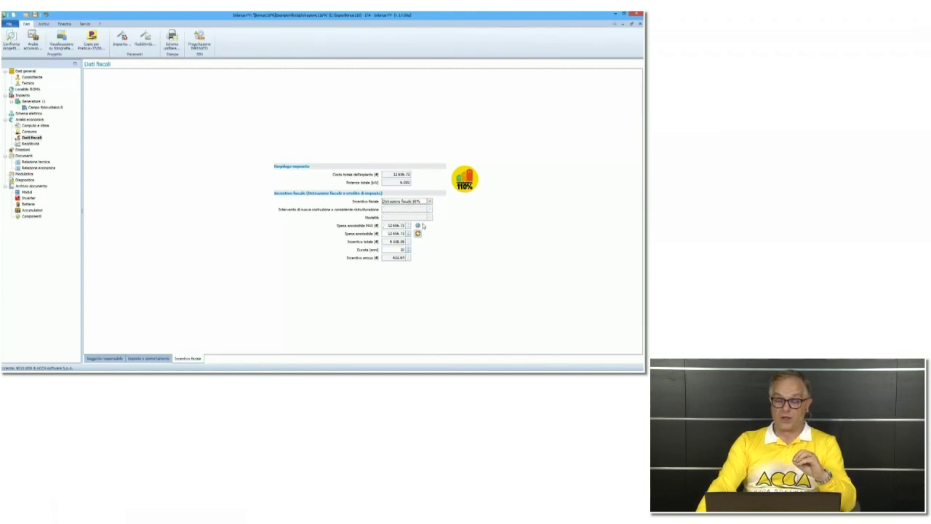
left_click(430, 202)
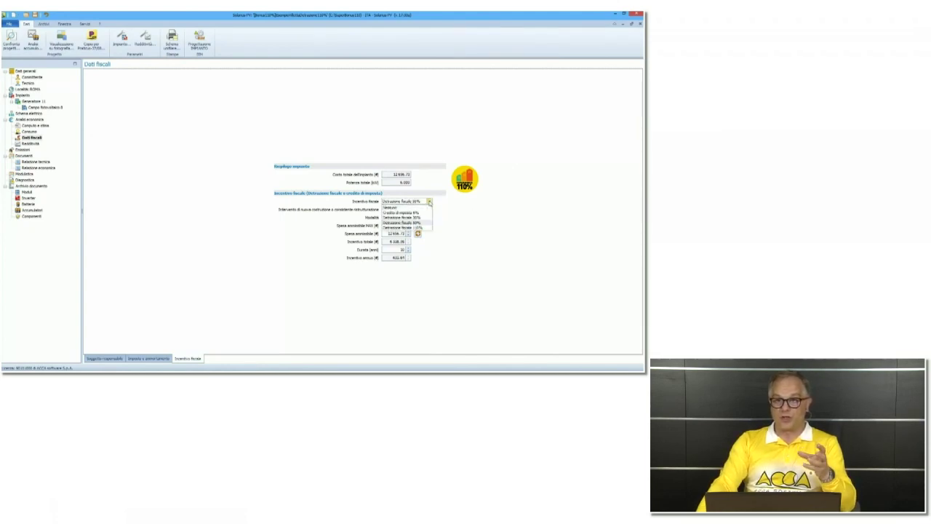
left_click(406, 228)
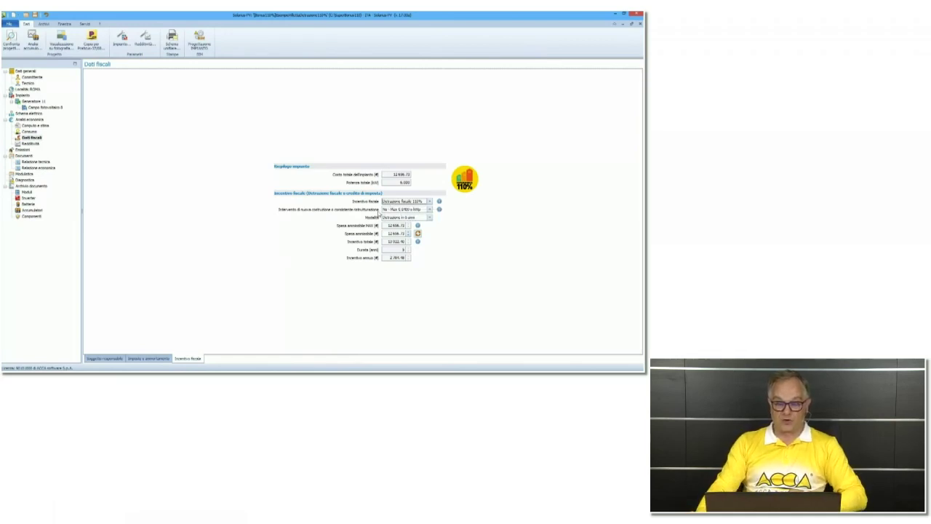
Try the new-construction option with Max € 1600 x kWp, return to No - Max € 2400 x kWp and recalculate the eligible expense.
left_click(393, 210)
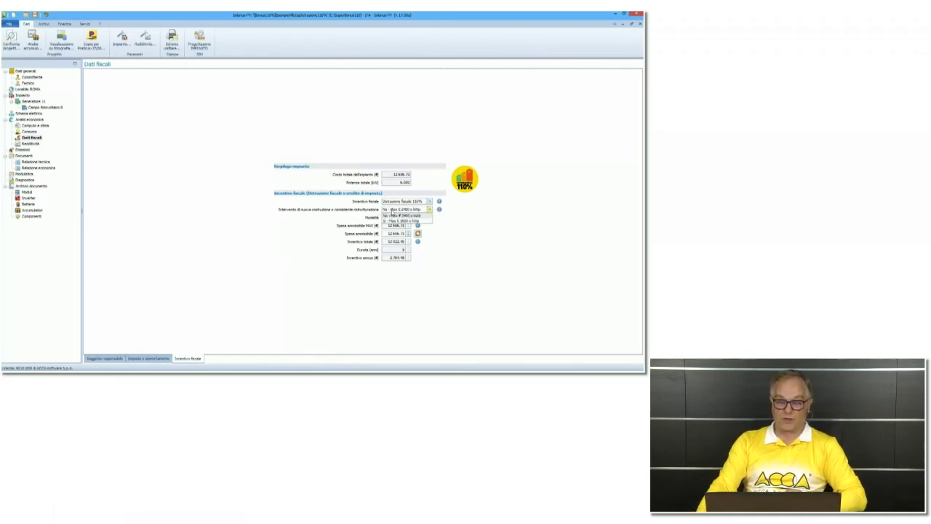
left_click(391, 221)
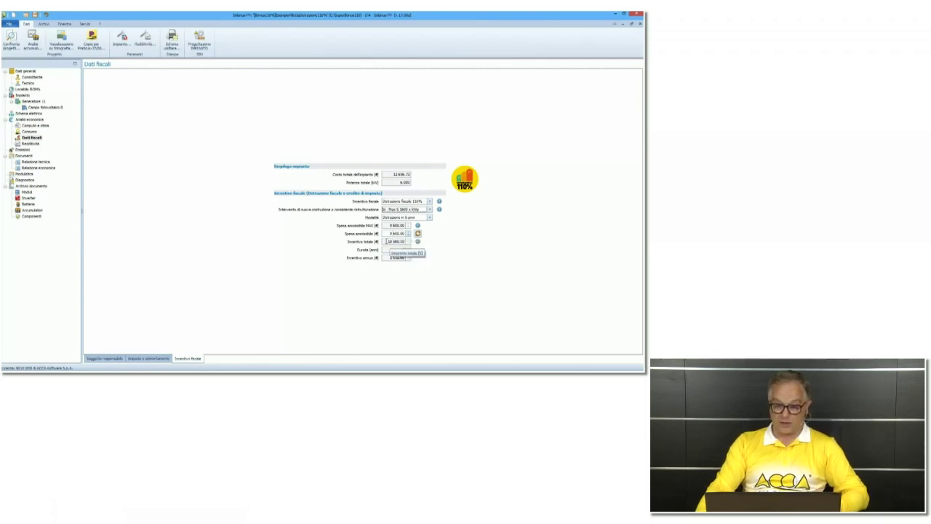
left_click(393, 210)
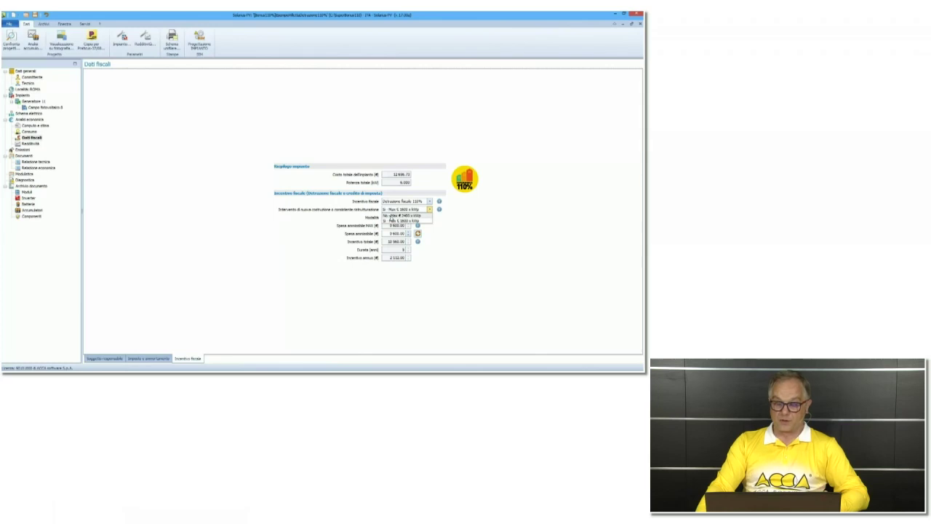
left_click(390, 217)
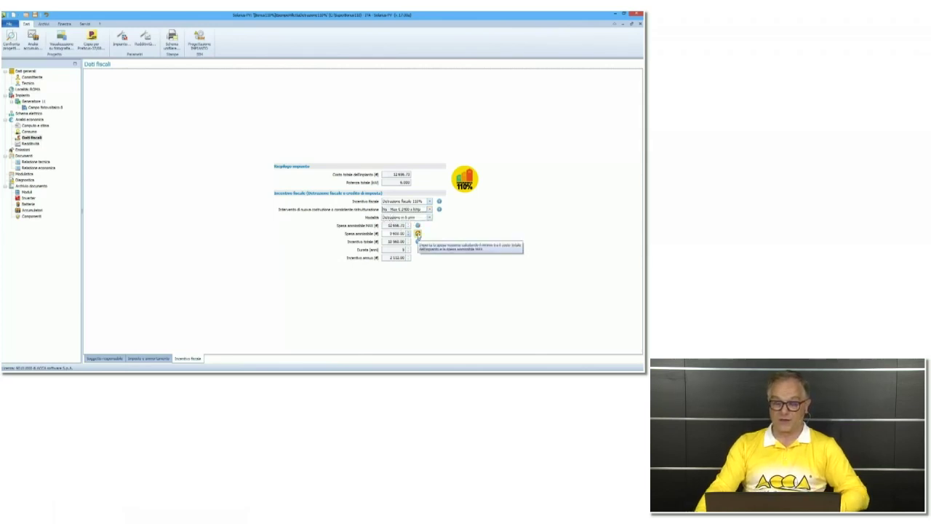
left_click(418, 233)
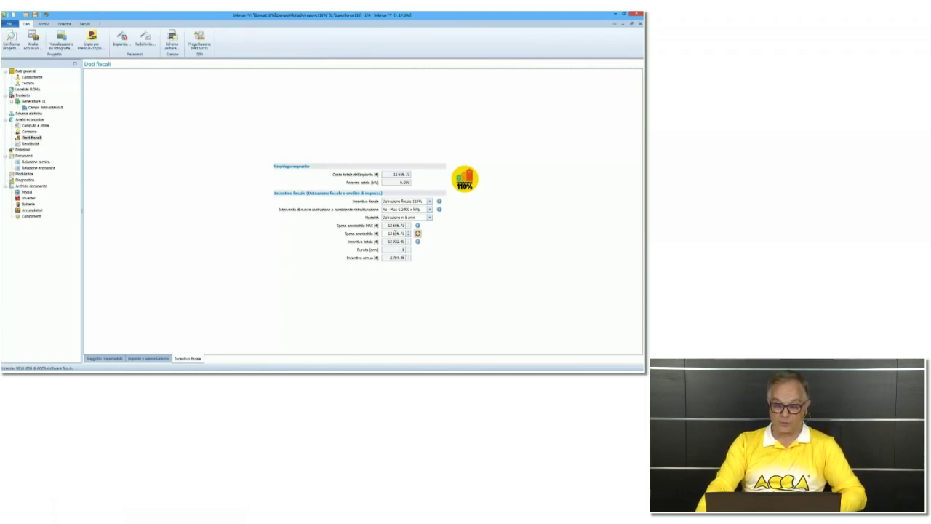
Try the modes Sconto in fattura and Cessione del credito with a credit assignment cost of 2000, and return to Detrazione in 5 anni.
left_click(398, 219)
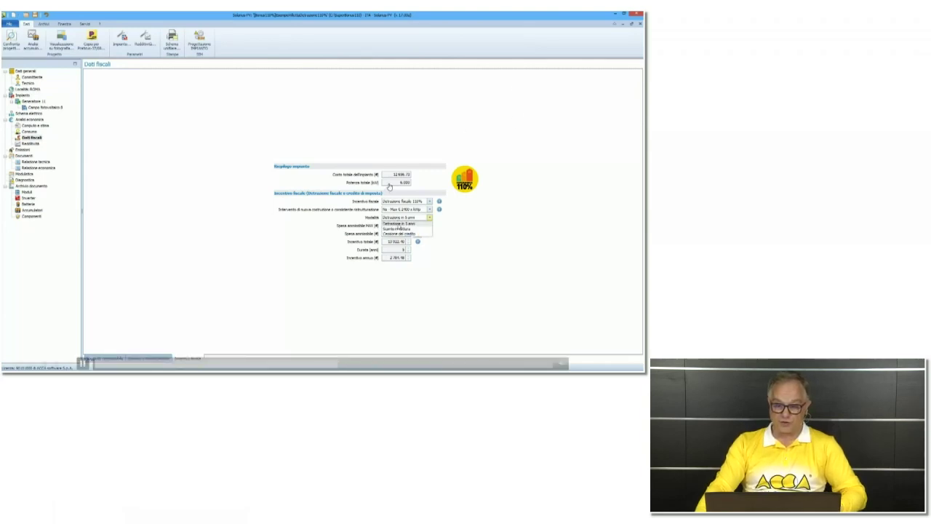
left_click(396, 229)
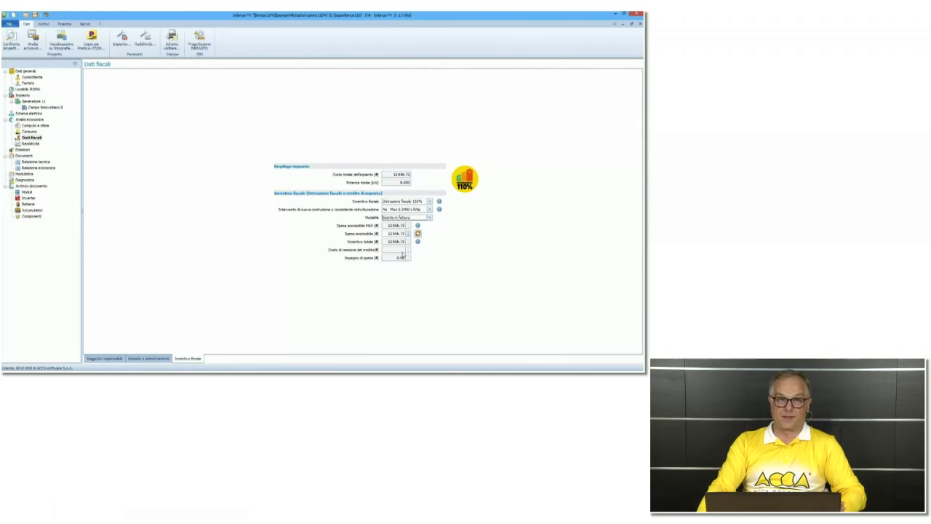
left_click(403, 218)
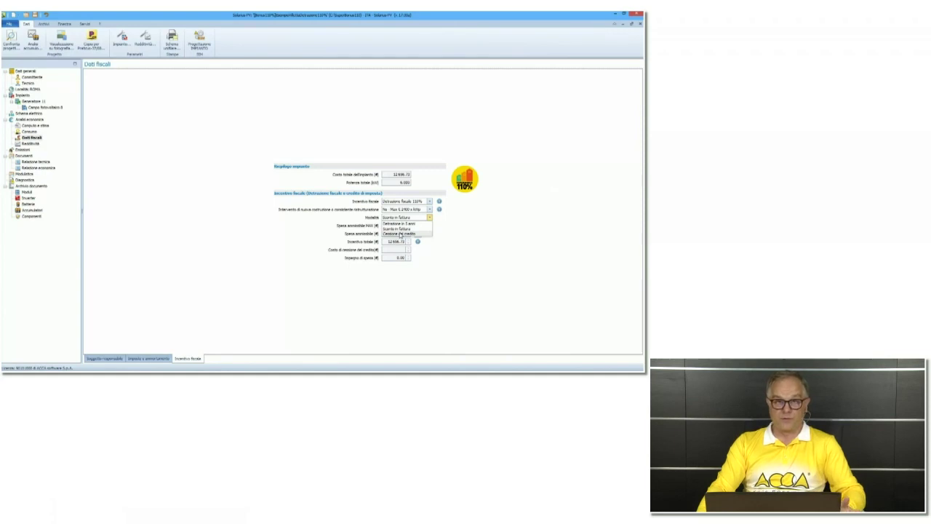
left_click(400, 234)
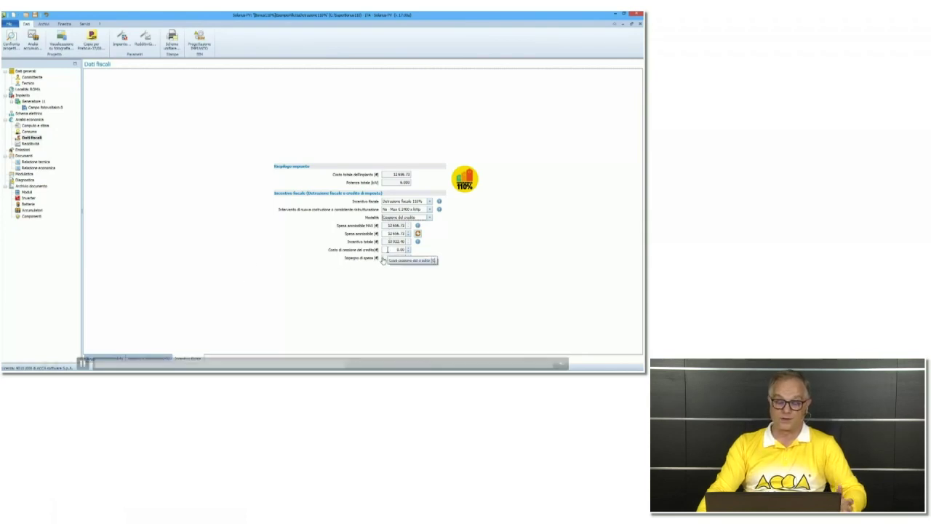
double_click(398, 249)
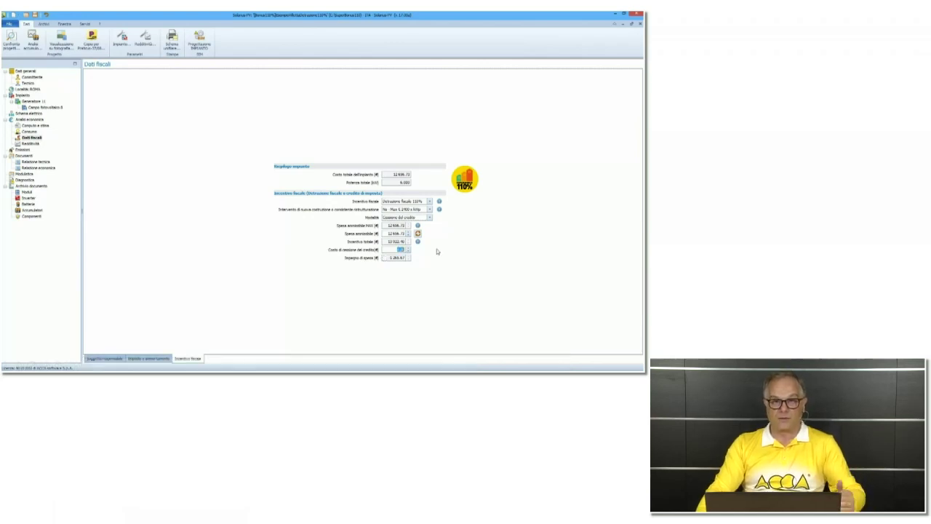
type("2000")
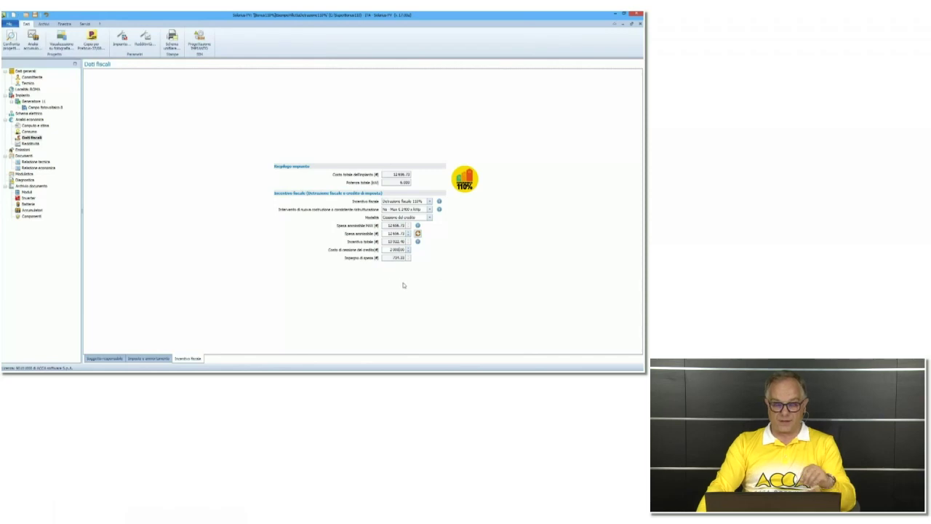
left_click(429, 218)
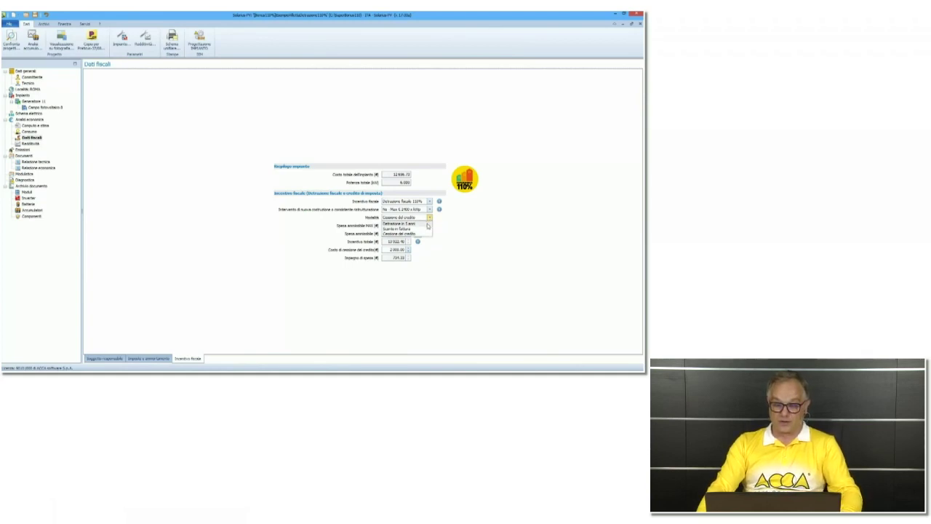
left_click(428, 224)
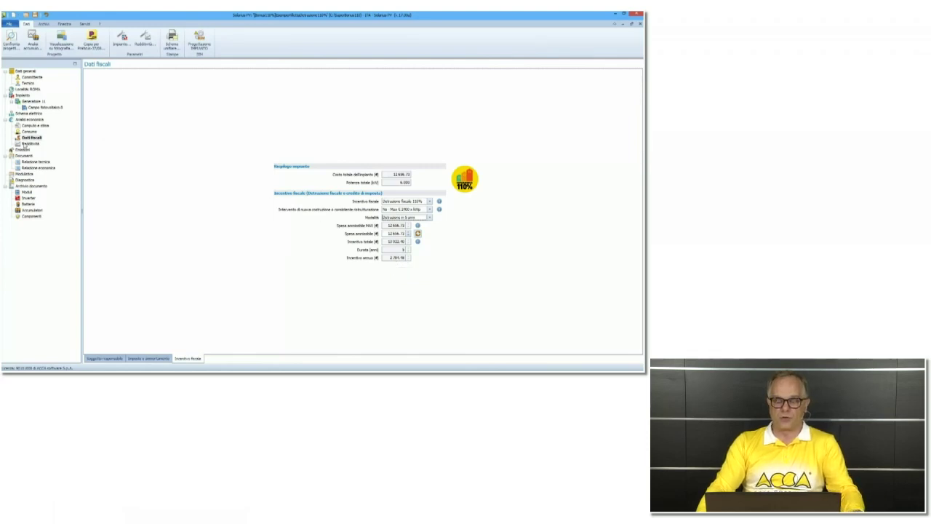
Open the profitability analysis from Redditività, examine its summary table, complete annual budget table and charts, and close it.
left_click(29, 144)
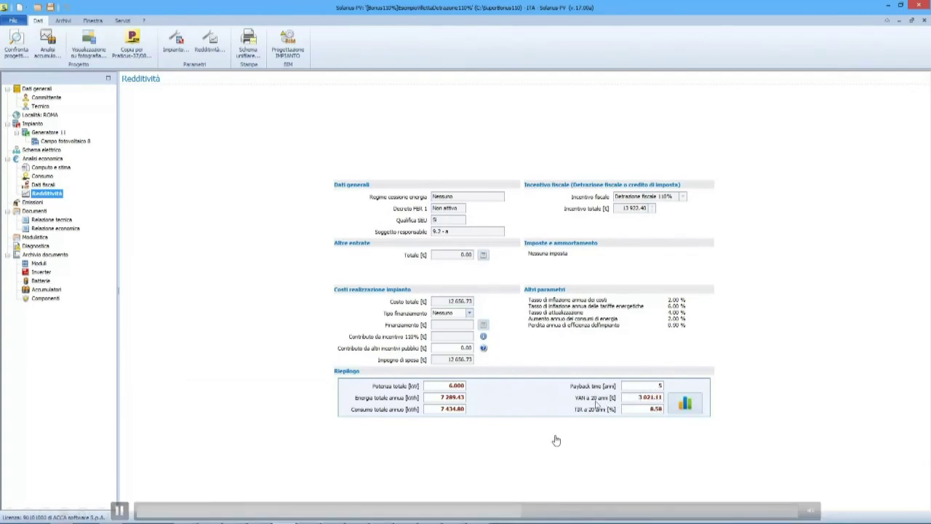
left_click(687, 406)
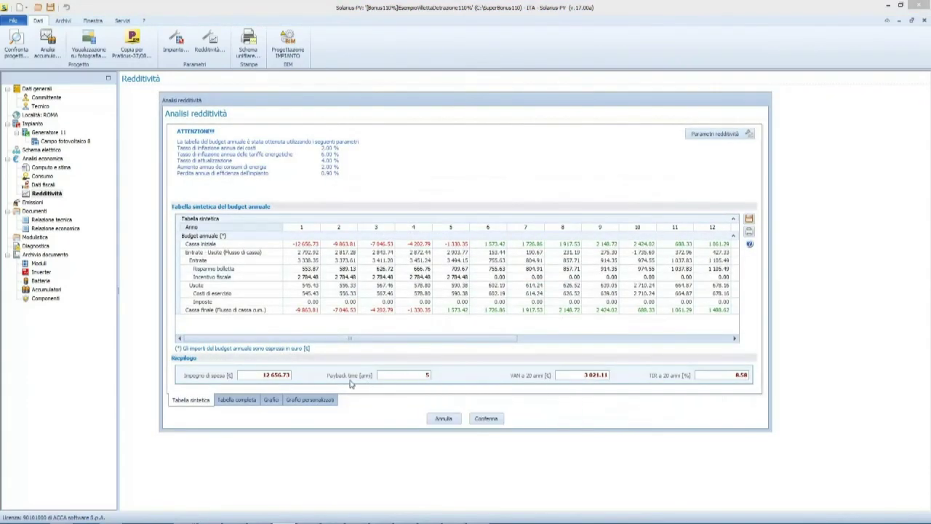
left_click(245, 405)
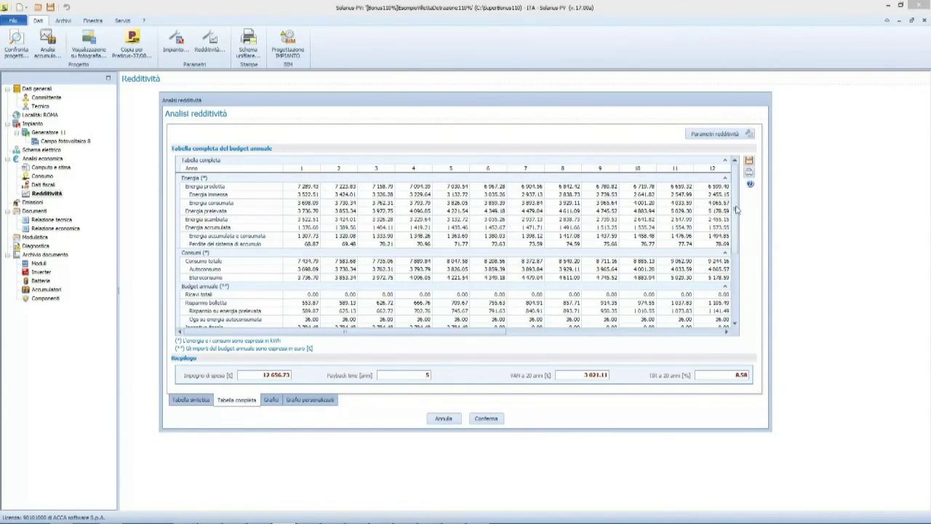
left_click_drag(736, 210, 736, 256)
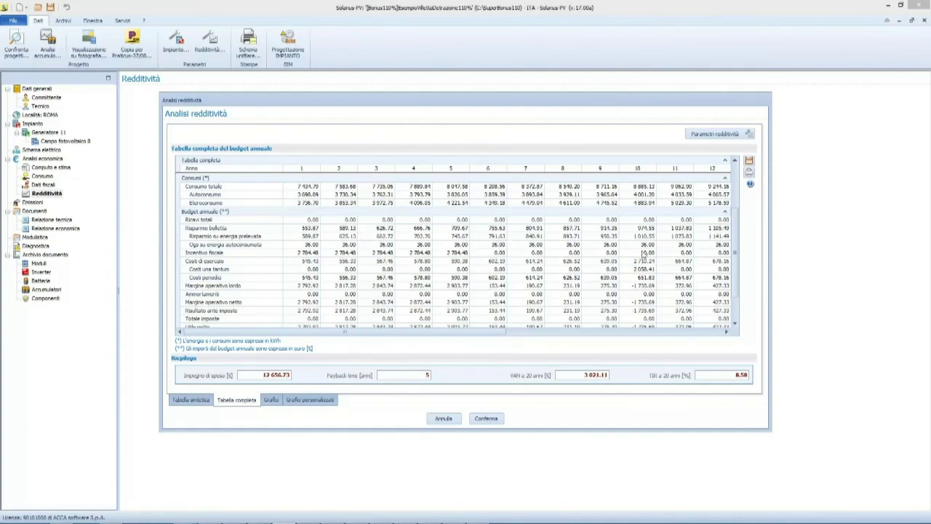
scroll(736, 265, "down", 2)
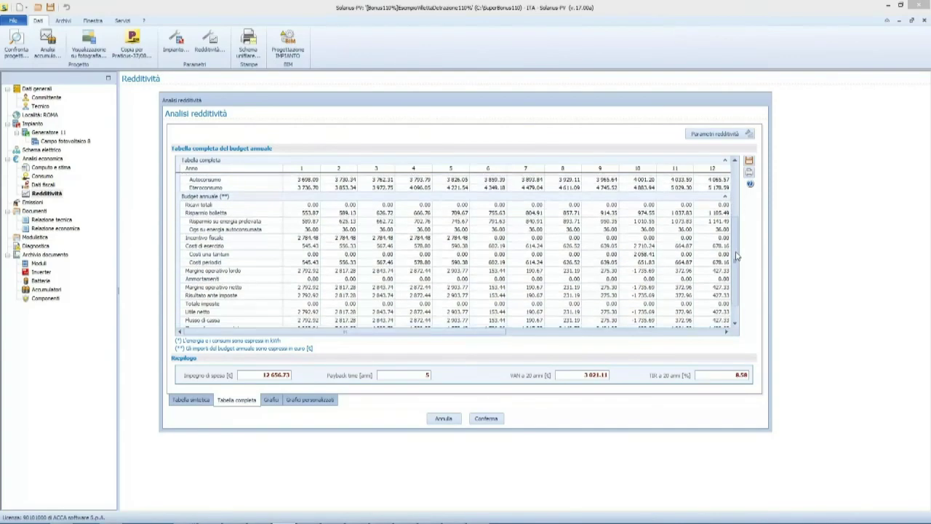
scroll(736, 266, "down", 1)
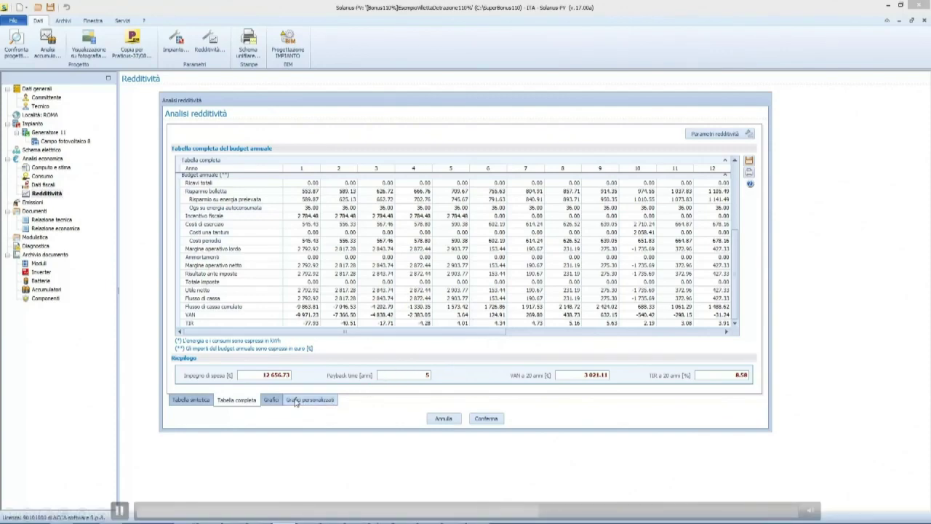
left_click(271, 399)
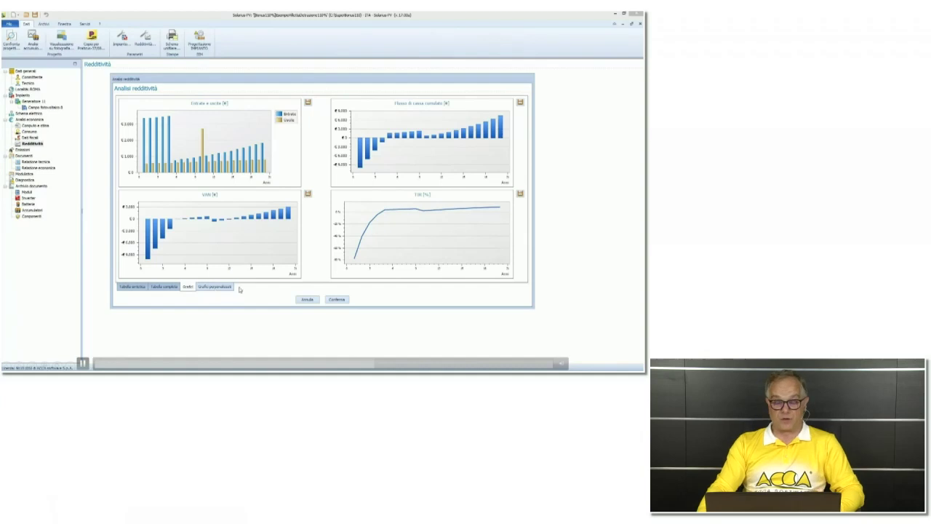
left_click(337, 300)
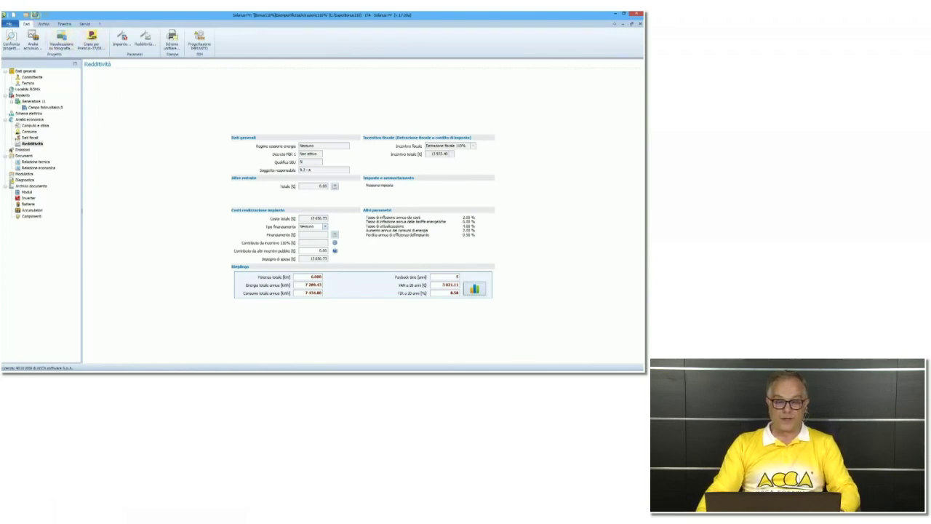
Save the project under the existing file name [Bonus50%]EsempioVillettaDetrazione50.slrp2 in the SuperBonus110 folder.
left_click(10, 24)
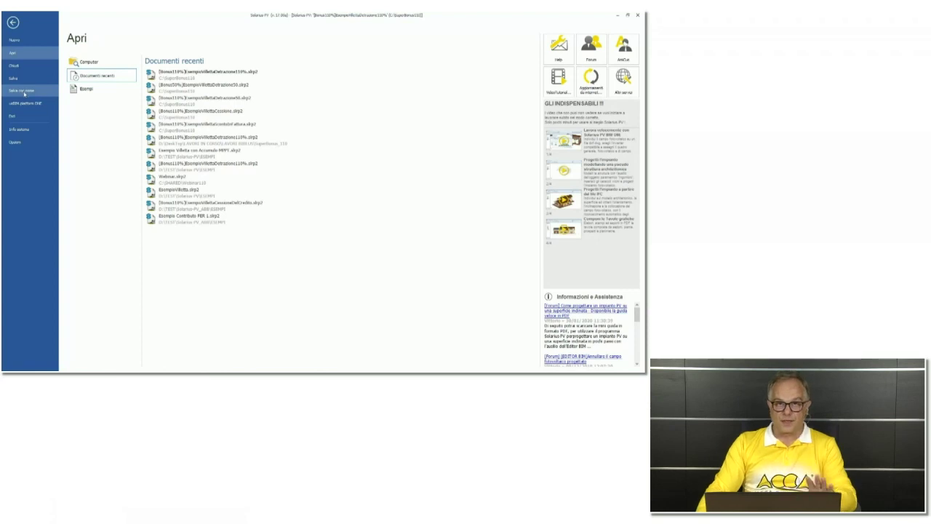
left_click(23, 90)
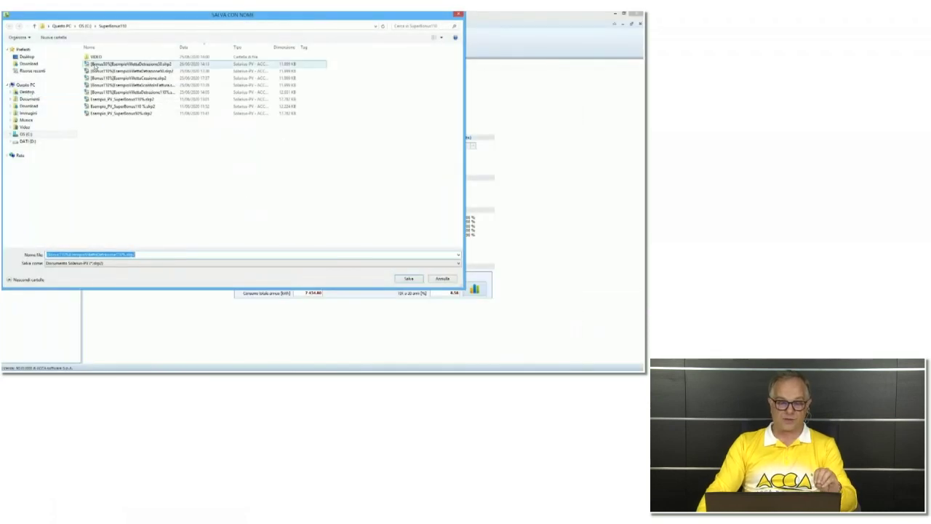
left_click(94, 66)
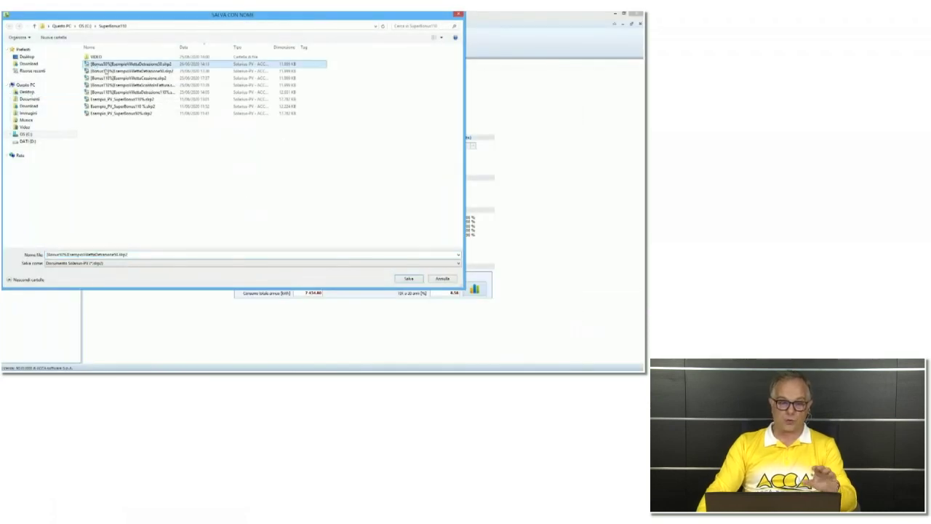
left_click(412, 280)
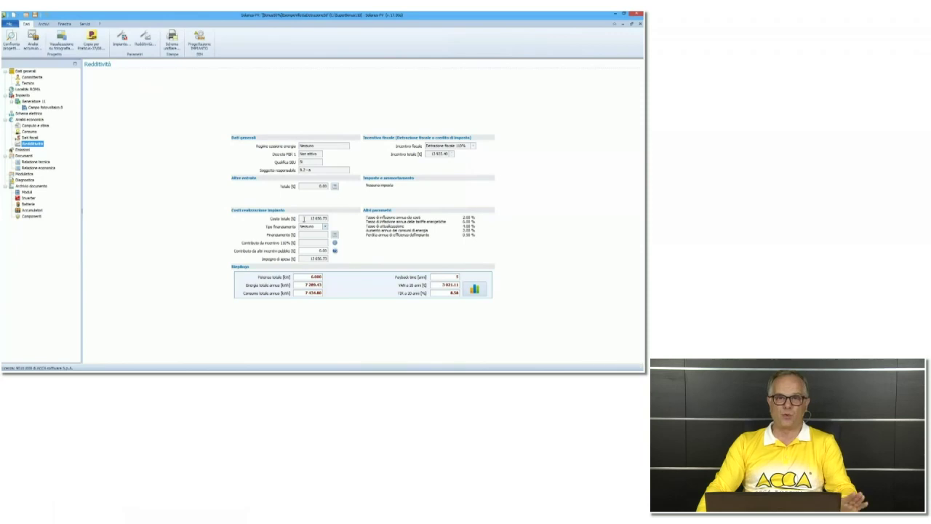
Change the project's tax incentive in the fiscal data to Detrazione fiscale 50%.
left_click(31, 137)
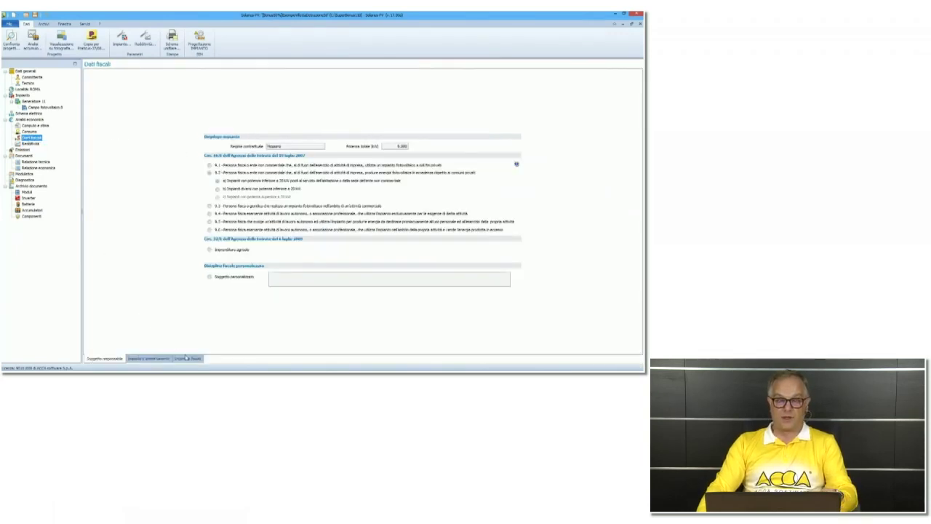
left_click(187, 357)
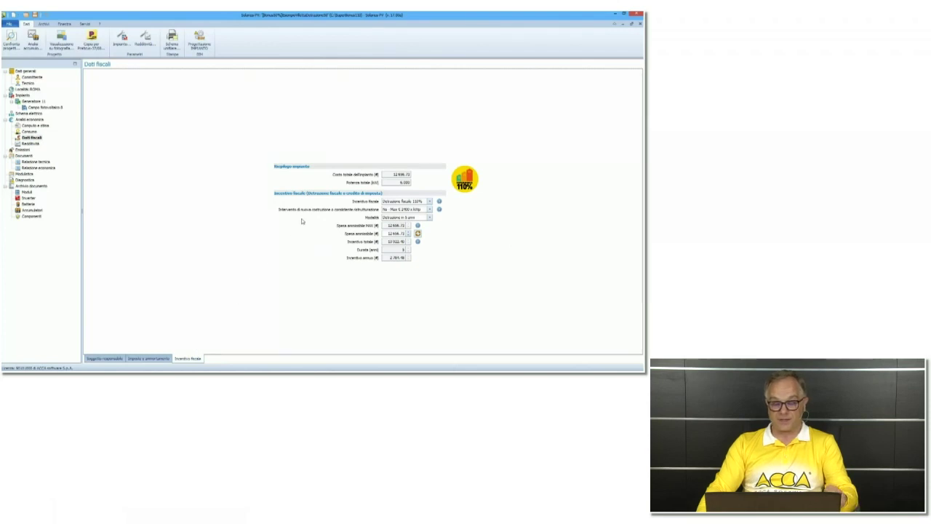
left_click(429, 201)
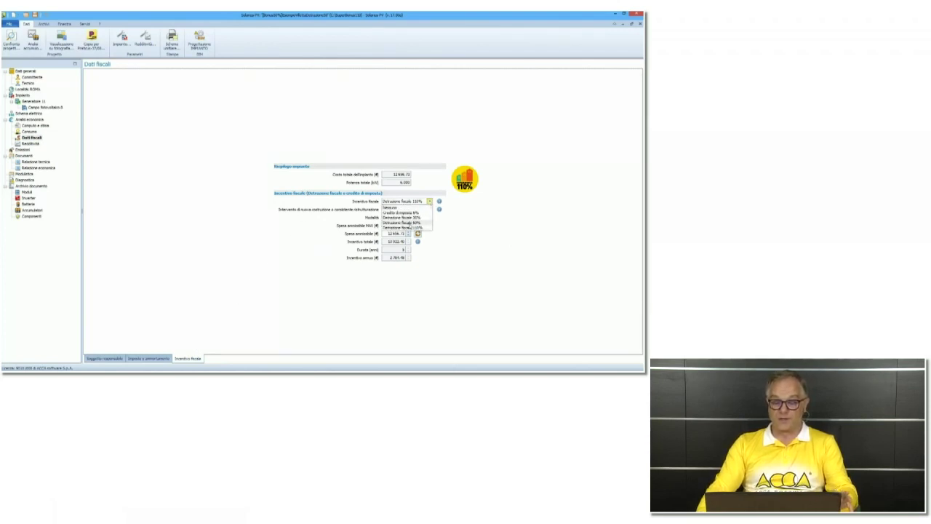
left_click(409, 223)
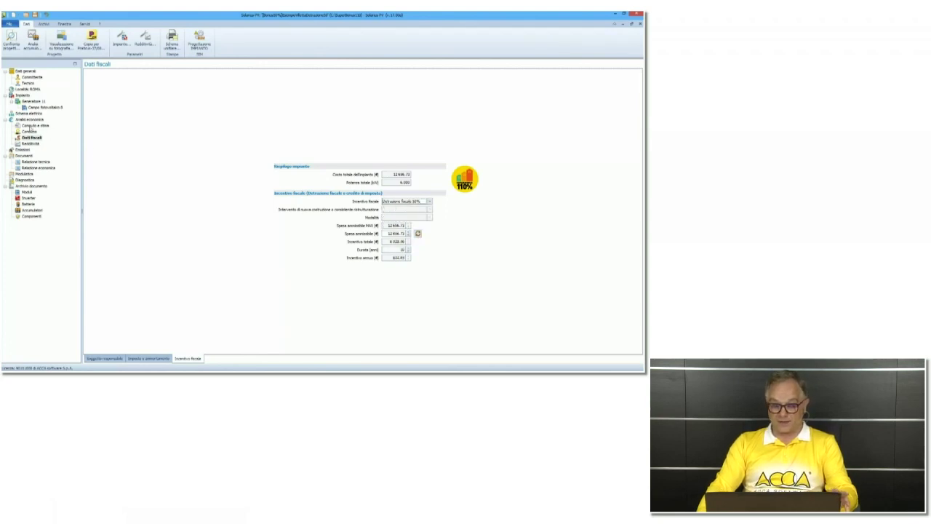
Set the energy cession regime to Scambio sul posto, then review the fiscal data and the profitability summary.
left_click(32, 120)
left_click(257, 152)
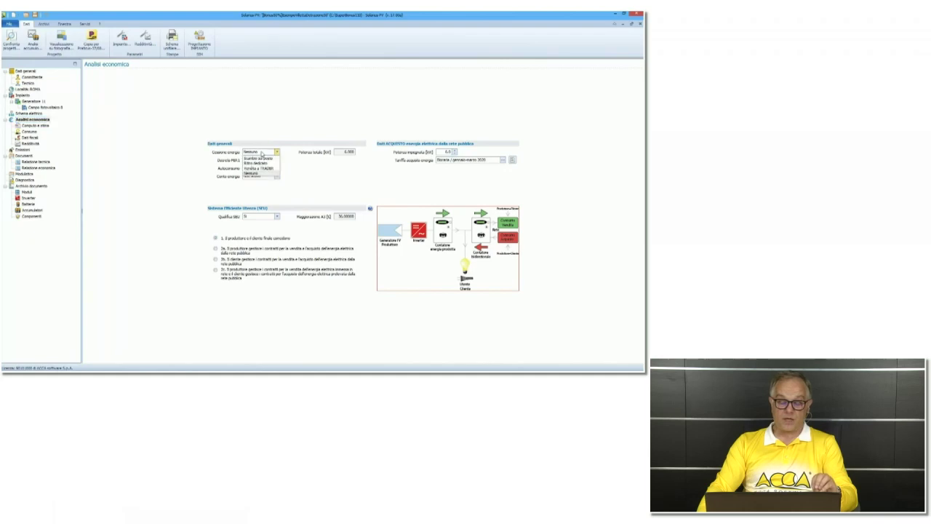
left_click(262, 160)
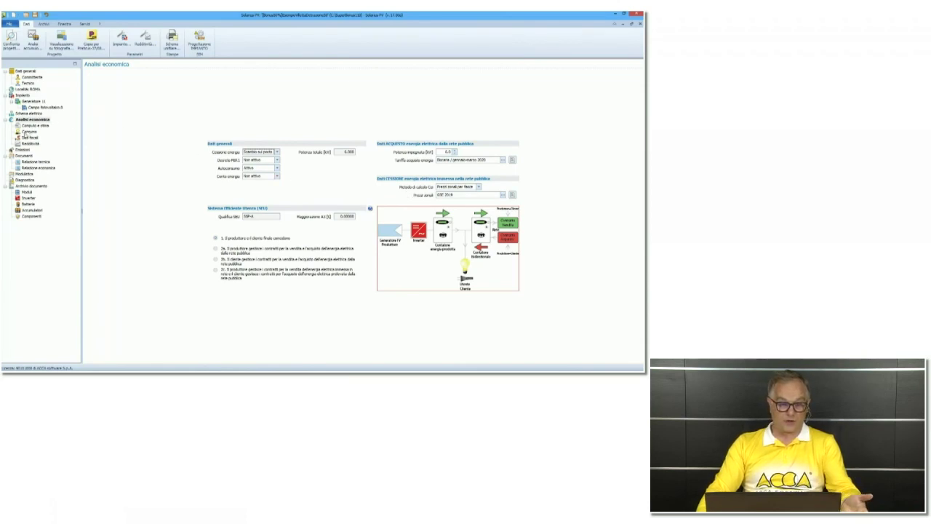
left_click(25, 138)
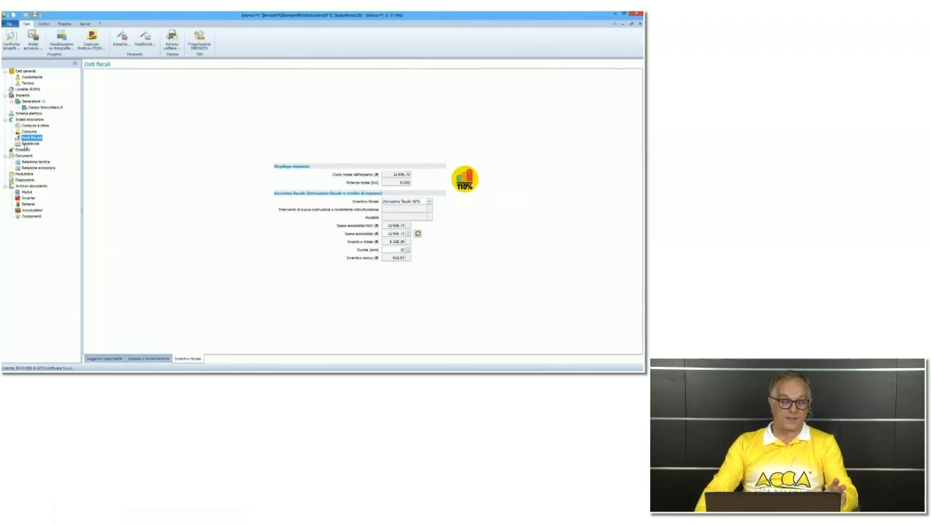
left_click(27, 144)
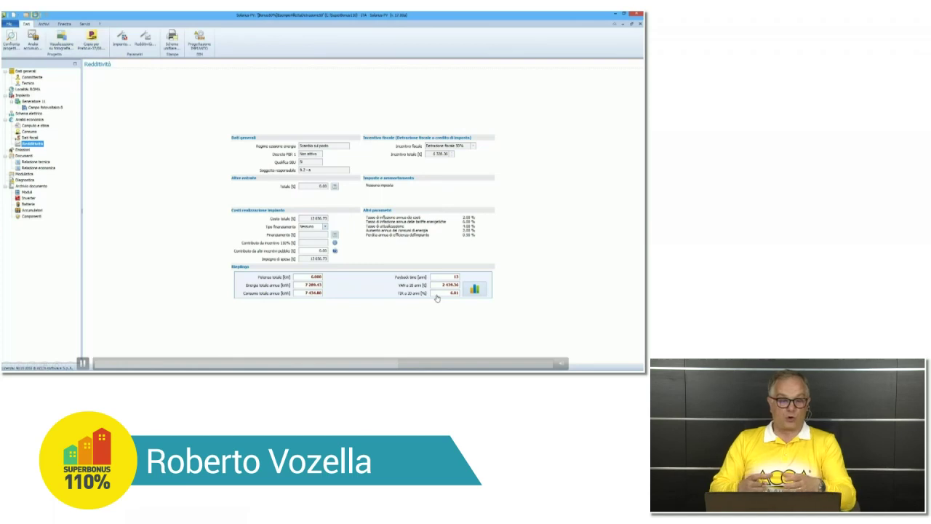
Compare the current project with [Bonus110%]EsempioVillettaDetrazione110%.slrp2, examine payback time, VAN and TIR, and close the comparison.
left_click(11, 40)
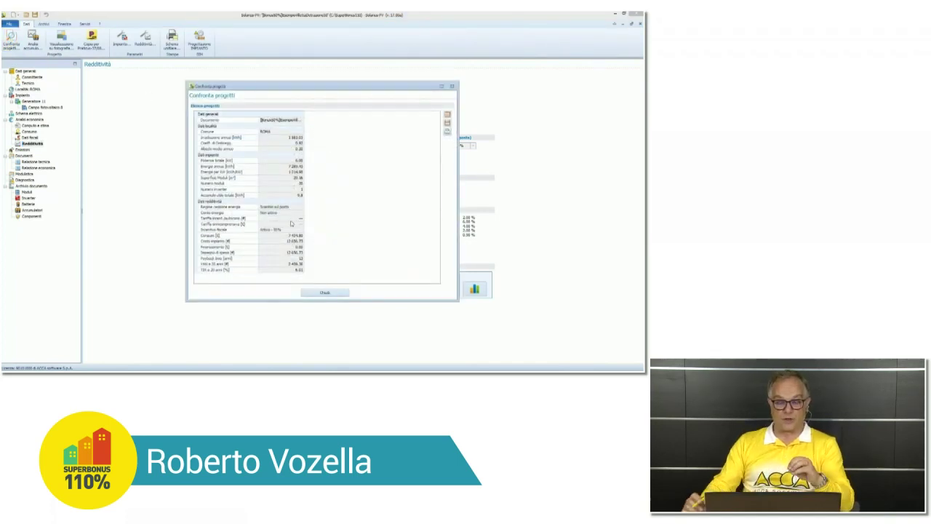
left_click(447, 123)
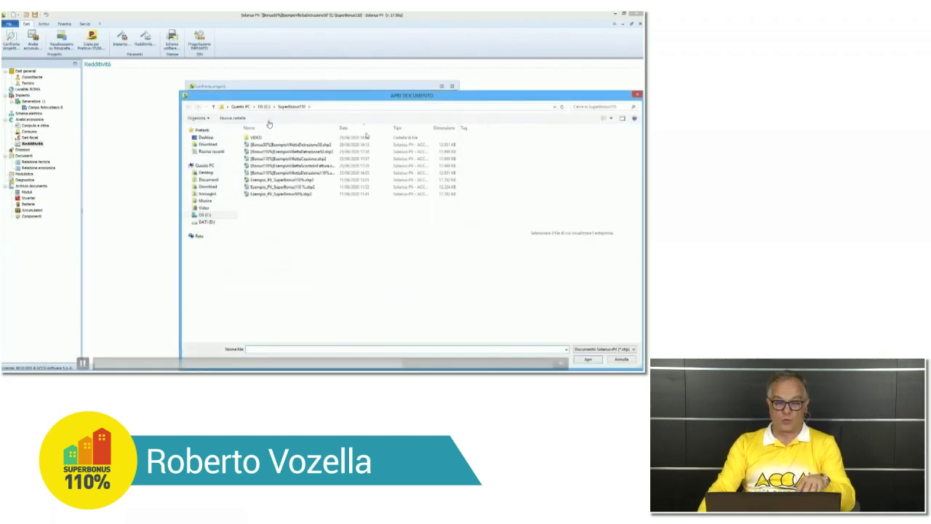
left_click(304, 151)
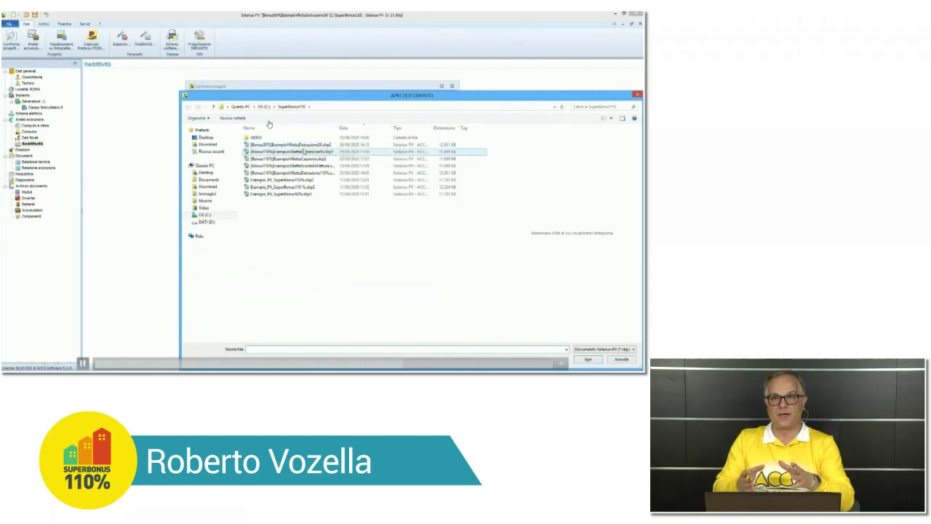
left_click(300, 158)
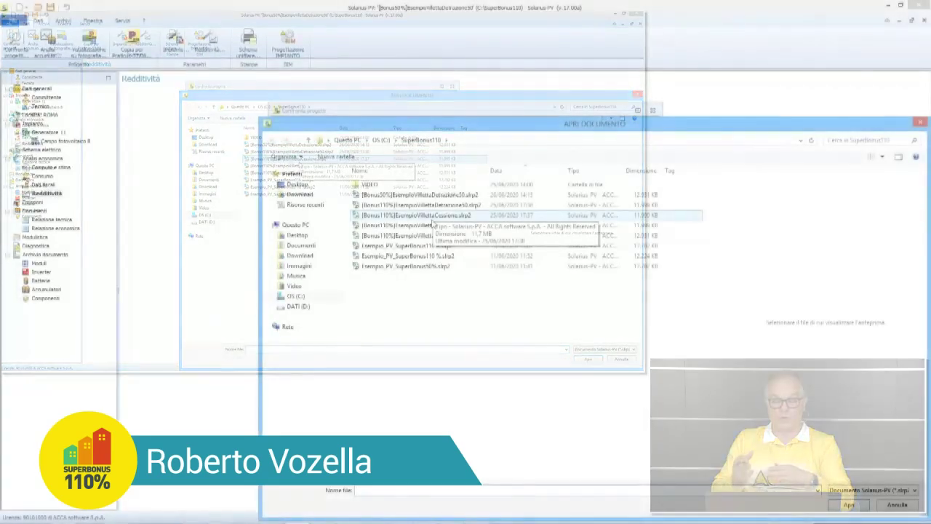
left_click(414, 236)
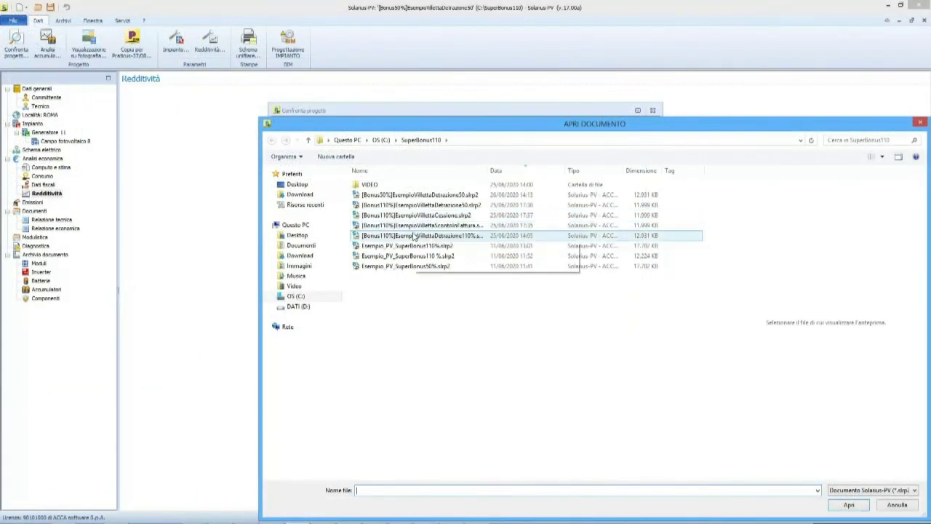
left_click(414, 237)
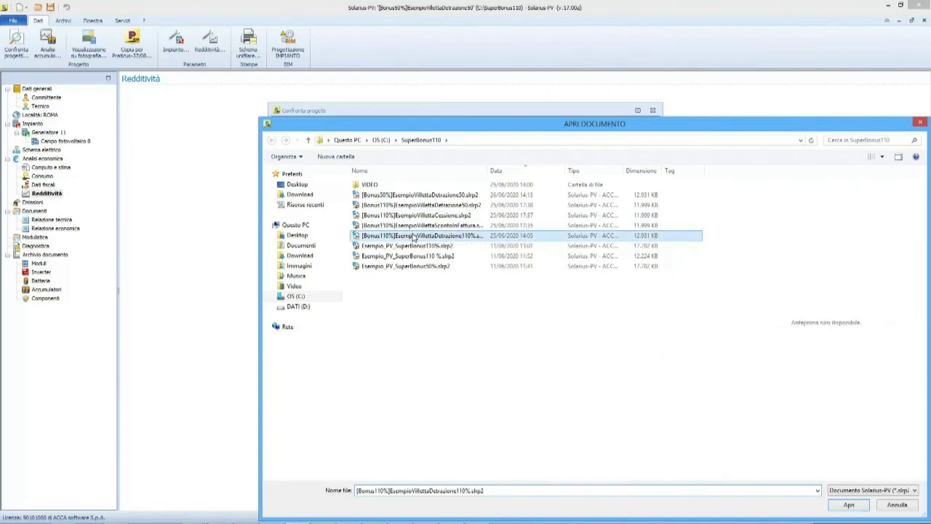
left_click(850, 505)
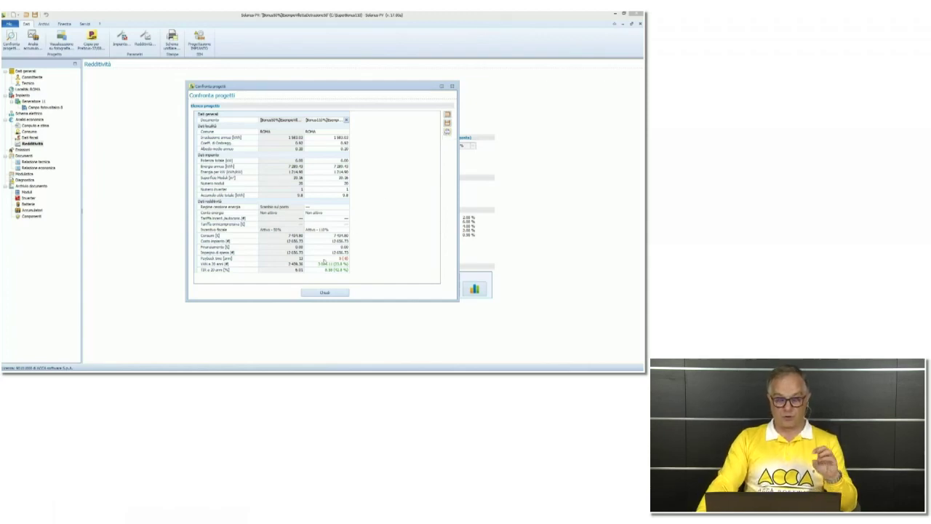
left_click(323, 294)
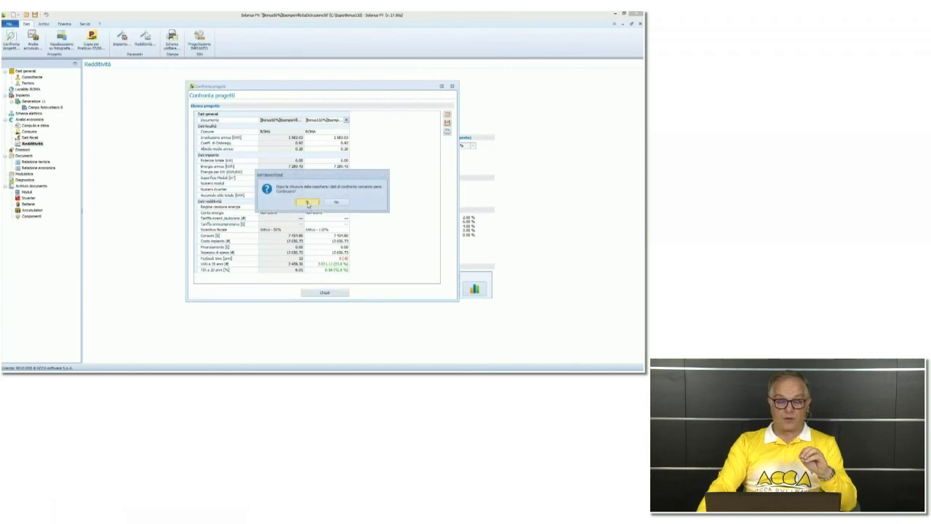
left_click(307, 203)
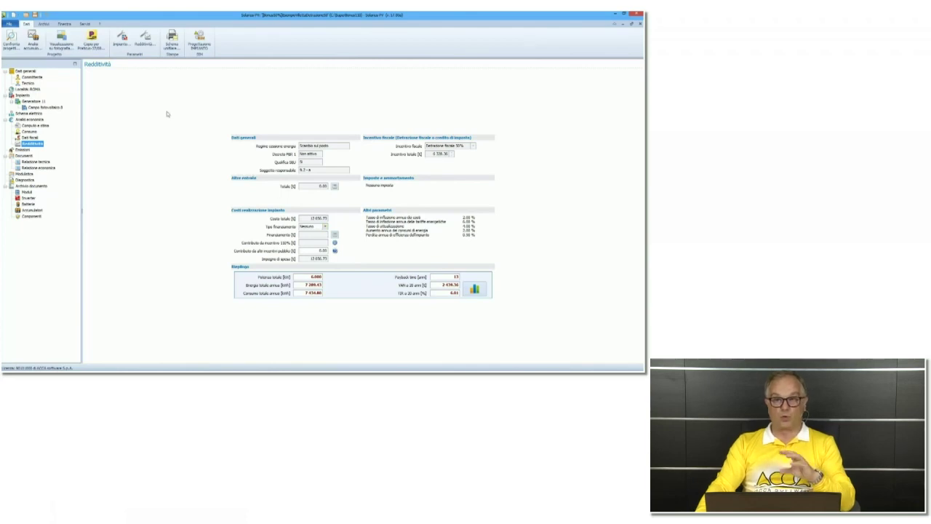
Switch to the open project [Bonus110%]EsempioVillettaDetrazione110% and return to its data commands.
left_click(64, 24)
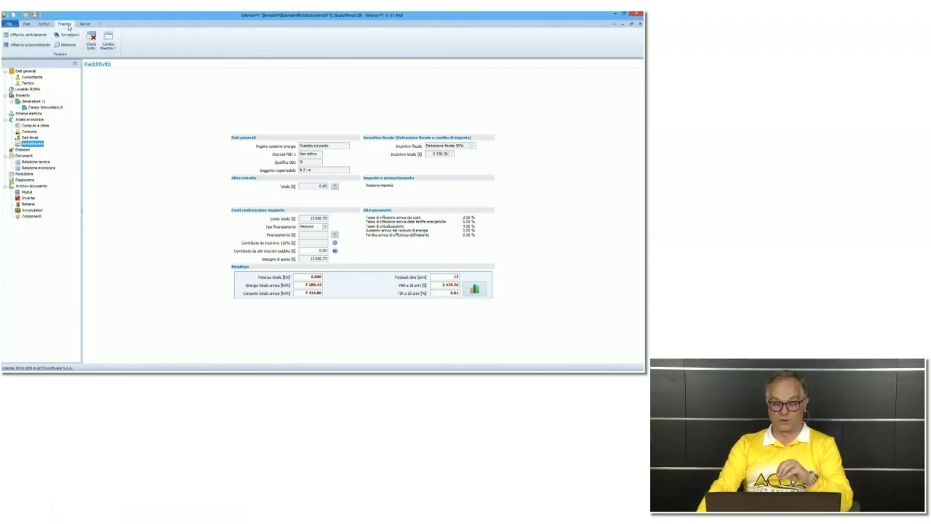
left_click(110, 45)
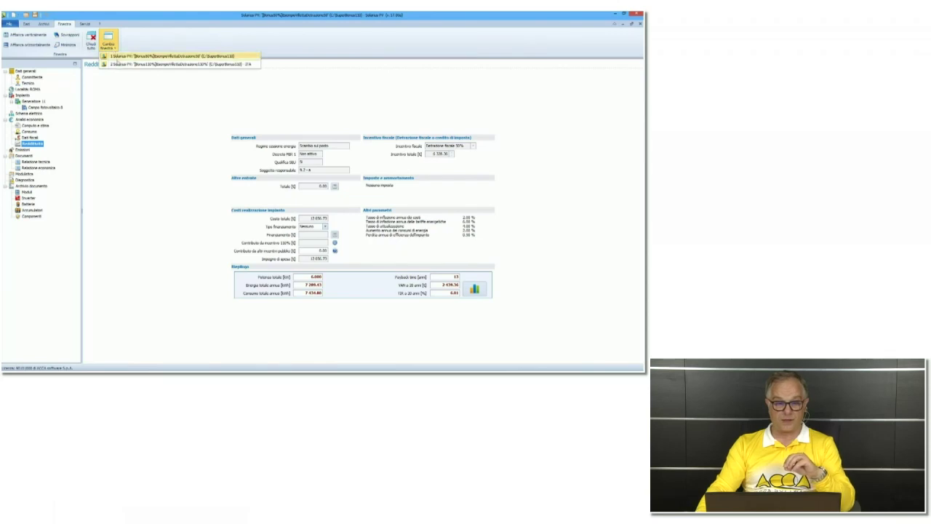
left_click(119, 64)
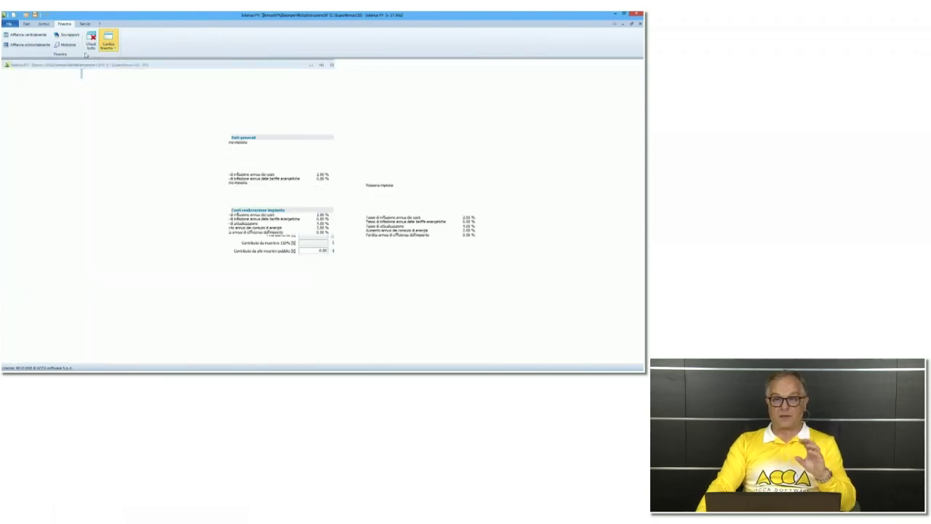
left_click(27, 24)
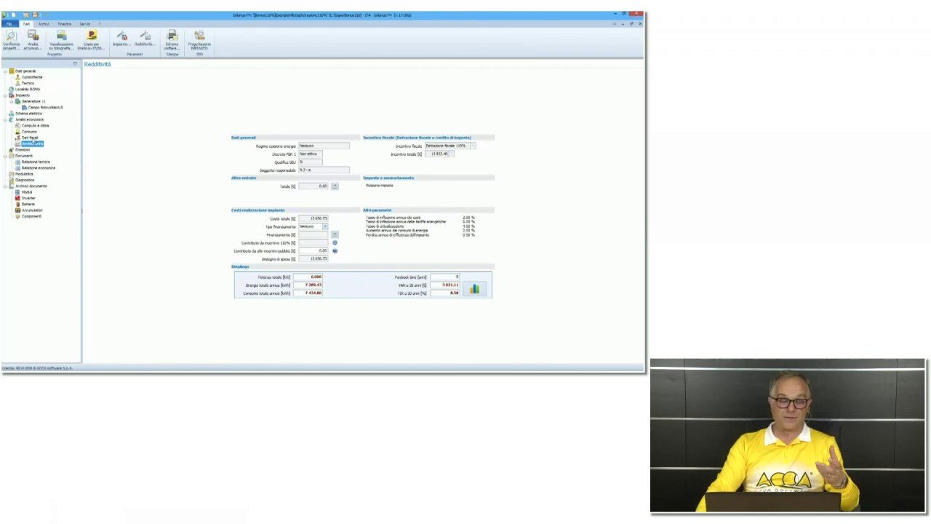
Set the mode of the 110% tax incentive to Sconto in fattura and review the project's profitability summary.
left_click(31, 137)
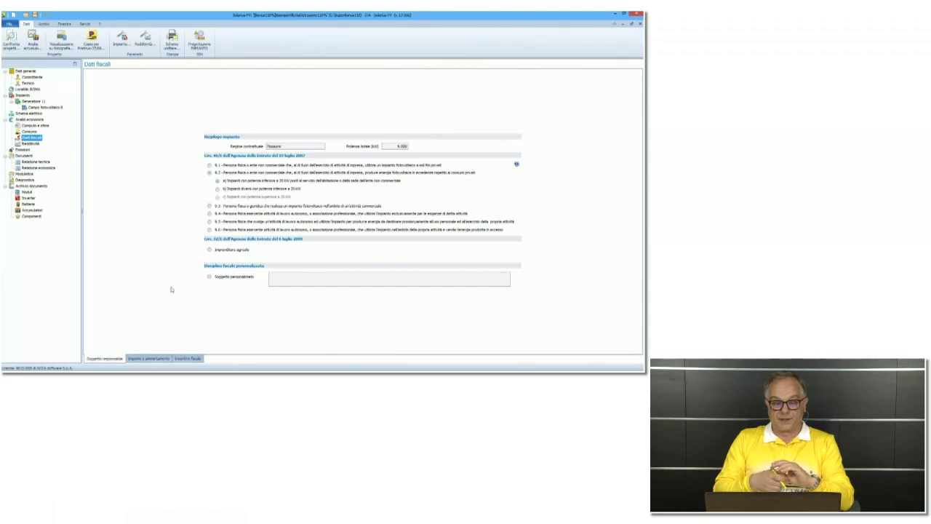
left_click(196, 357)
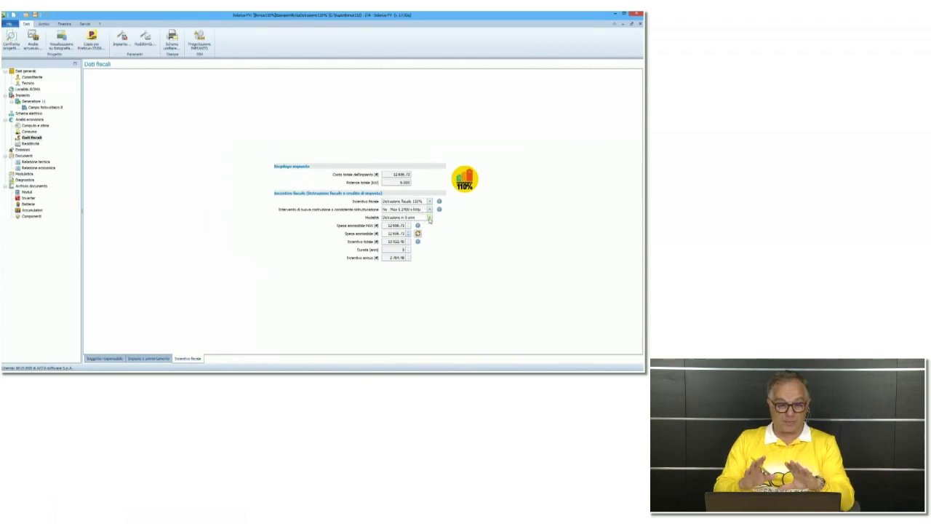
left_click(429, 217)
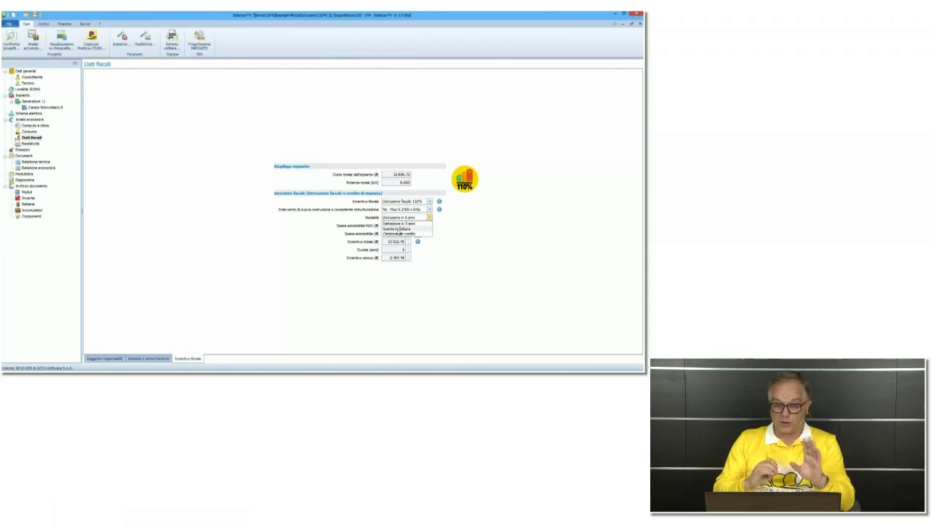
left_click(398, 229)
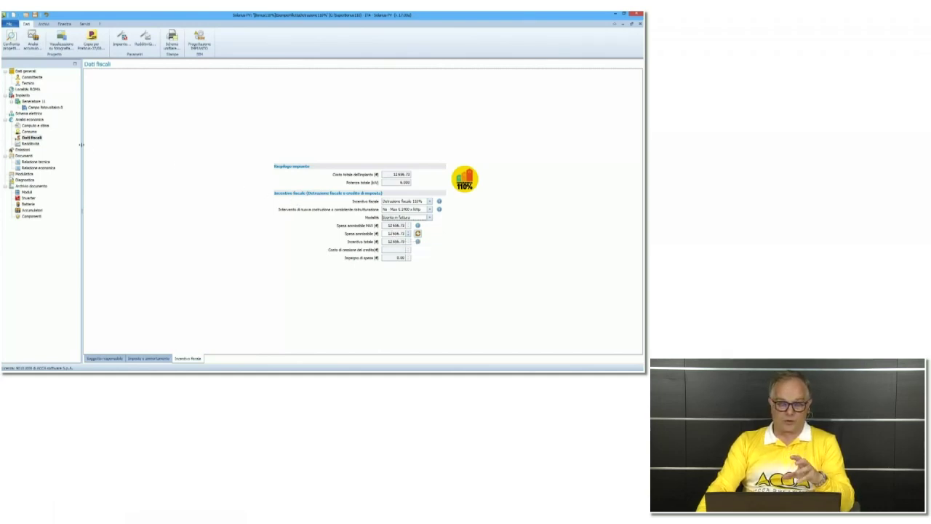
left_click(24, 144)
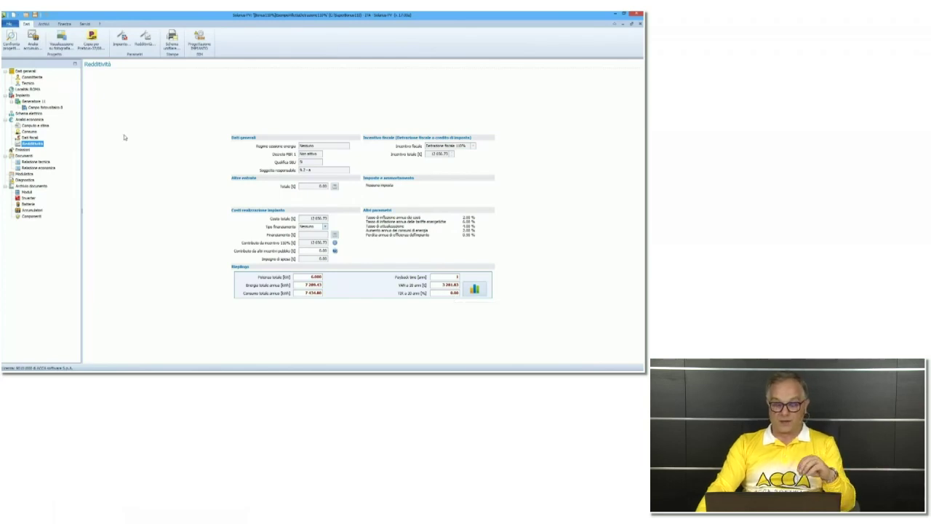
Save the project as [Bonus110%]ScontoInFattura.slrp2 in the SuperBonus110 folder, replacing the existing file.
left_click(10, 23)
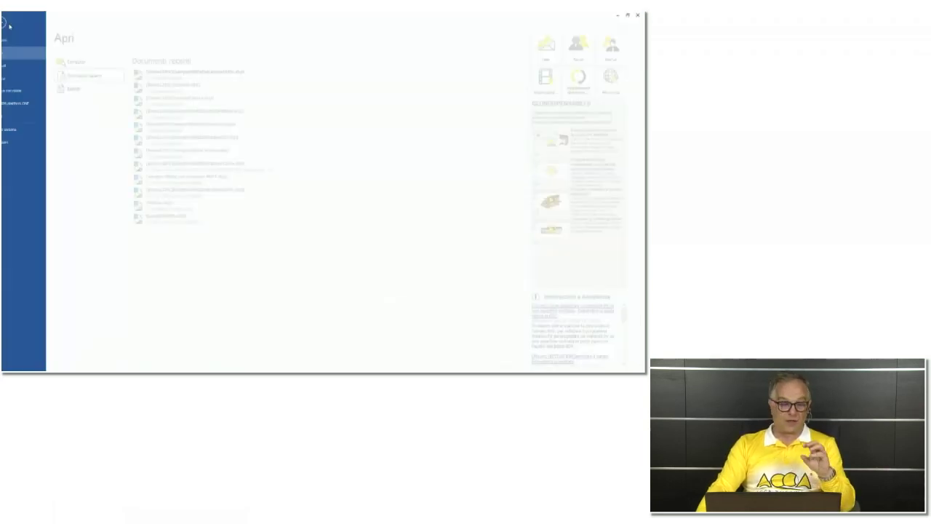
left_click(20, 90)
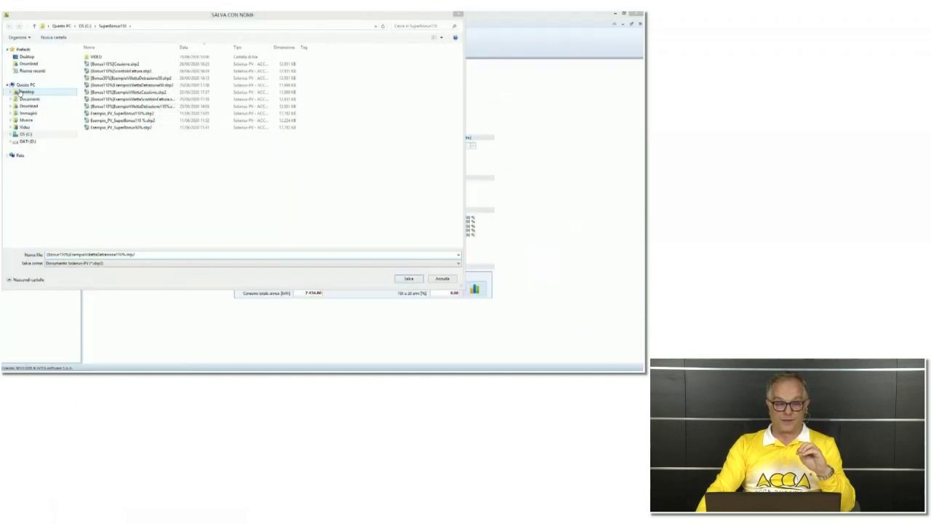
left_click(120, 70)
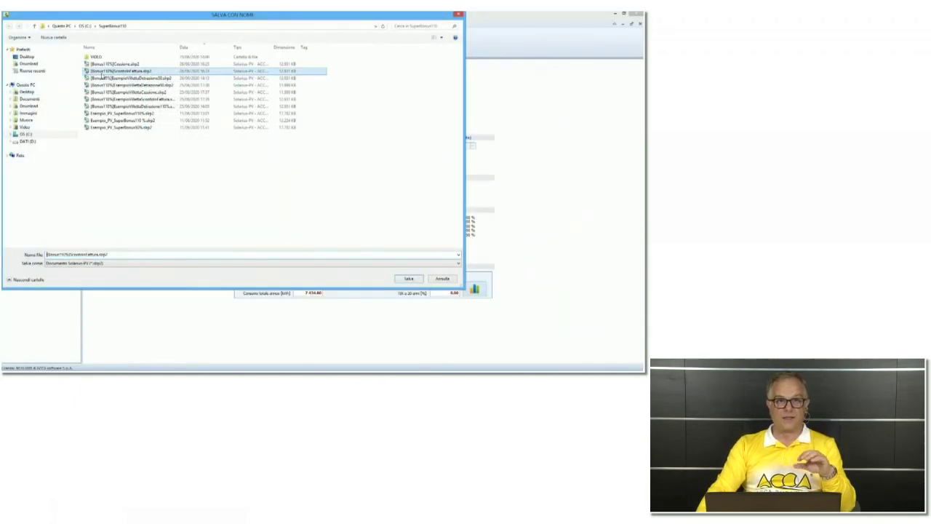
left_click(408, 279)
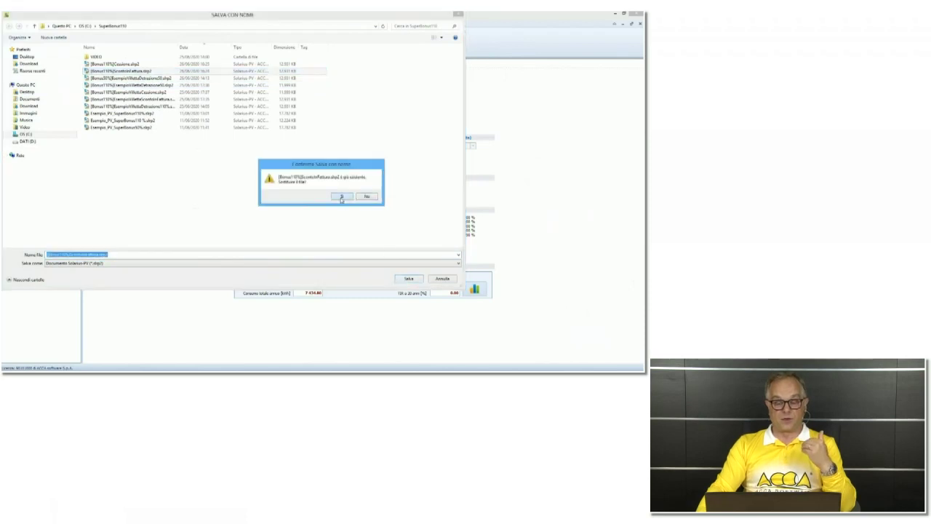
left_click(341, 198)
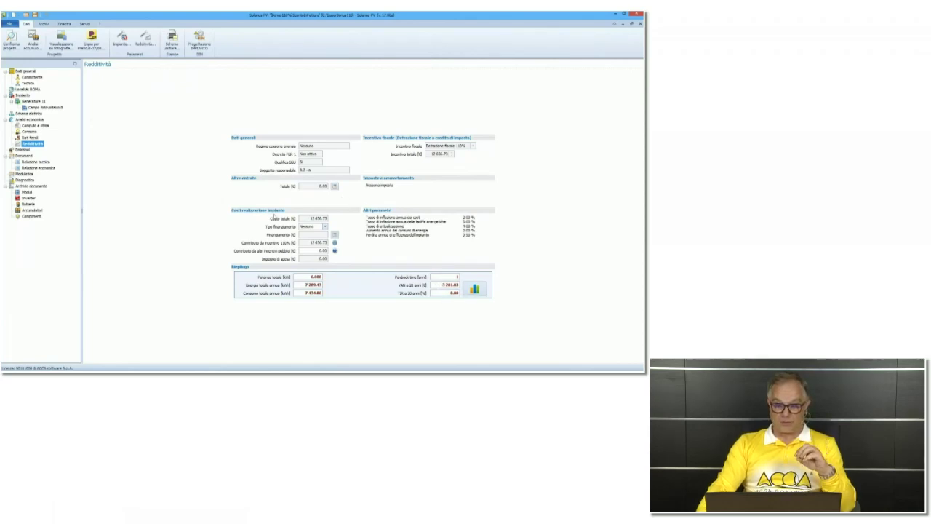
Set the 110% tax incentive mode to Cessione del credito with a credit transfer cost of 1300 euros and review the profitability summary.
left_click(30, 138)
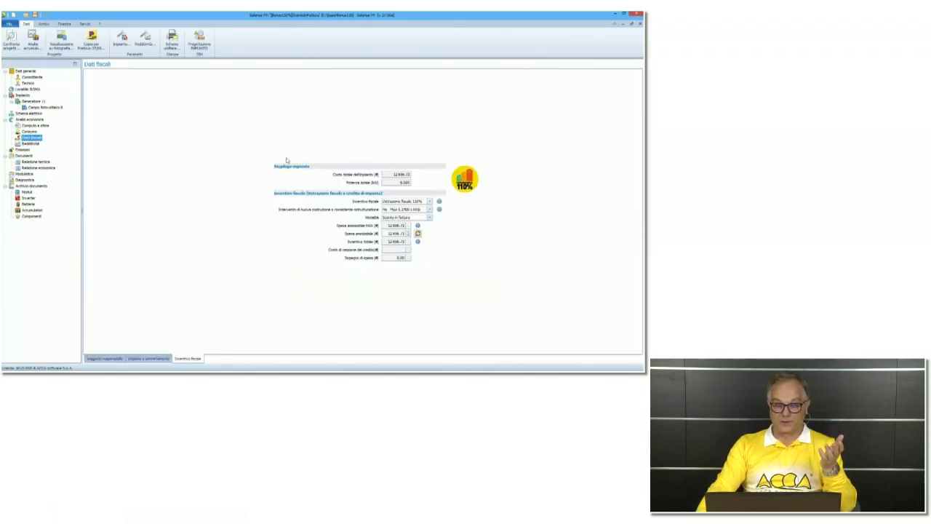
left_click(430, 218)
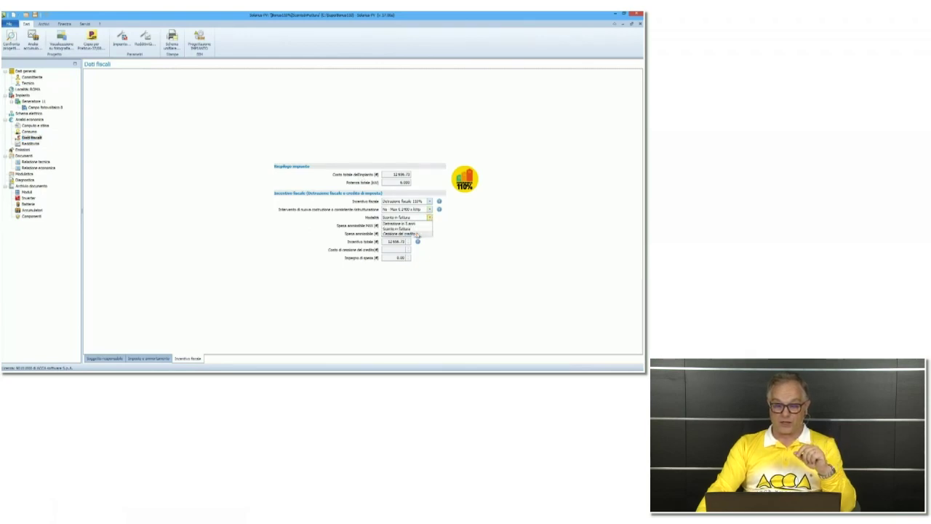
left_click(416, 233)
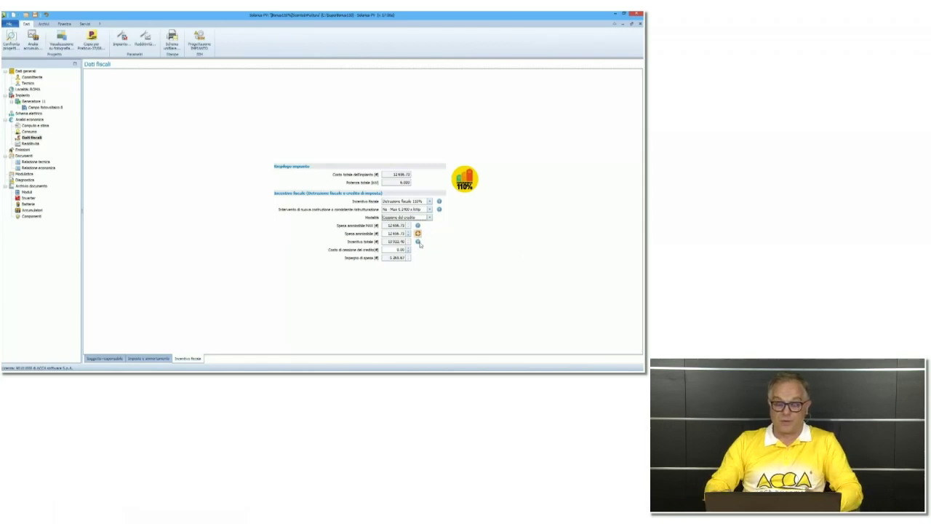
left_click(390, 249)
double_click(390, 248)
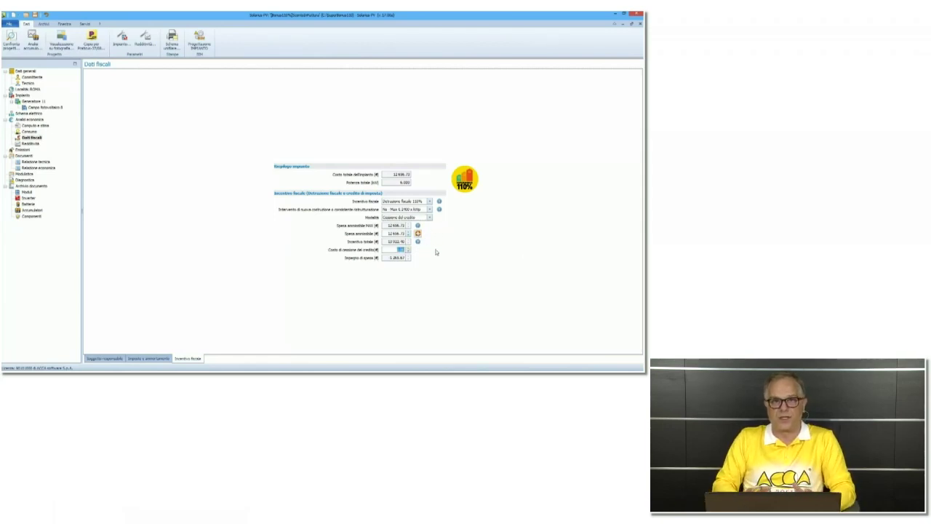
type("1300")
key("Tab")
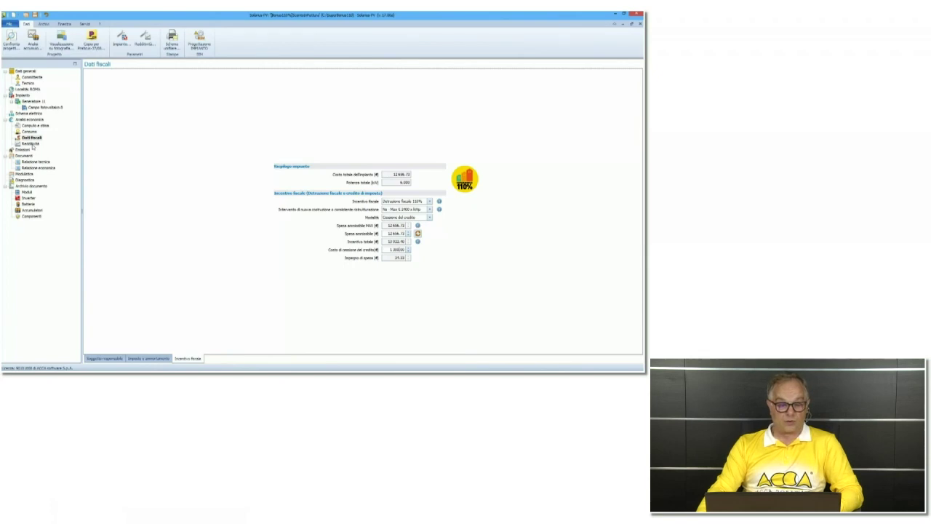
left_click(32, 144)
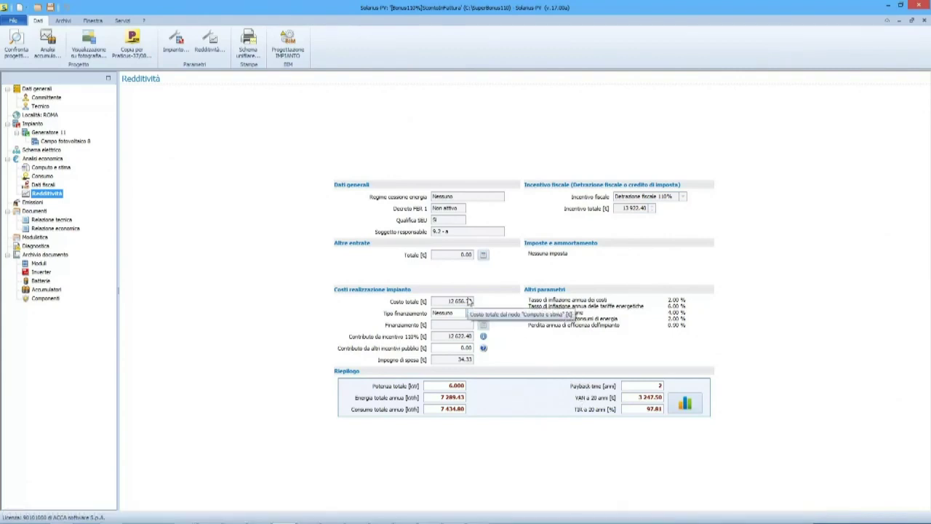
Save the project as [Bonus110%]Cessione.slrp2 in the SuperBonus110 folder, replacing the existing file.
left_click(13, 21)
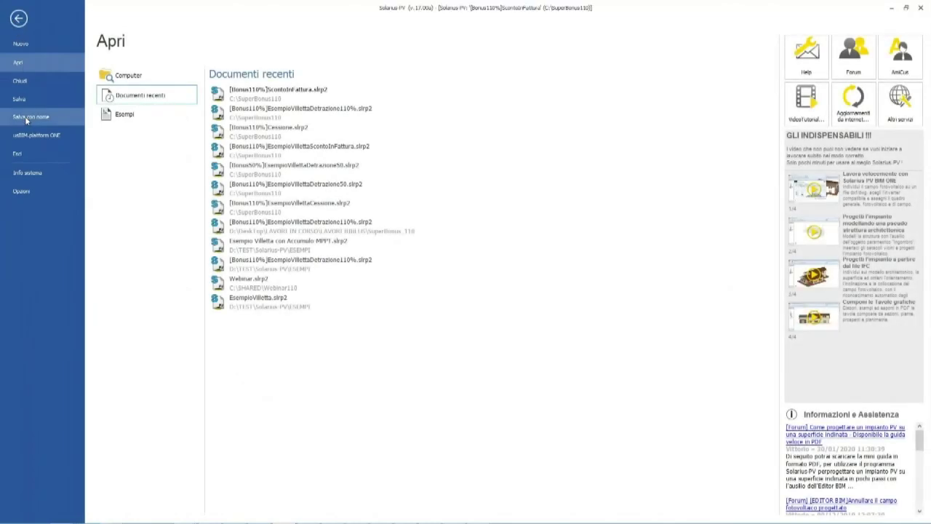
left_click(27, 118)
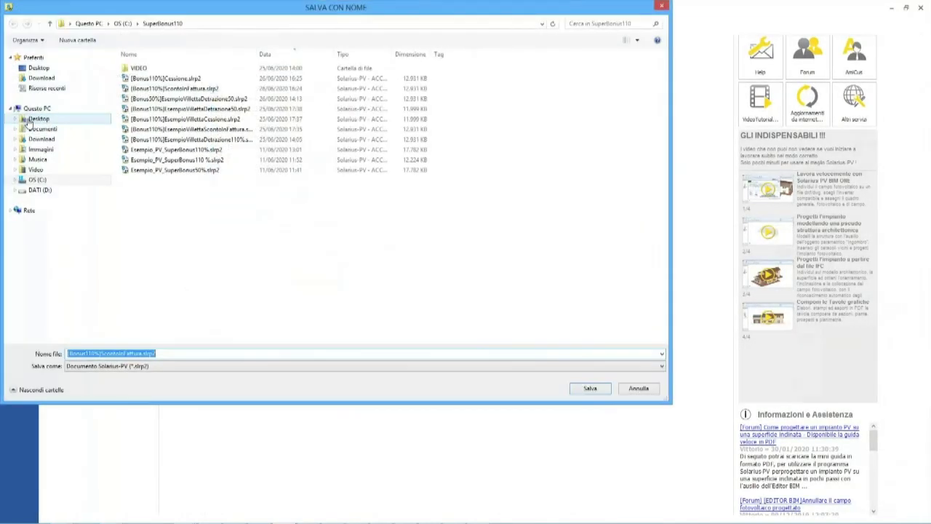
left_click(155, 80)
left_click(595, 389)
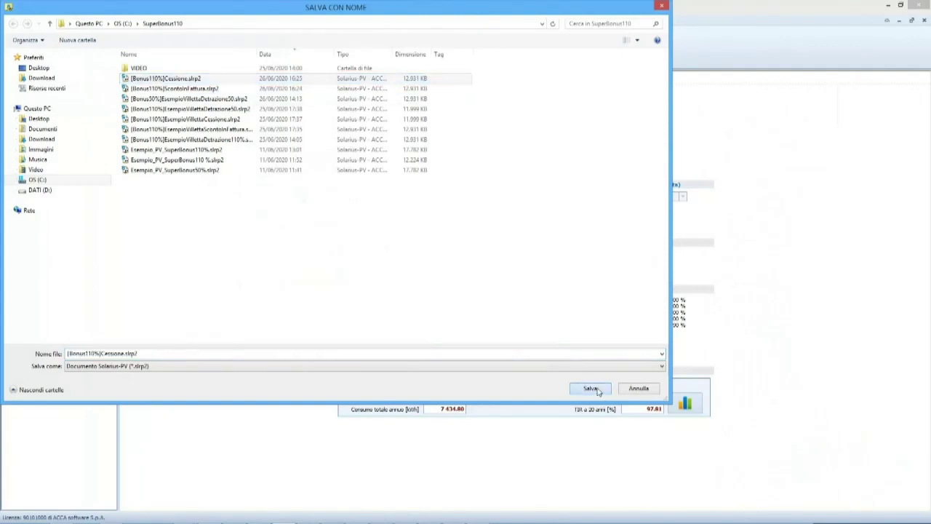
left_click(491, 270)
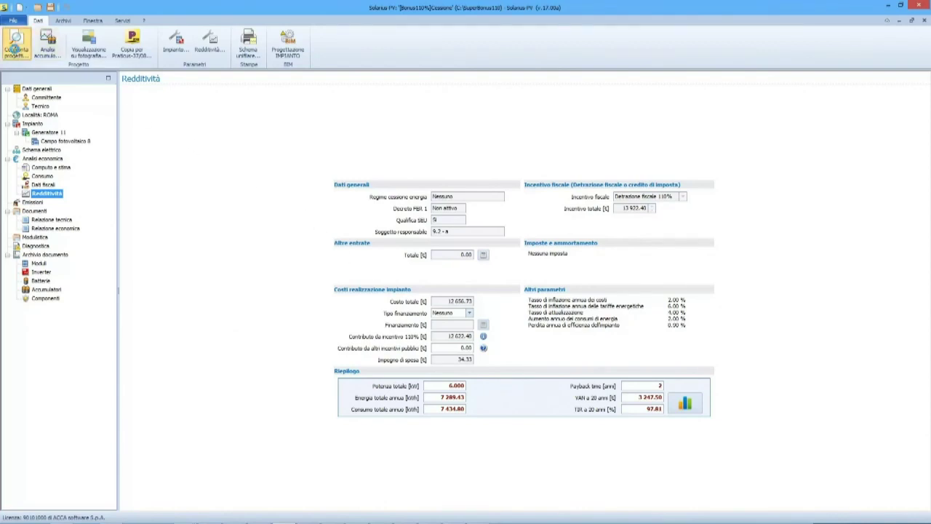
Compare the current project with [Bonus110%]ScontoInFattura.slrp2 and [Bonus110%]EsempioVillettaDetrazione110%.slrp2, examine the profitability differences, and close the comparison.
left_click(15, 45)
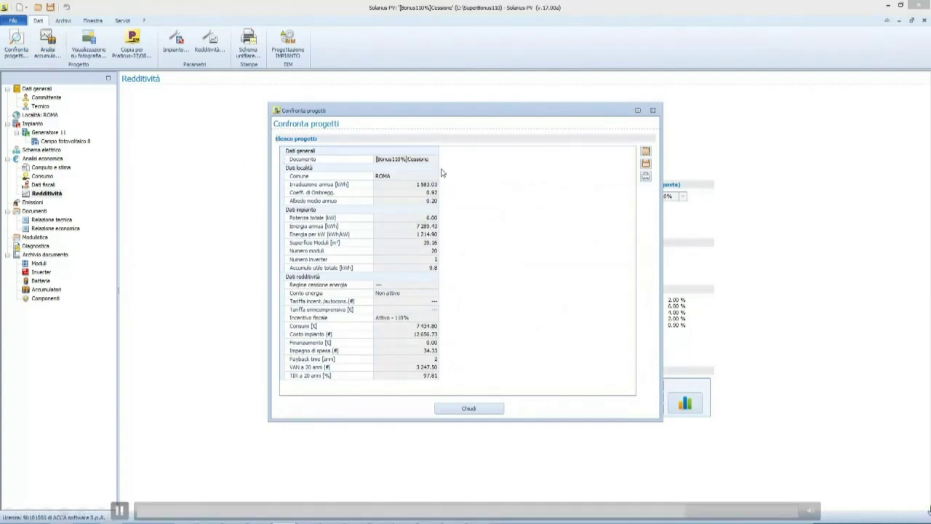
left_click(645, 151)
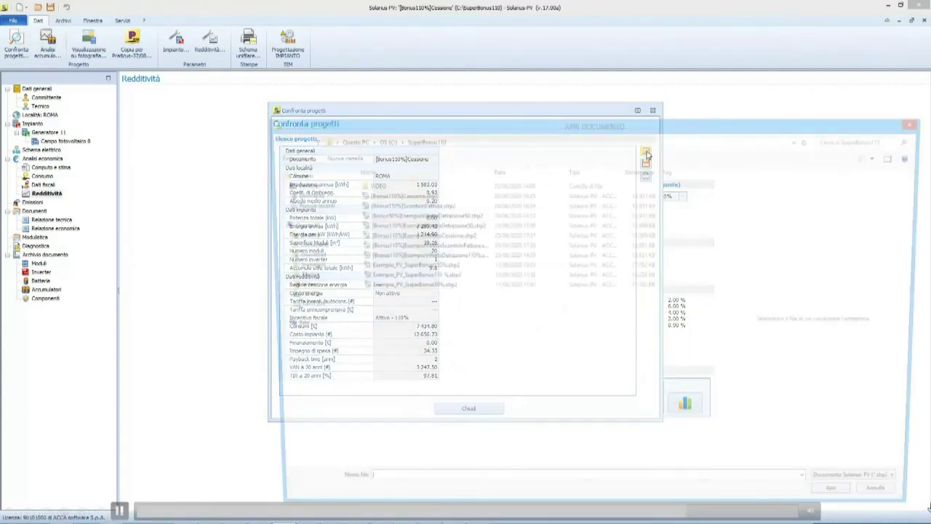
left_click(538, 204)
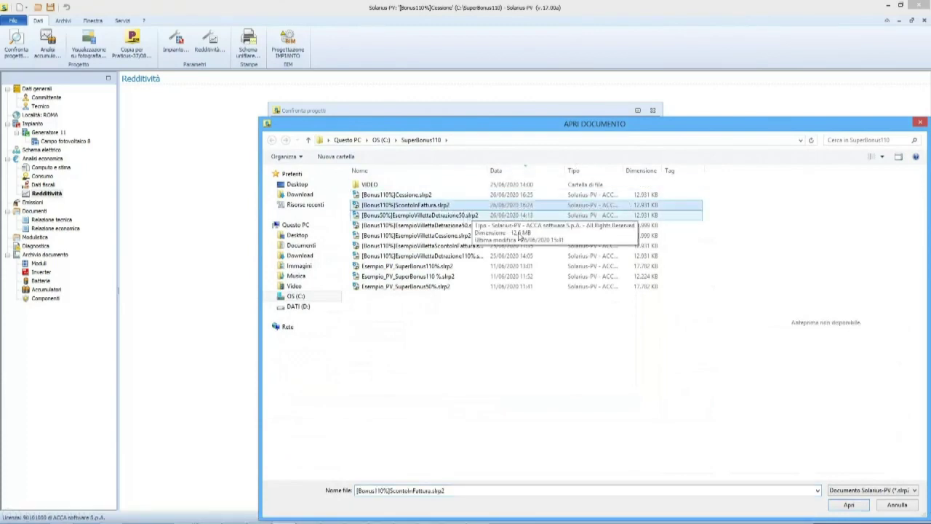
left_click(852, 504)
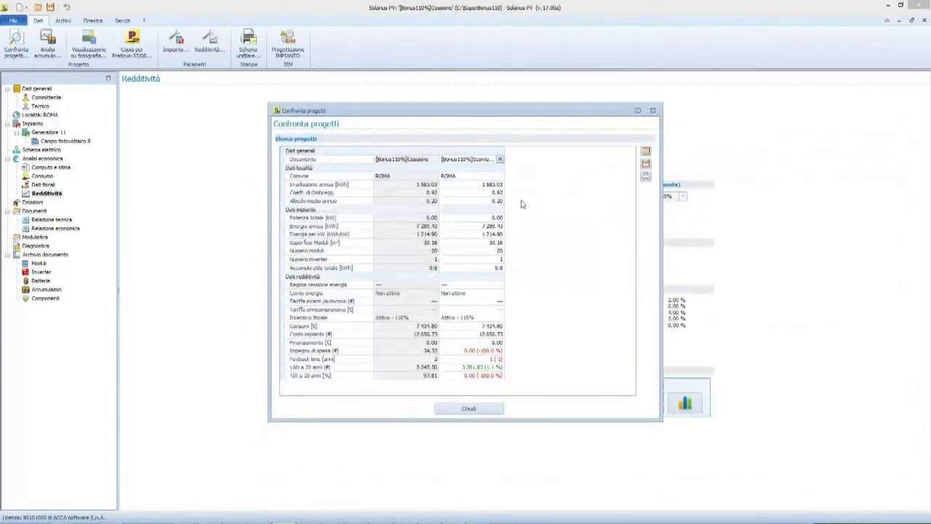
left_click(645, 151)
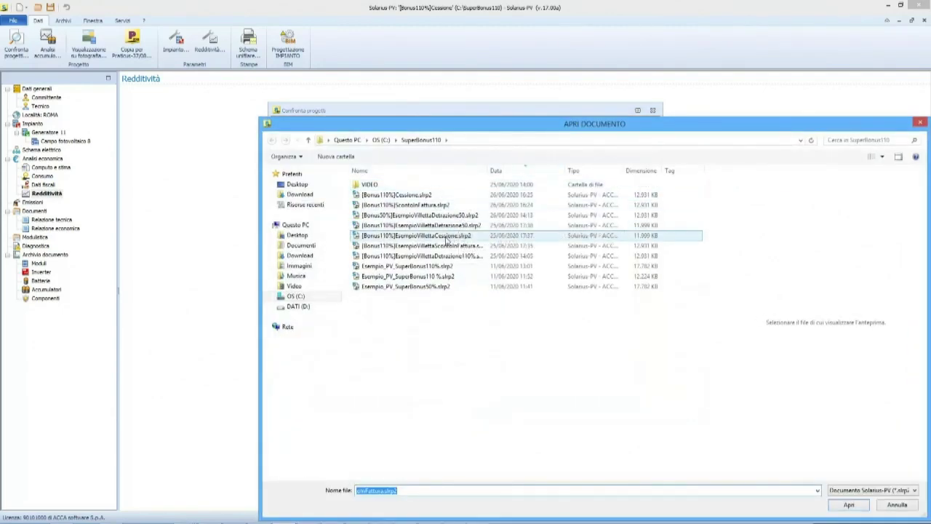
left_click(428, 256)
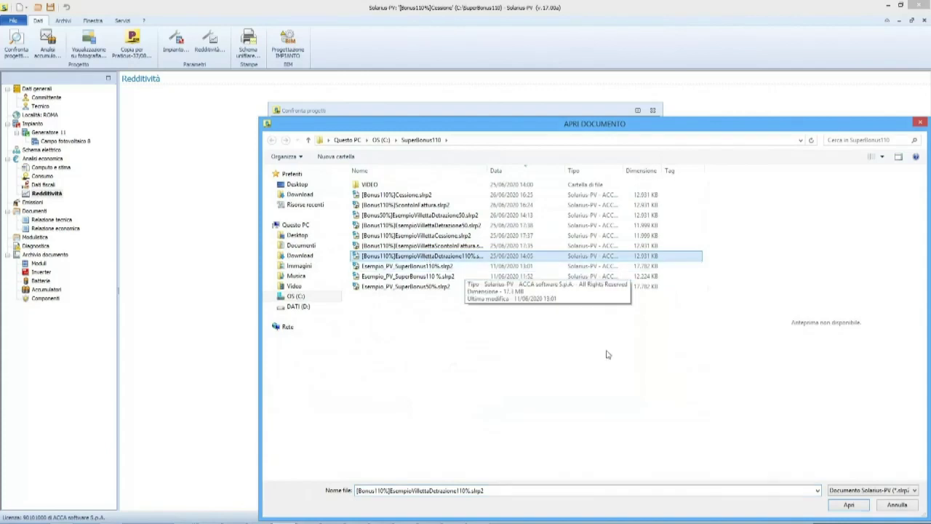
left_click(848, 505)
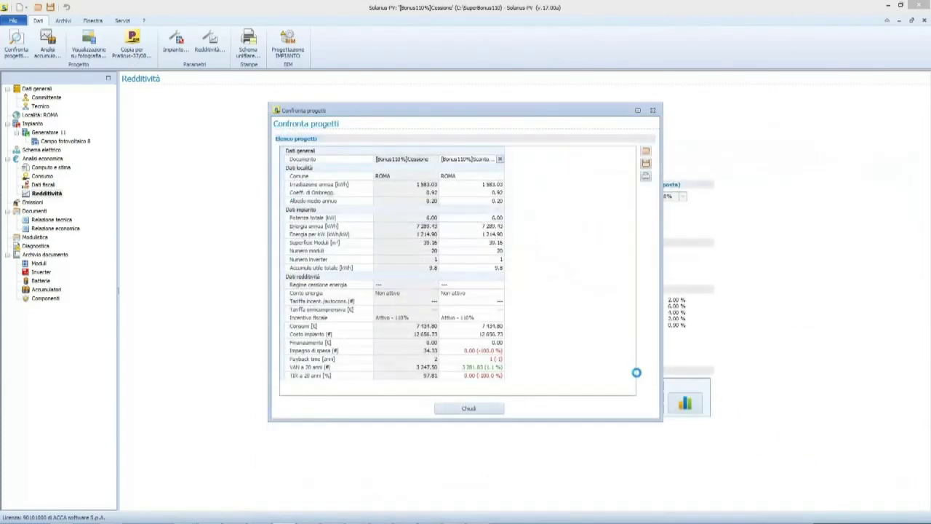
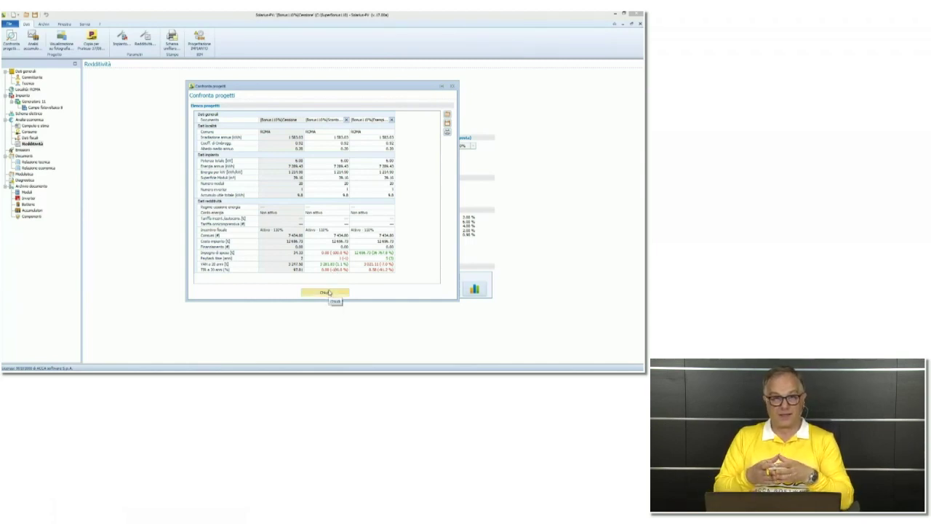
left_click(330, 293)
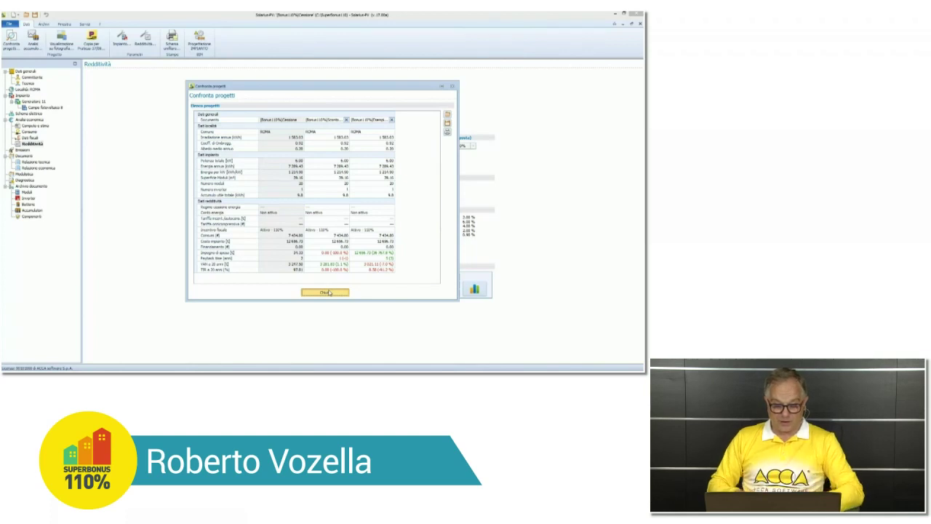
Open the project [Bonus110%]ScontoInFattura, compose its technical report with the index included, and read through the report.
mouse_move(145, 340)
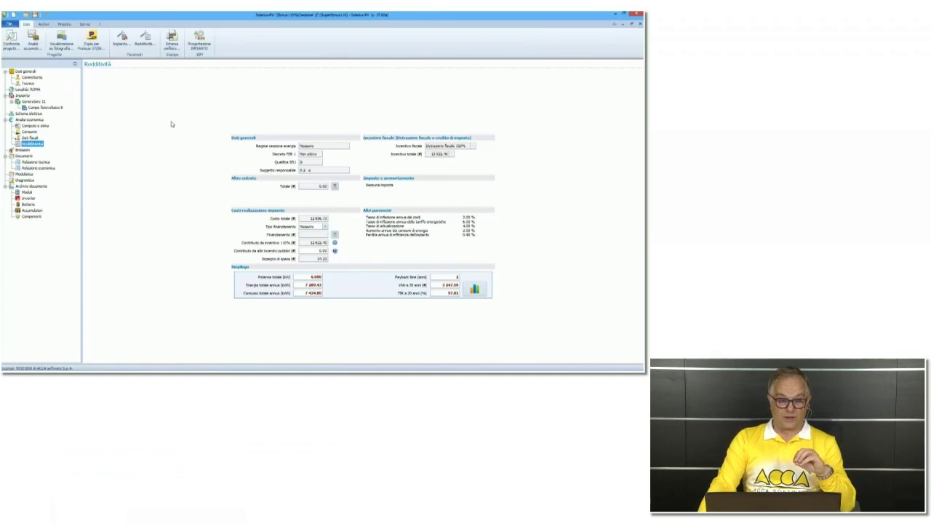
left_click(9, 25)
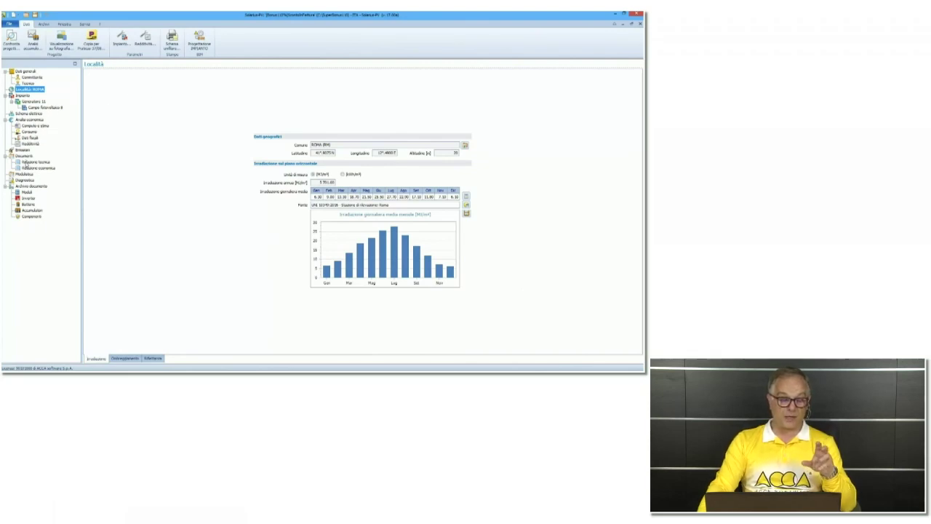
left_click(33, 162)
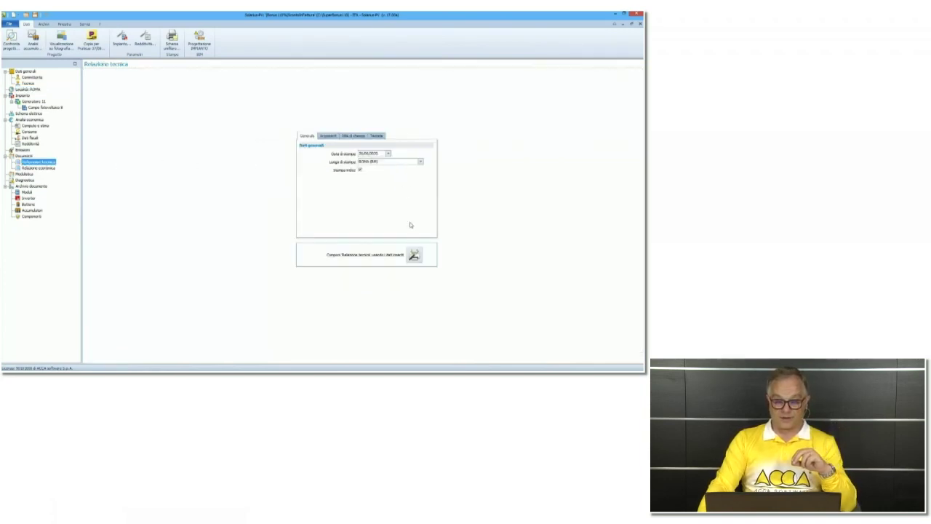
left_click(414, 255)
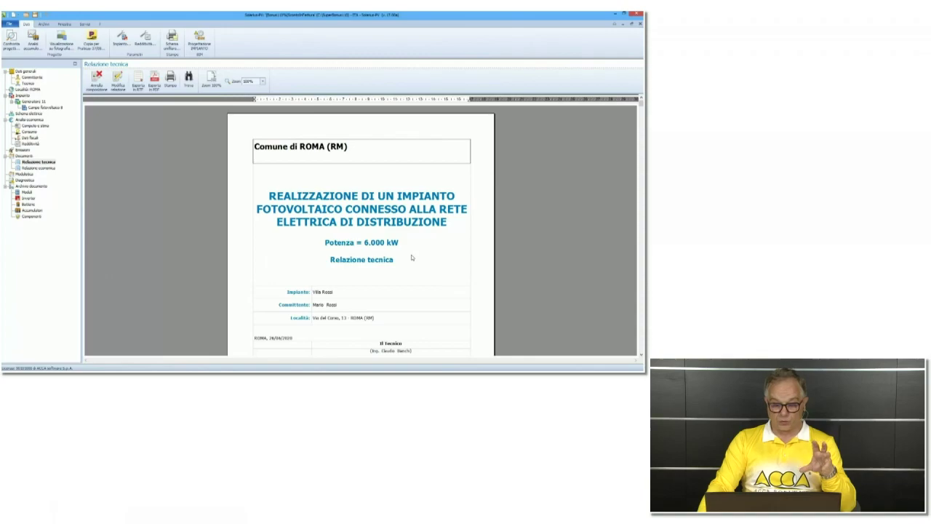
scroll(411, 258, "down", 15)
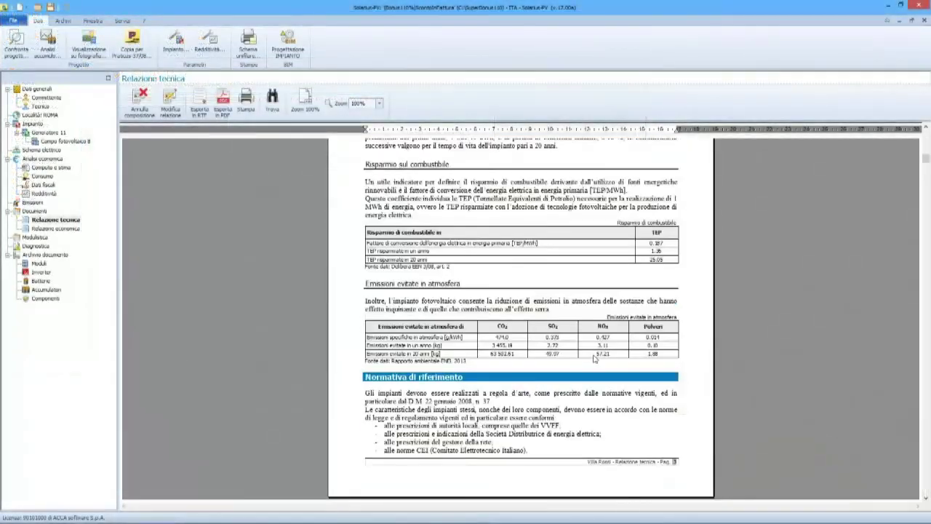
scroll(594, 358, "down", 20)
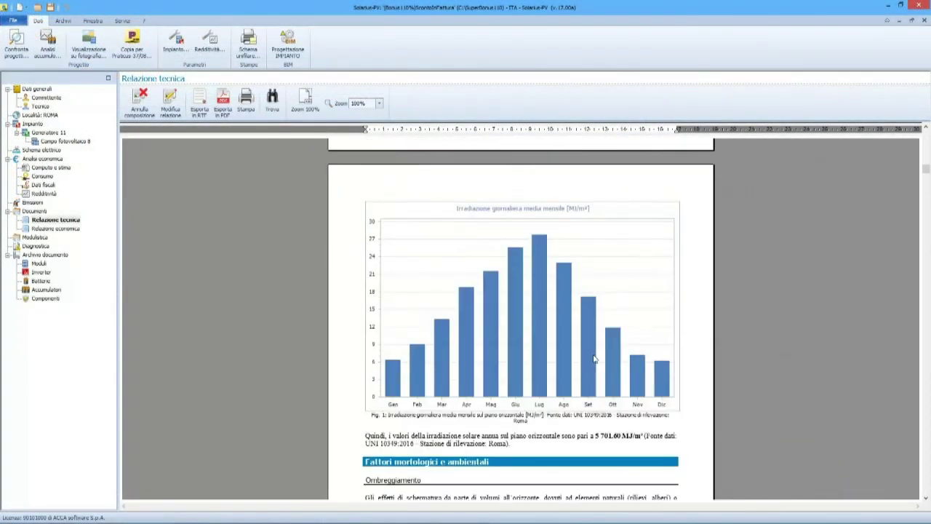
scroll(594, 358, "down", 20)
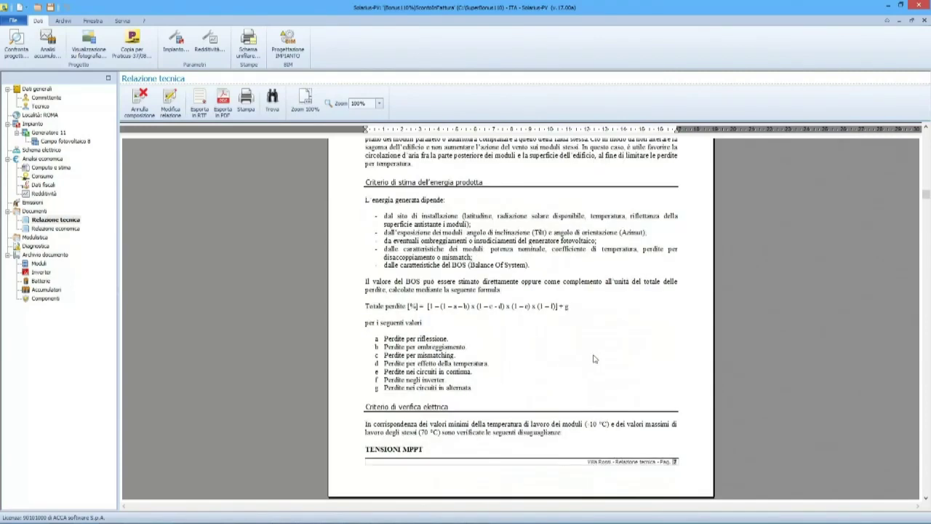
scroll(593, 358, "down", 20)
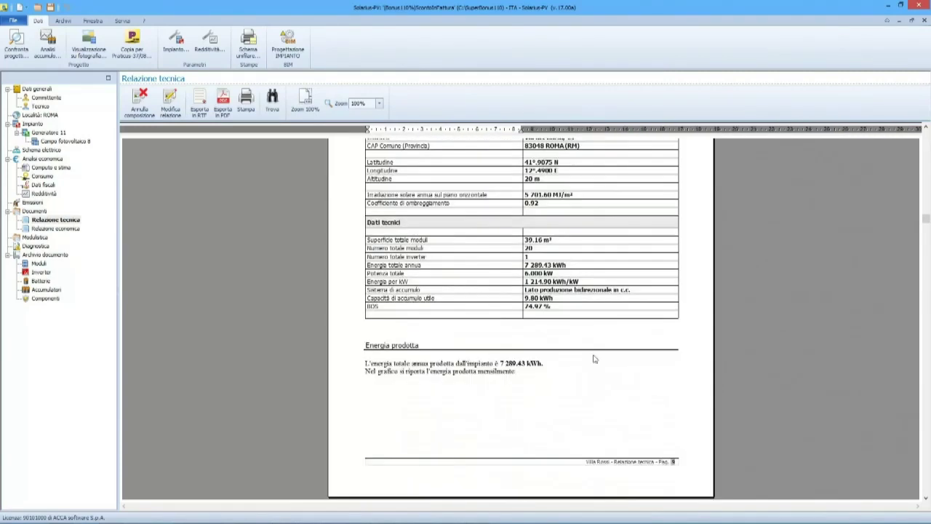
scroll(594, 358, "down", 4)
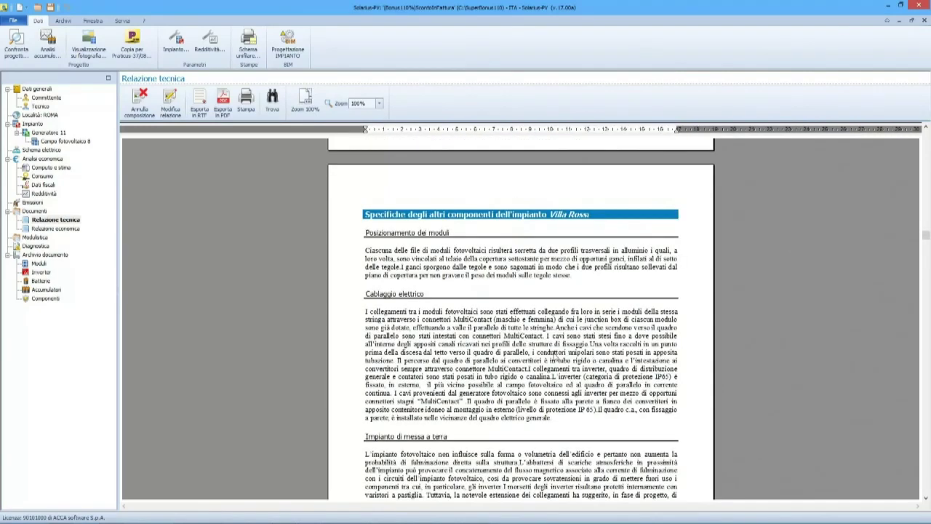
Compose the project's economic report and examine its producibility, consumption, tax incentive, energy purchase and SEU sections.
left_click(65, 230)
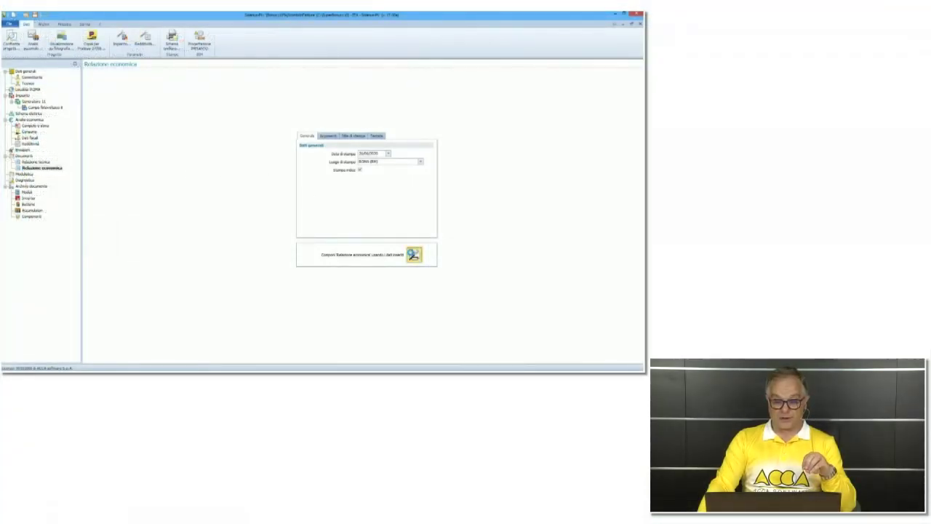
left_click(414, 254)
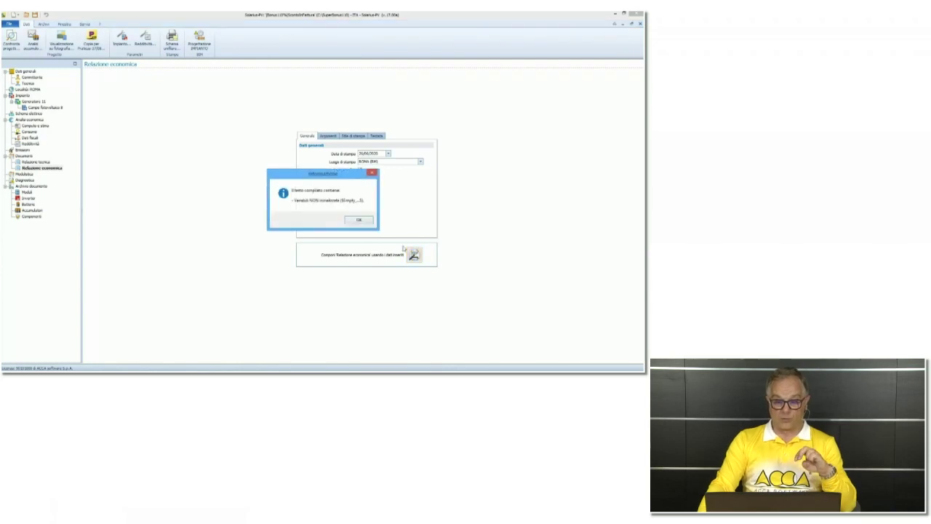
left_click(363, 219)
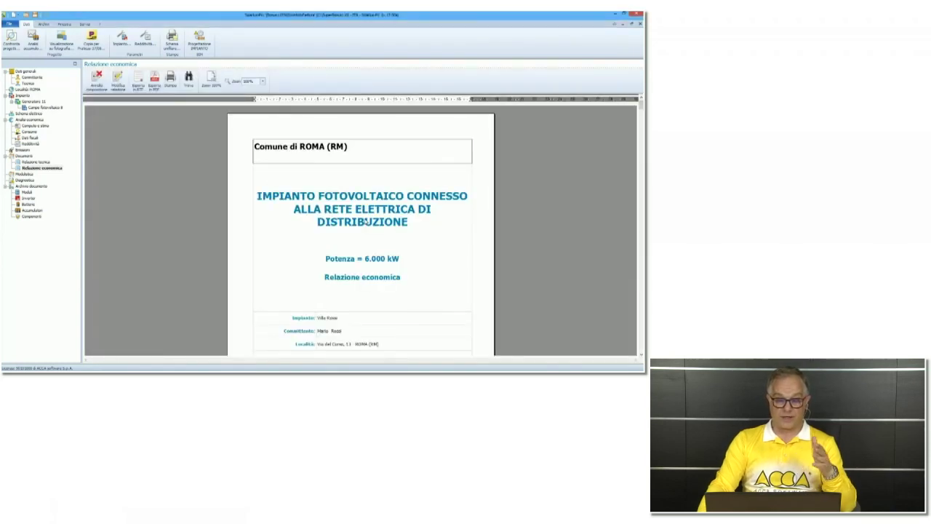
scroll(364, 221, "down", 10)
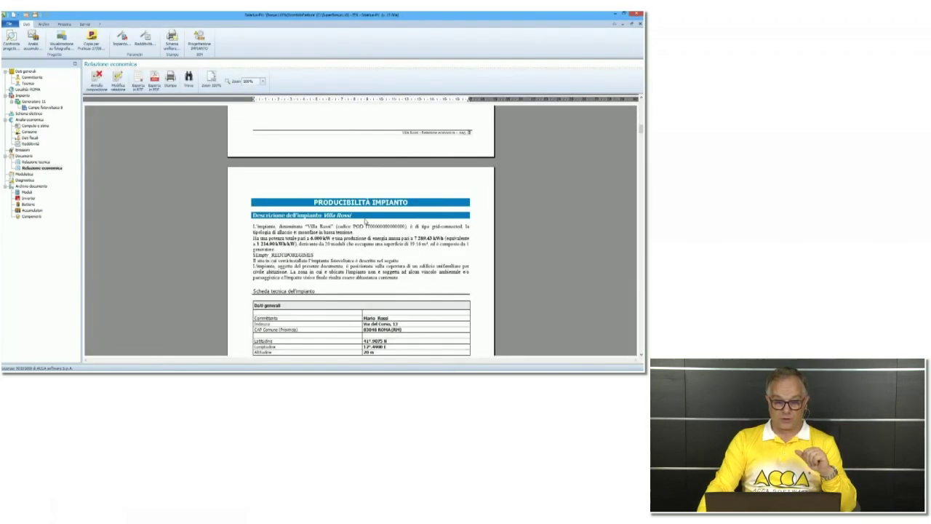
scroll(364, 221, "down", 10)
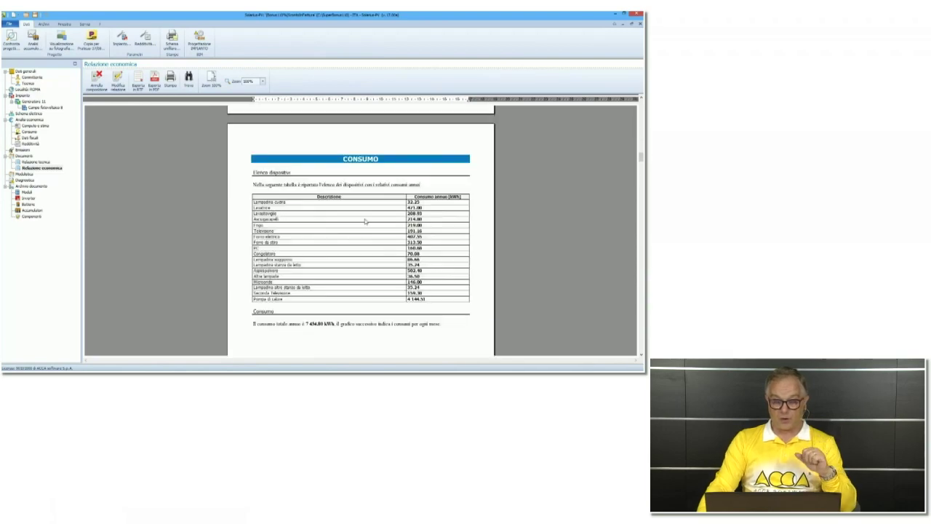
scroll(364, 221, "down", 3)
scroll(365, 221, "down", 10)
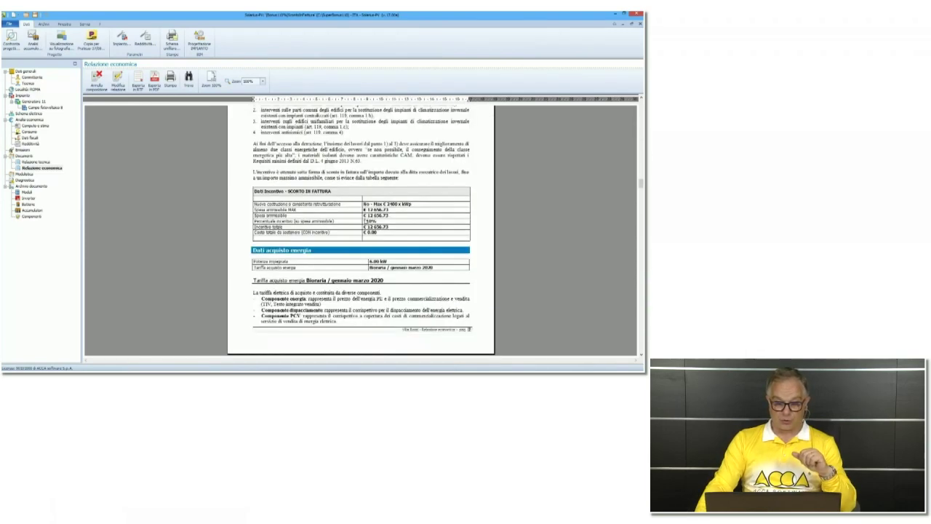
scroll(365, 221, "down", 10)
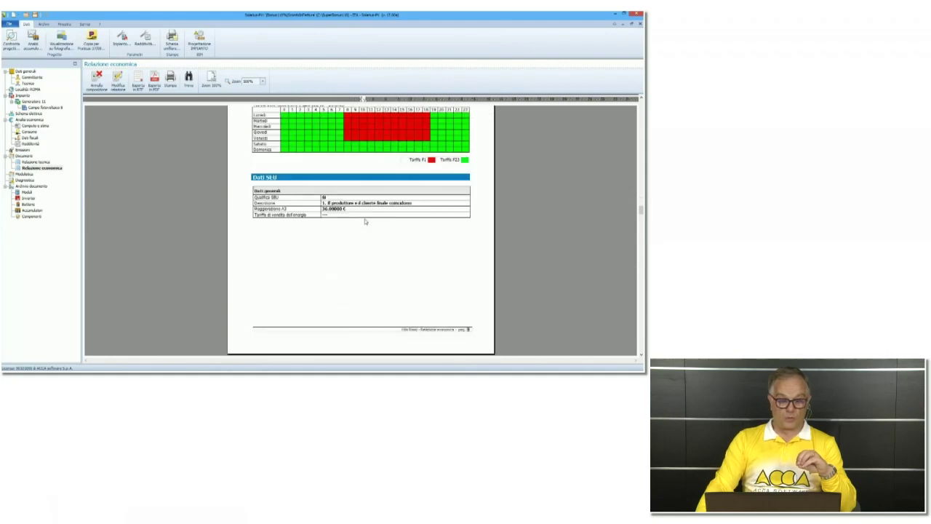
Examine the economic report's one-off and periodic costs, the economic analysis parameters and the annual budget tables.
scroll(365, 221, "down", 5)
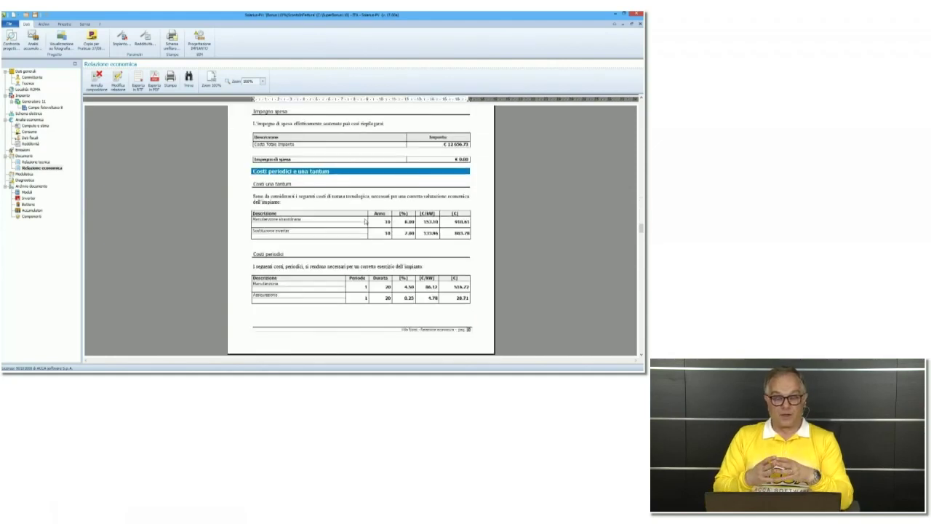
scroll(365, 221, "down", 5)
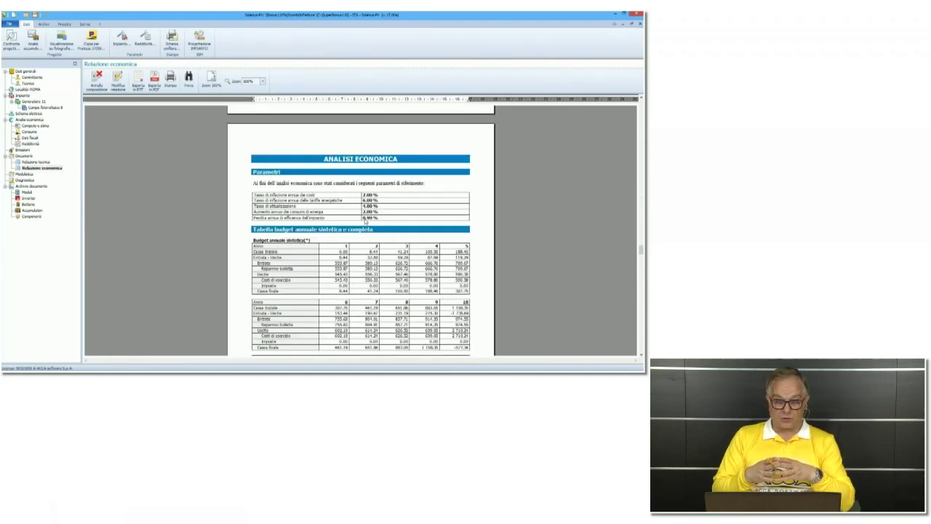
scroll(366, 221, "down", 3)
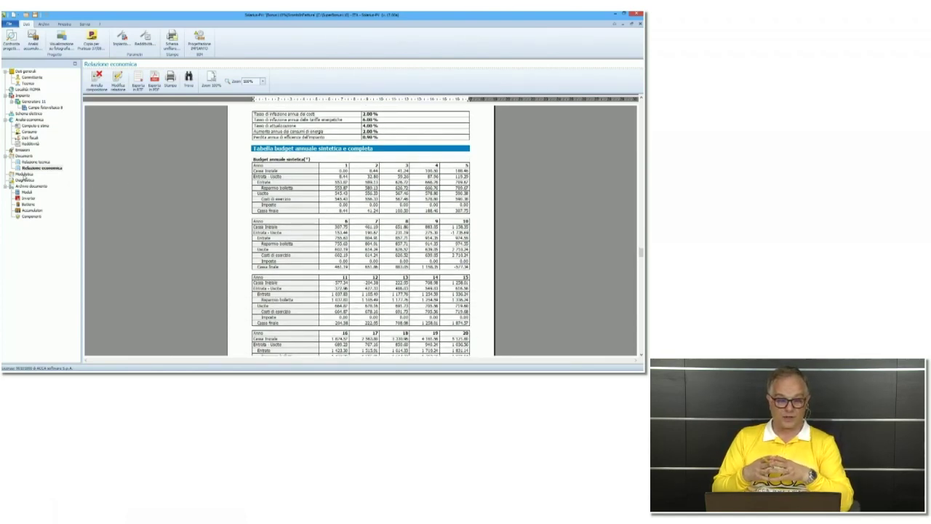
Add the Asseverazione-congruita-spese form to the project from the general Italian models (03 Generale).
left_click(24, 175)
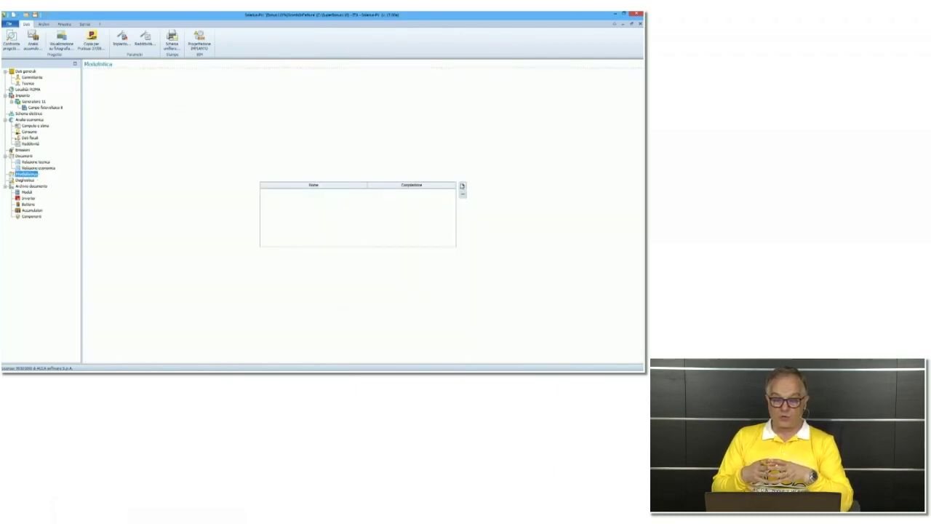
left_click(462, 185)
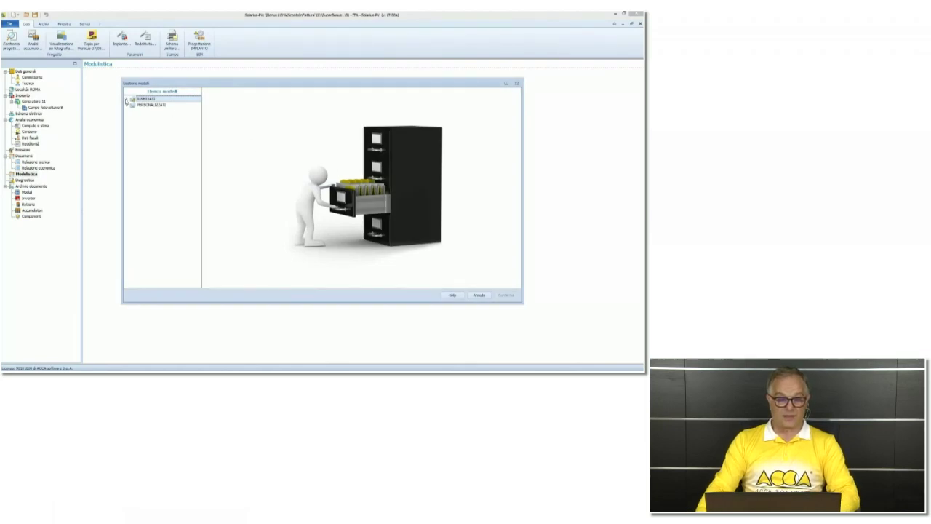
left_click(126, 100)
left_click(132, 112)
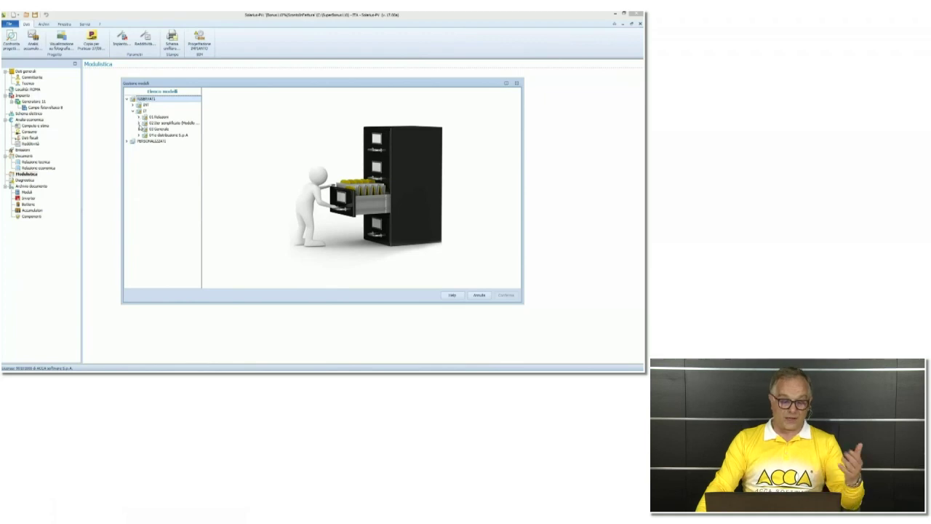
left_click(139, 129)
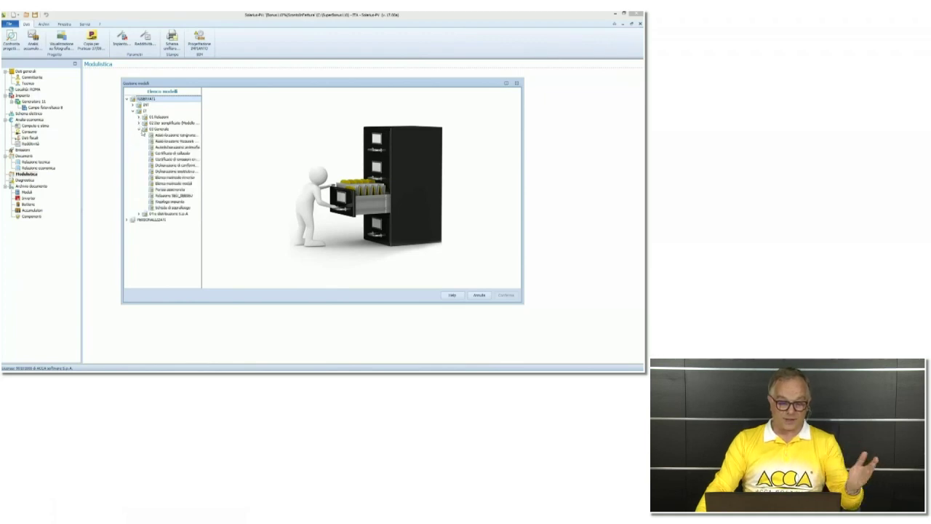
left_click(182, 136)
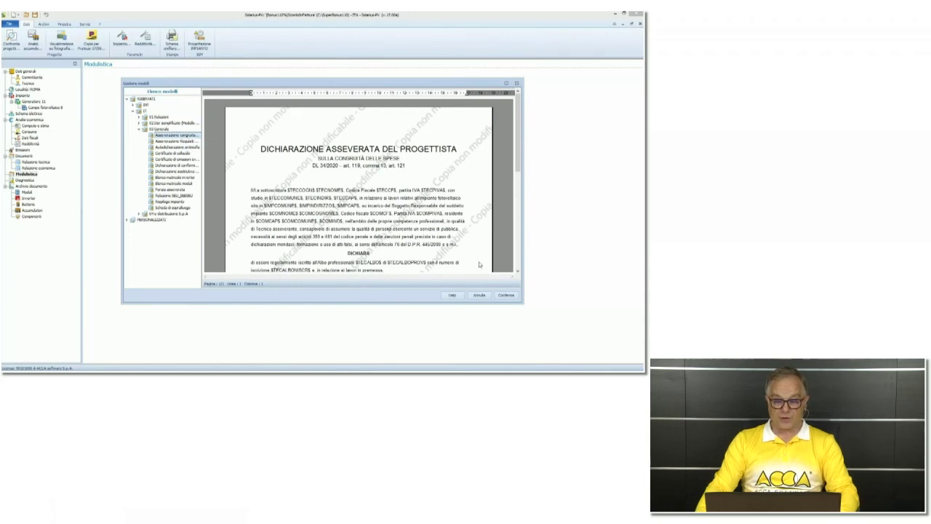
left_click(506, 296)
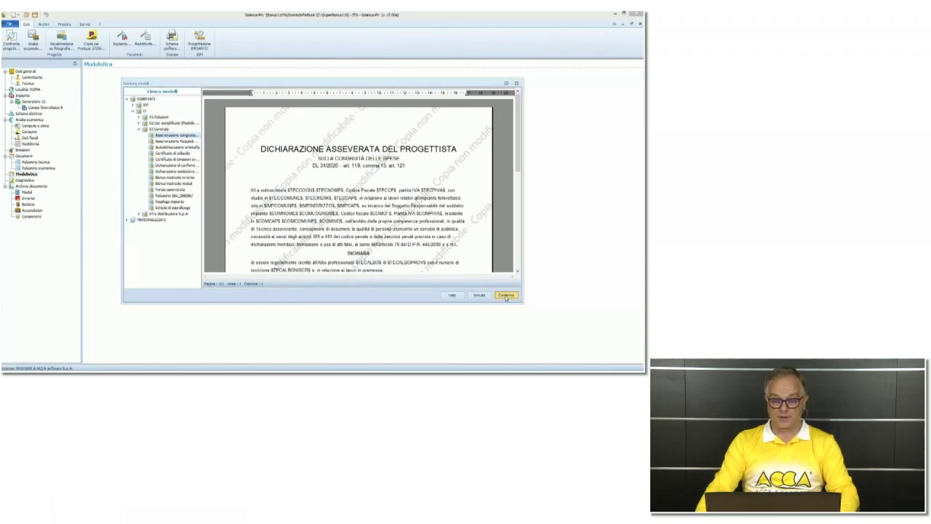
Set the place of printing to ROMA for the expense-congruity declaration, compose it and review the resulting document.
left_click(419, 162)
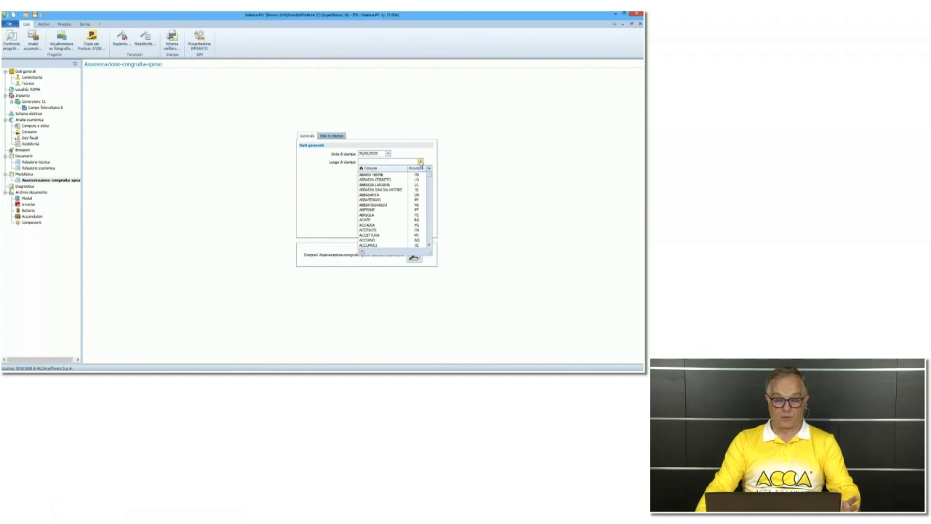
key("Return")
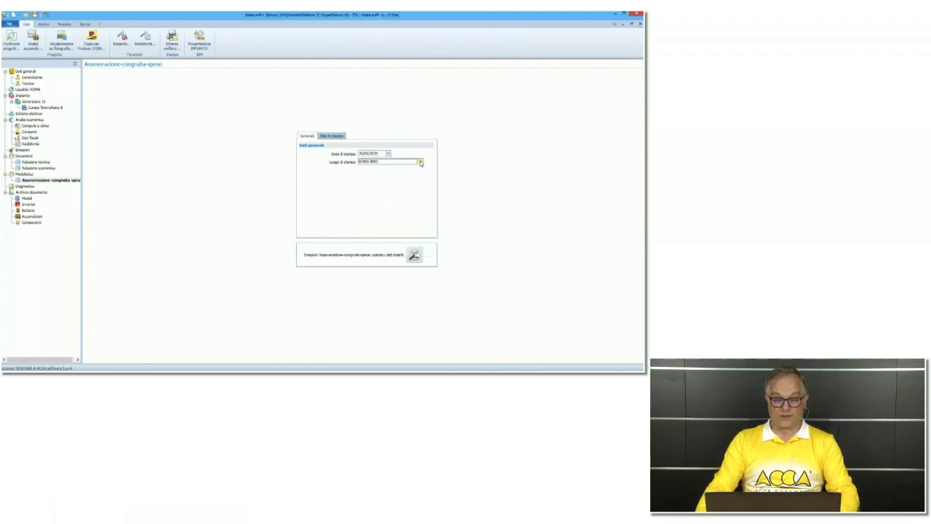
left_click(414, 255)
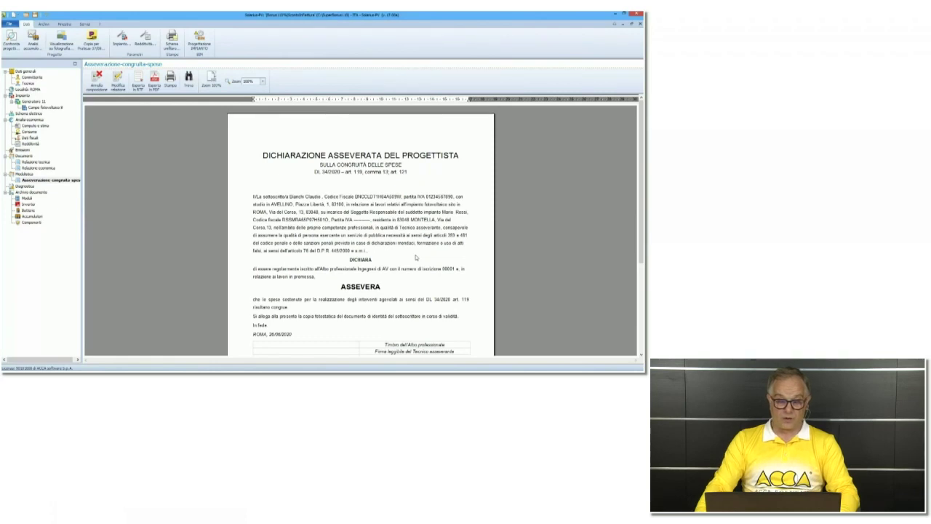
scroll(416, 257, "down", 3)
scroll(416, 257, "up", 3)
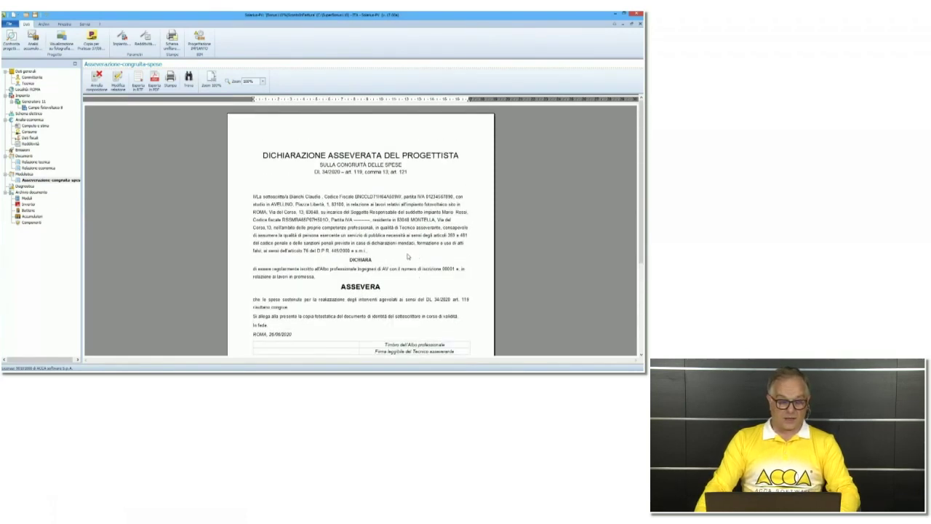
Add the Asseverazione-Requisiti-Minimi form to the project from the general Italian models (03 Generale).
left_click(25, 174)
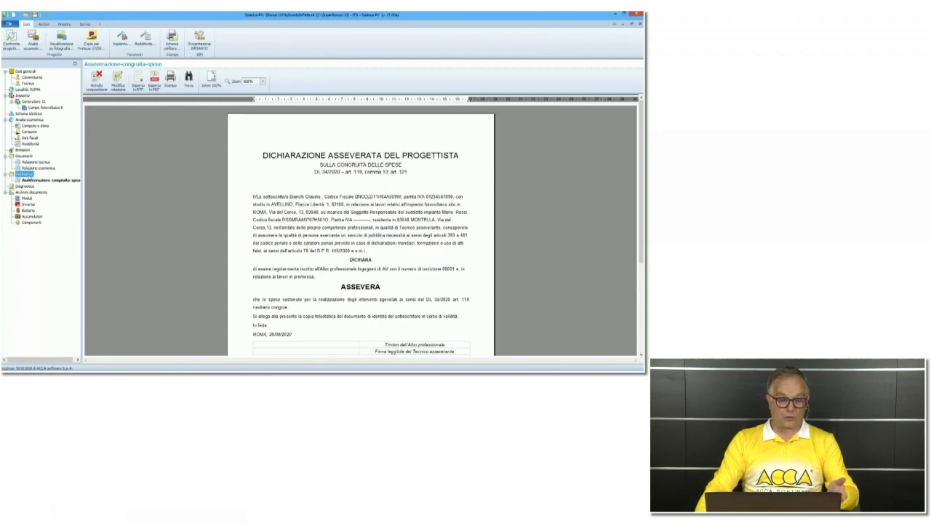
left_click(462, 185)
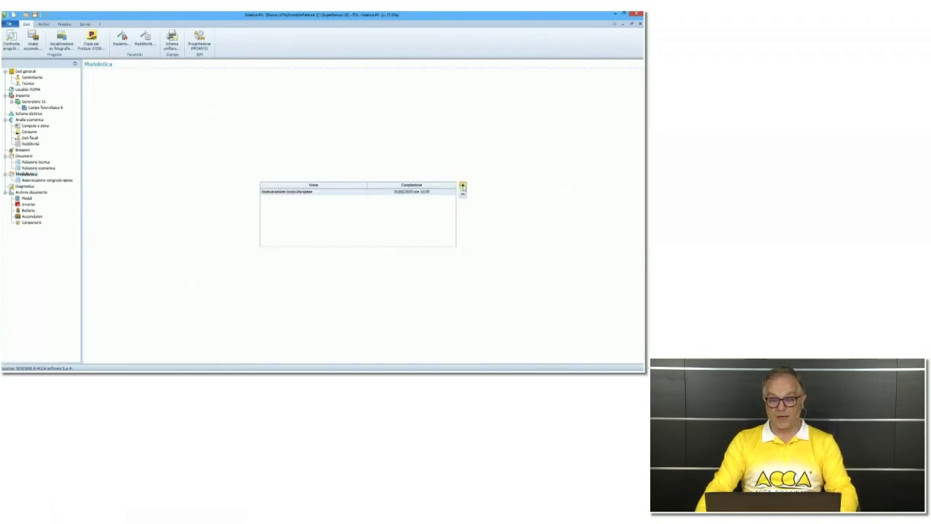
left_click(127, 100)
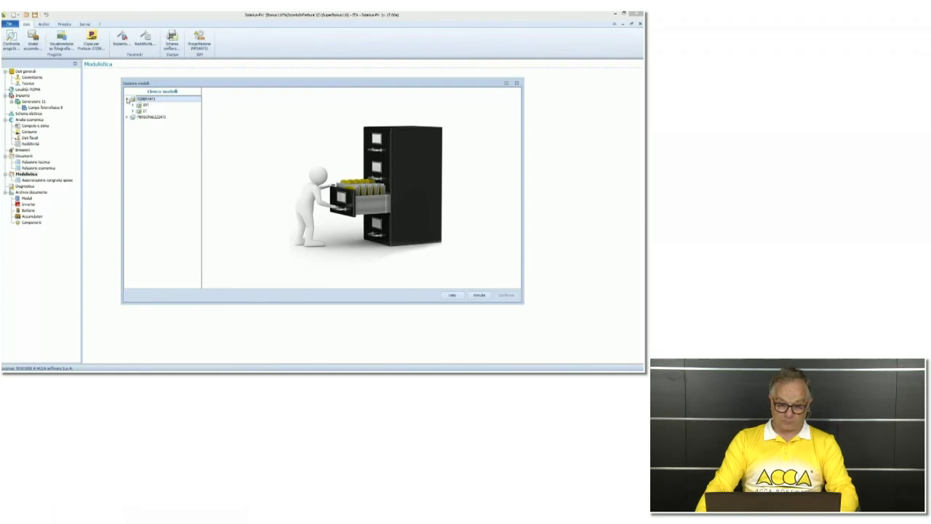
left_click(132, 110)
left_click(139, 129)
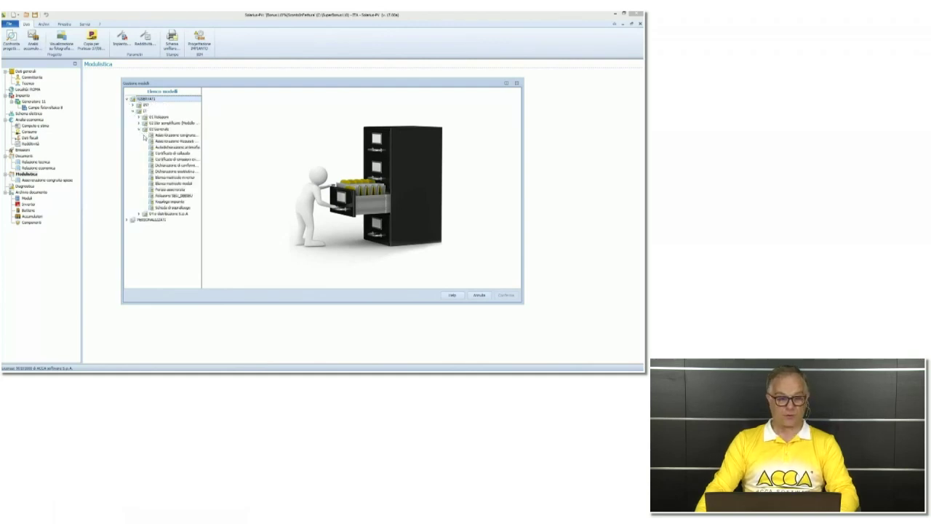
left_click(173, 141)
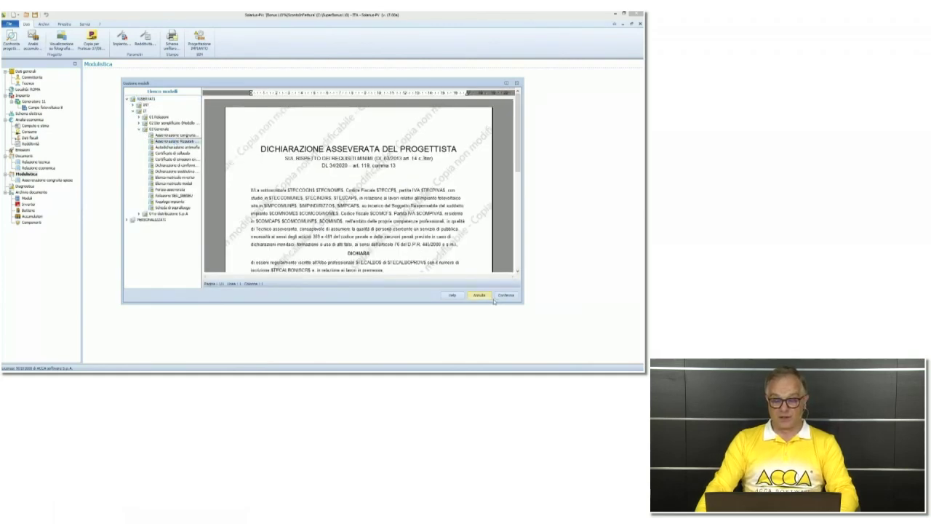
left_click(507, 295)
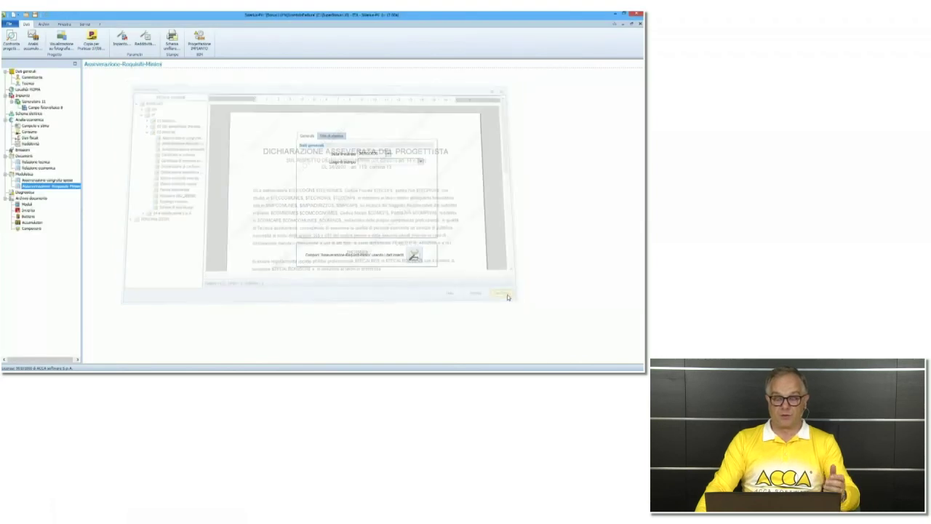
Set the place of printing to ROMA for the minimum-requirements declaration, compose it and review the resulting document.
left_click(379, 161)
type("ROMA")
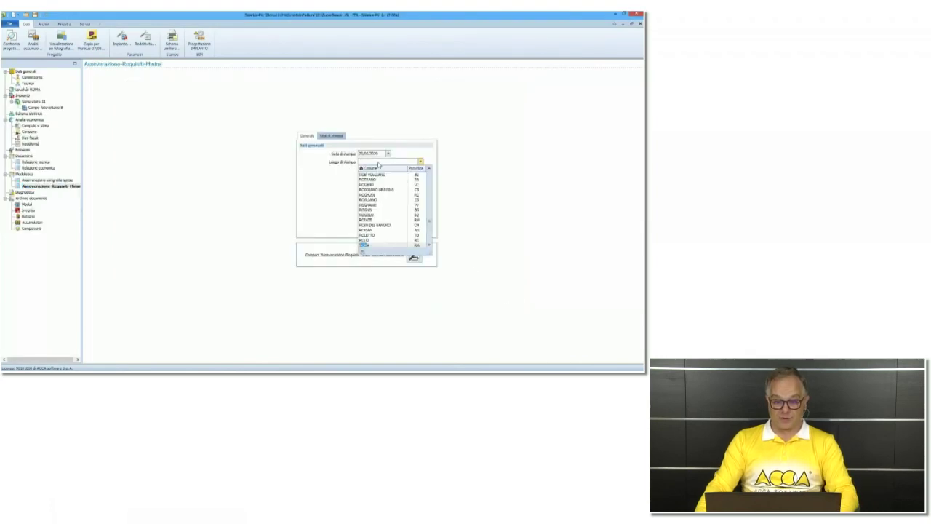
key("Return")
left_click(414, 254)
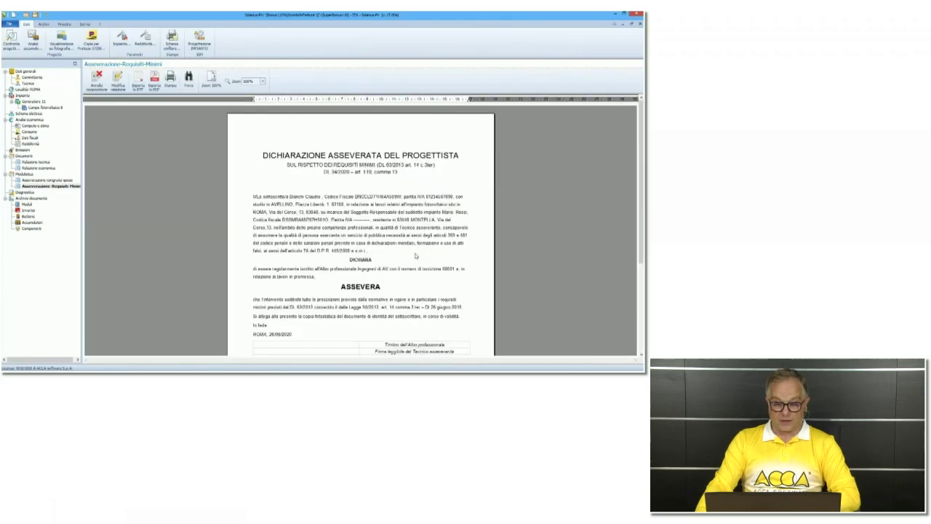
scroll(416, 255, "down", 3)
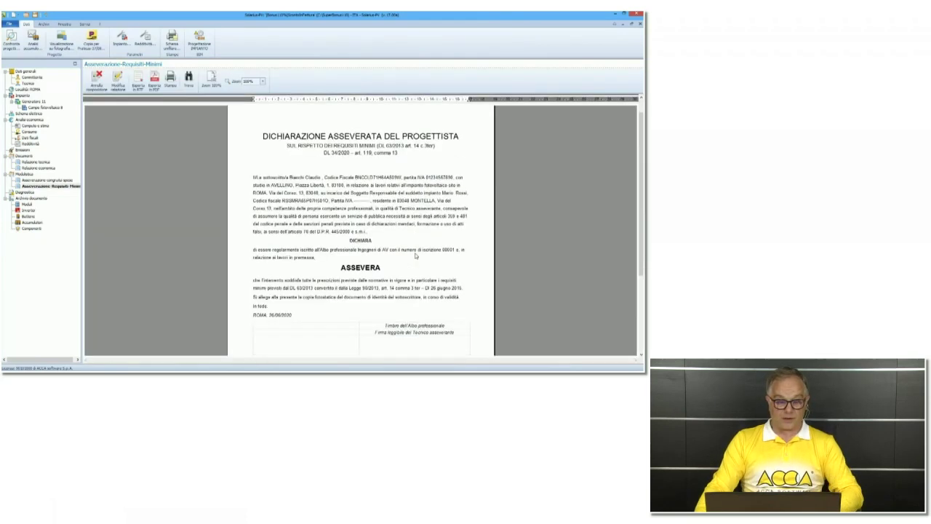
scroll(415, 256, "up", 3)
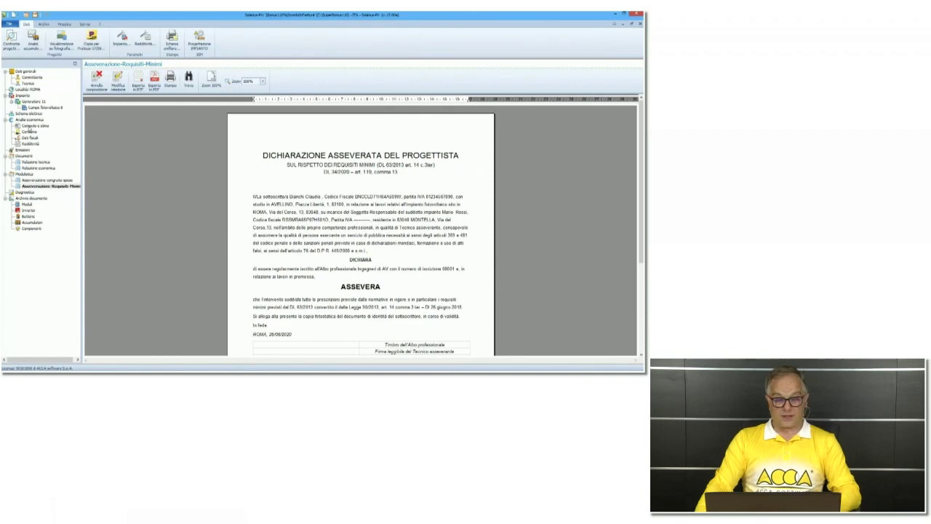
Open the PriMus-DCF bill of quantities for the plant's works and examine its items in the print preview.
left_click(29, 126)
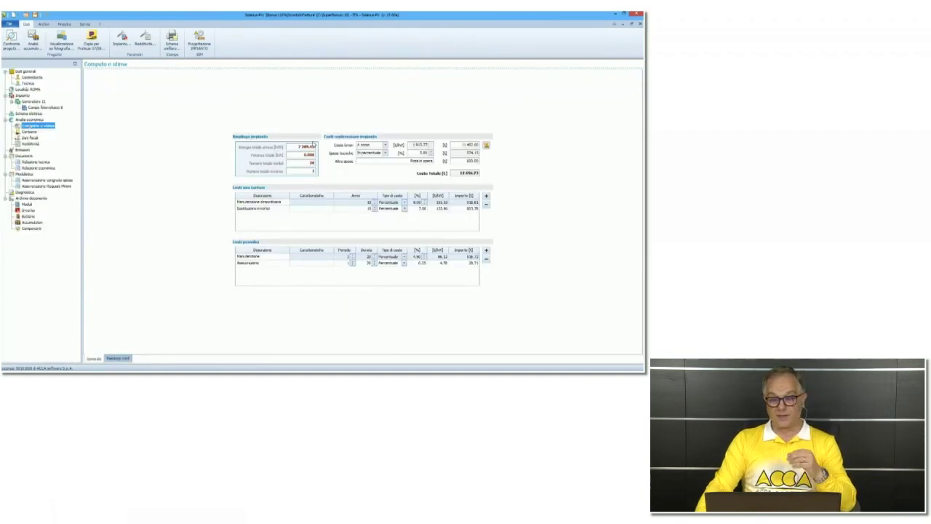
left_click(486, 145)
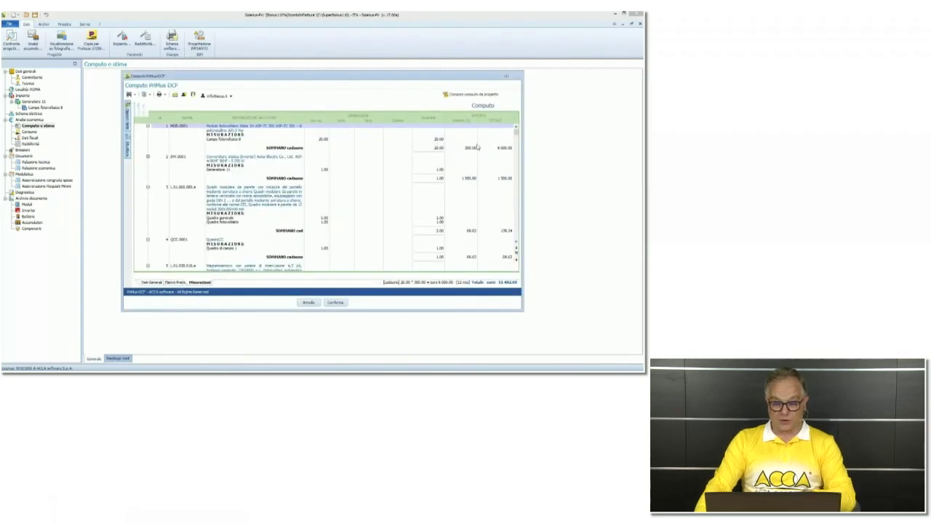
left_click(163, 96)
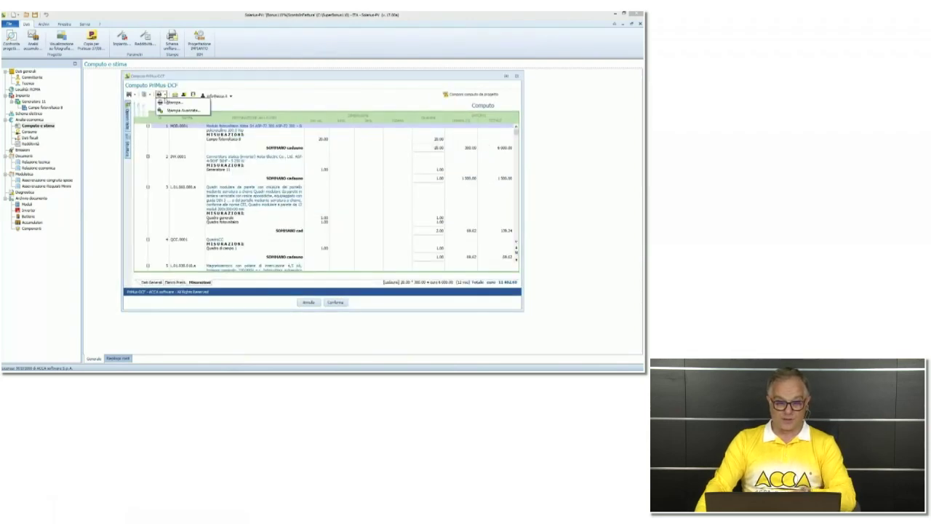
left_click(172, 102)
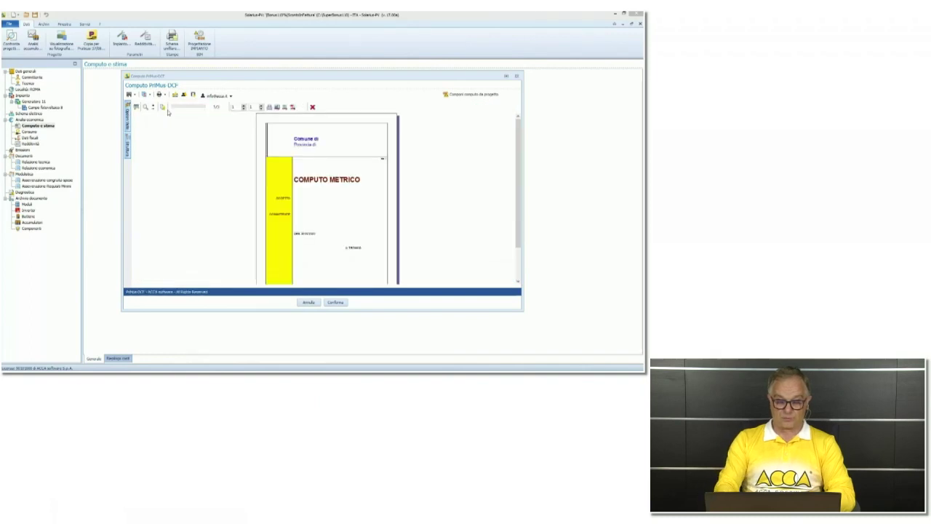
scroll(299, 174, "down", 1)
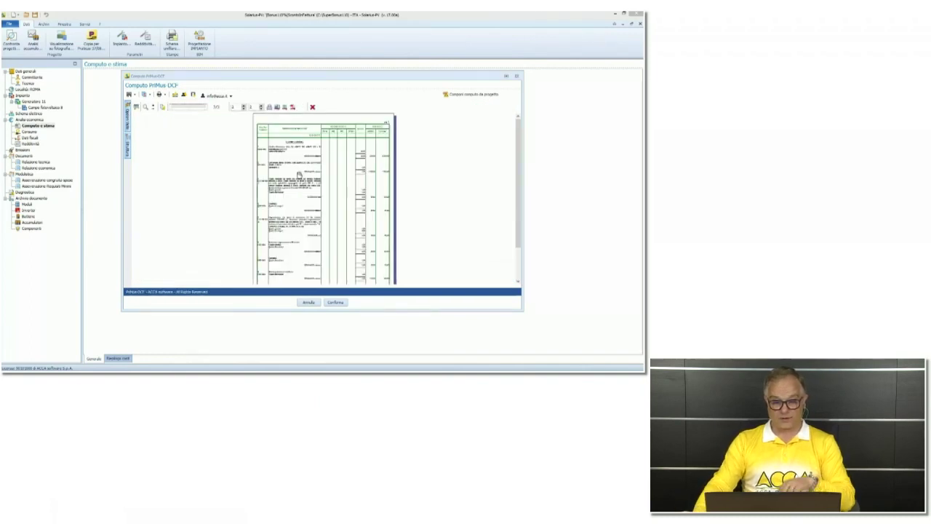
left_click(299, 174)
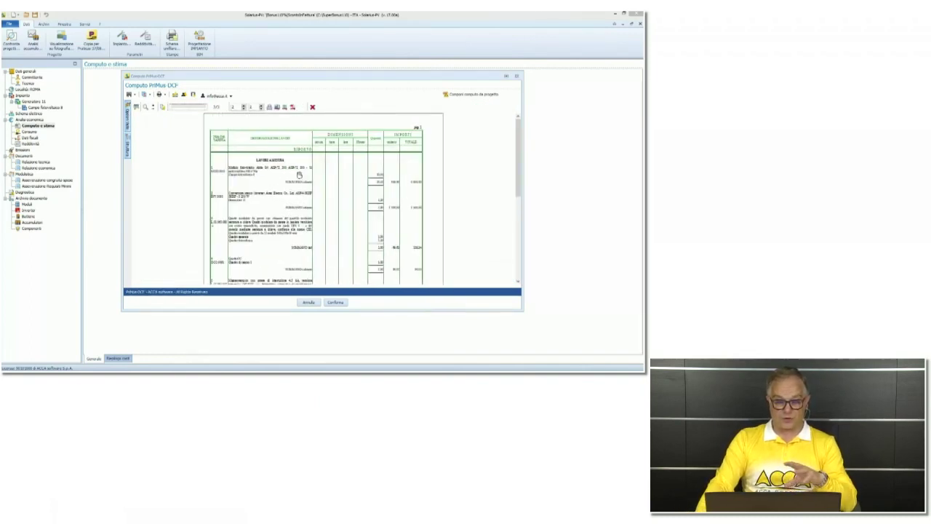
scroll(299, 175, "down", 1)
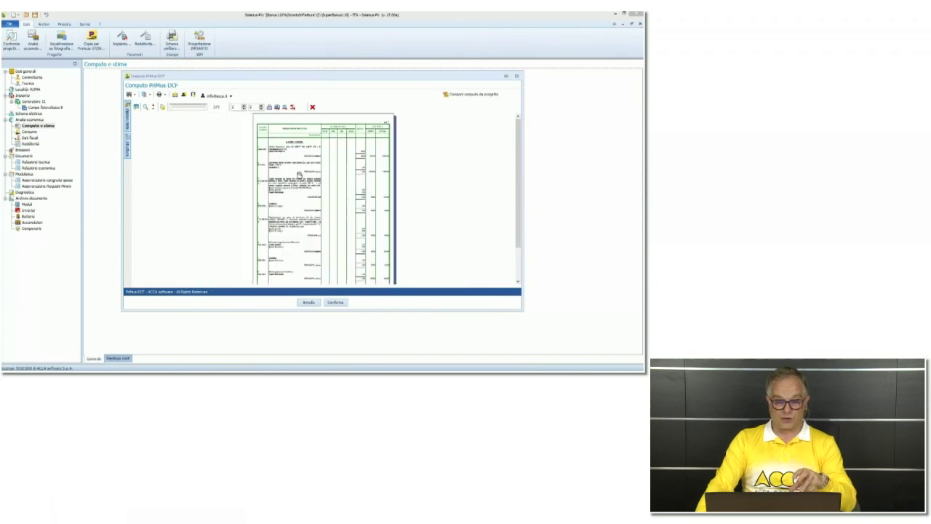